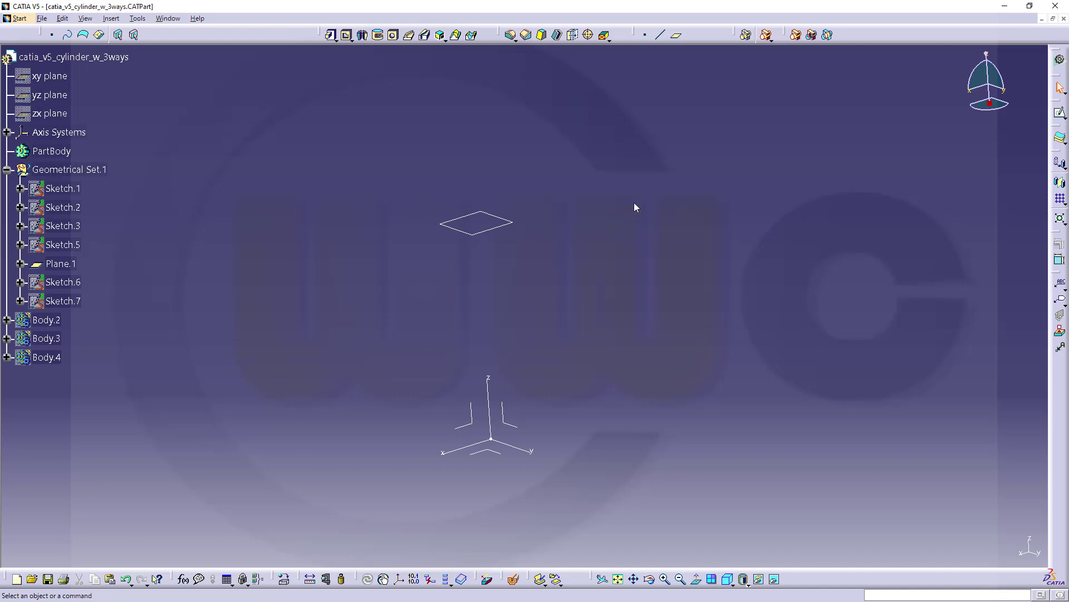
Insert a new body and start a sketch on the yz plane of the axis system
left_click(110, 18)
left_click(127, 49)
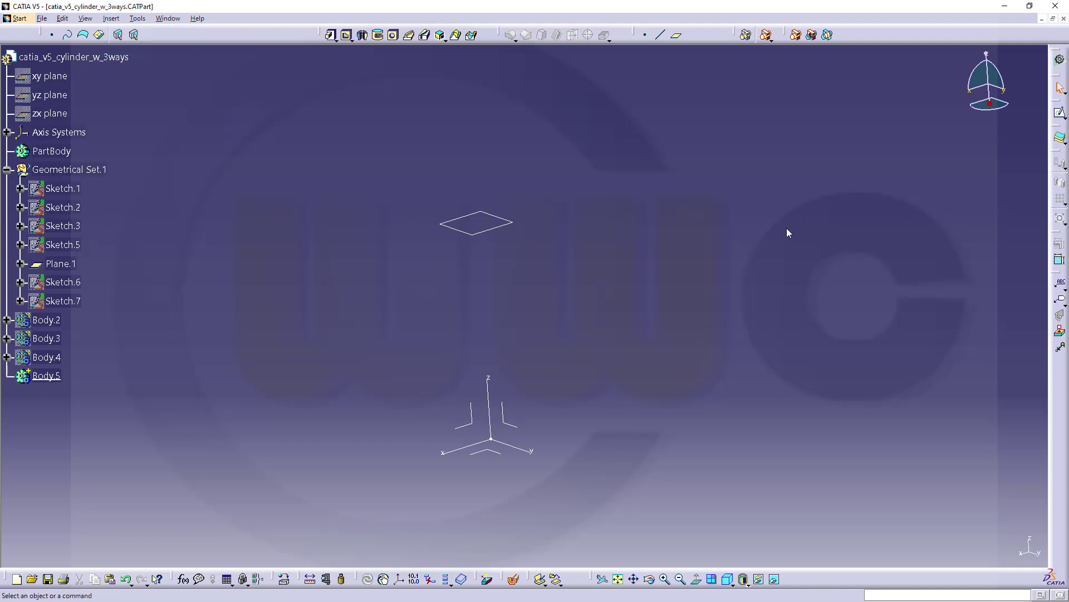
left_click(1060, 112)
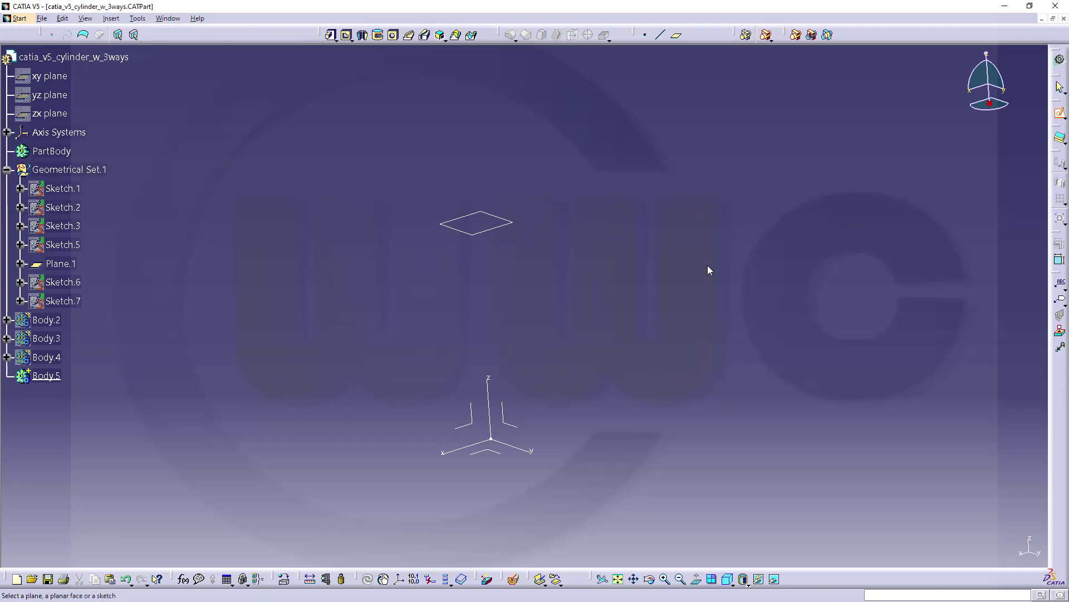
left_click(513, 428)
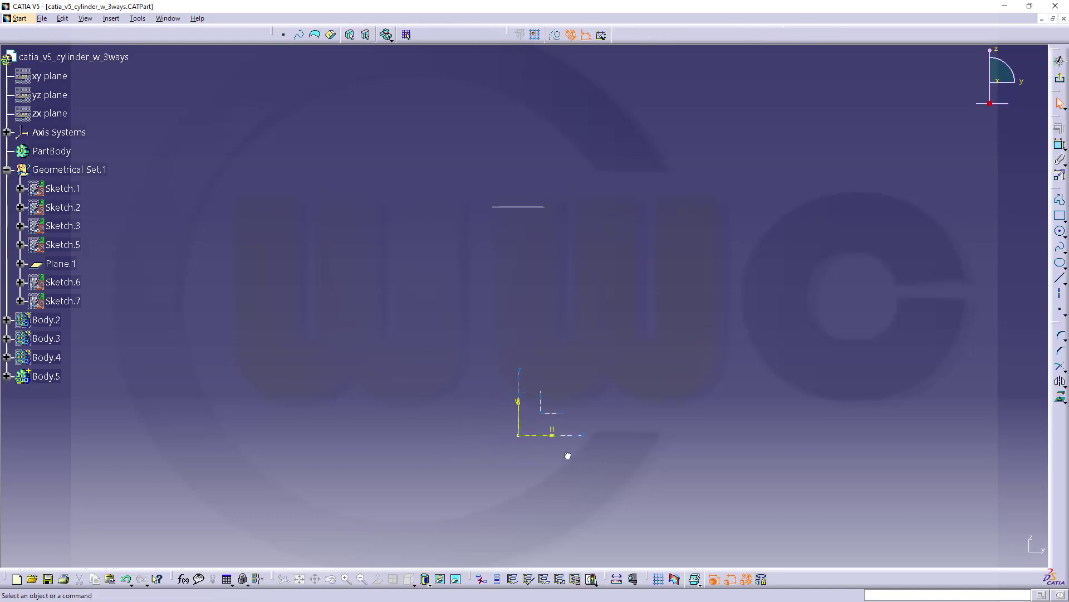
Hide the sketch's H and V axes and draw an upright rectangle about 83 mm wide on the positive y side of the origin
left_click_drag(567, 455, 499, 394)
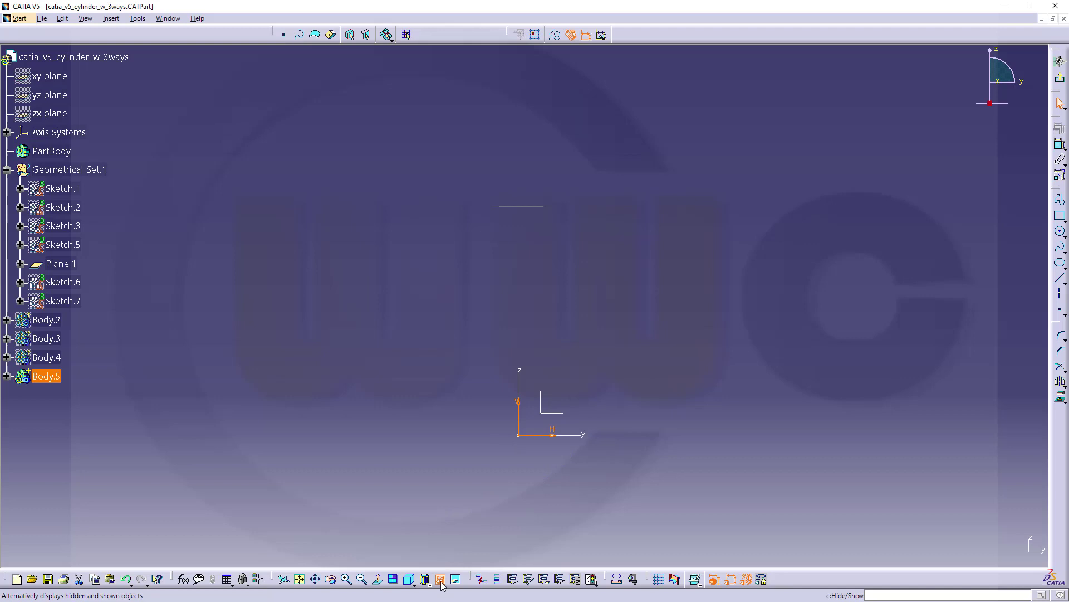
left_click(819, 293)
left_click(1060, 215)
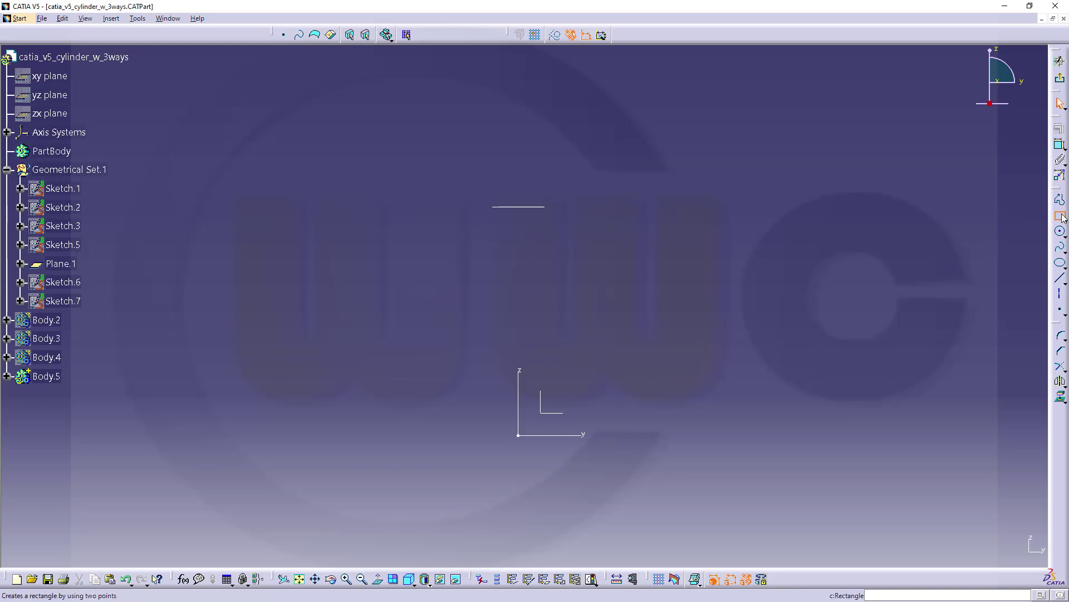
left_click(693, 220)
left_click(766, 388)
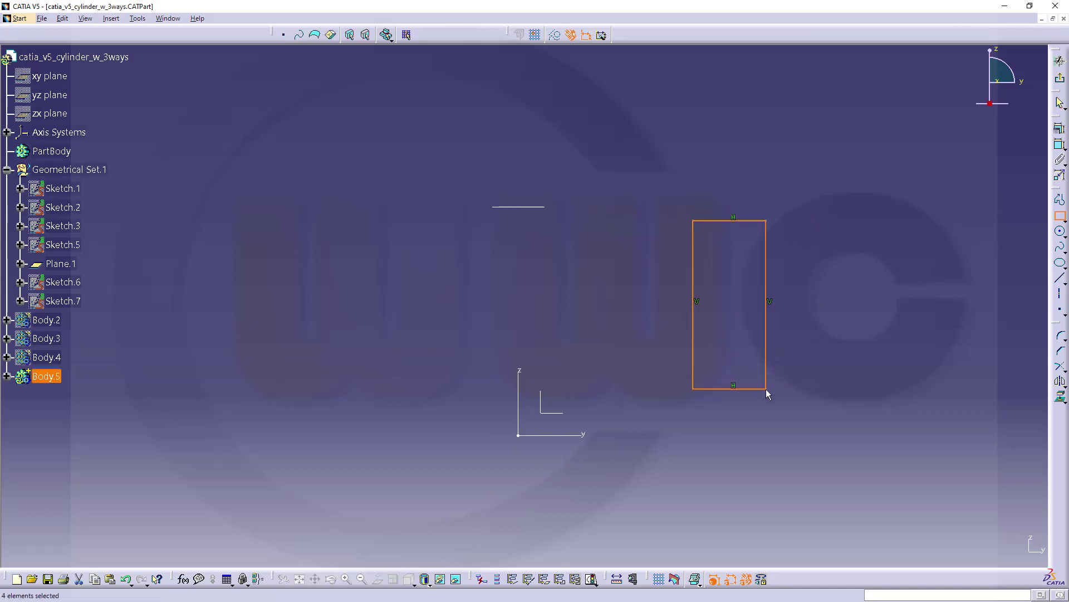
left_click(607, 354)
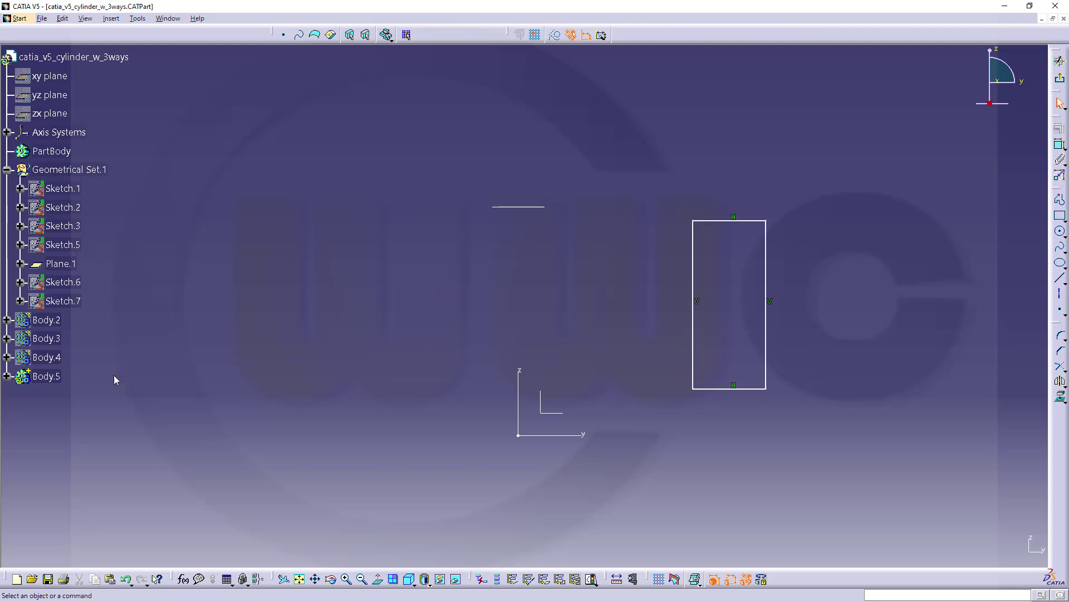
Hide all four parallelism constraints of the rectangle in Sketch.13
left_click(7, 377)
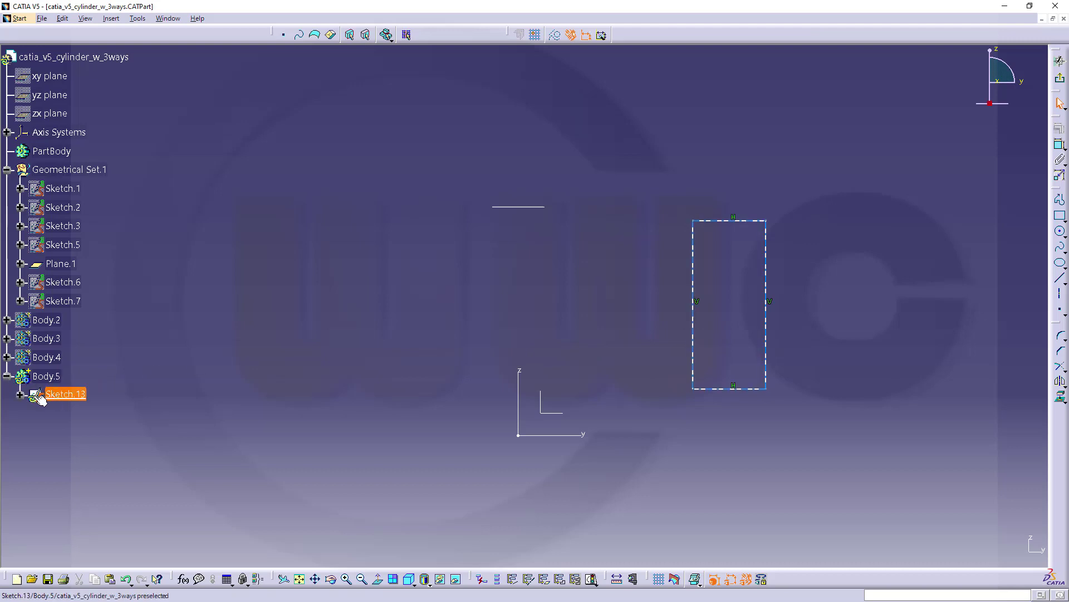
left_click(20, 395)
left_click(34, 450)
left_click(106, 470)
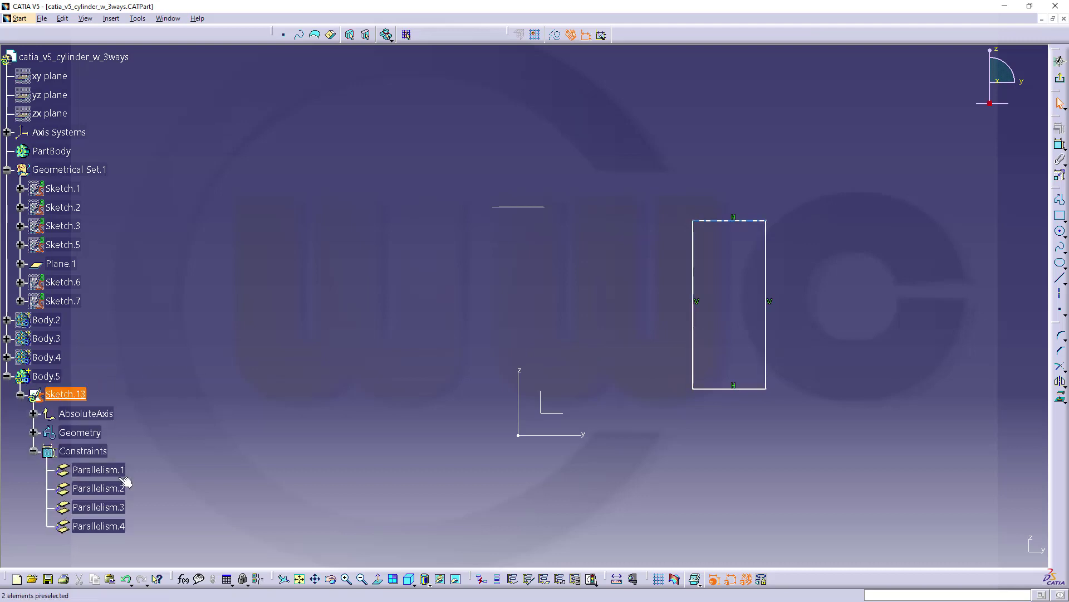
left_click(103, 524, "shift")
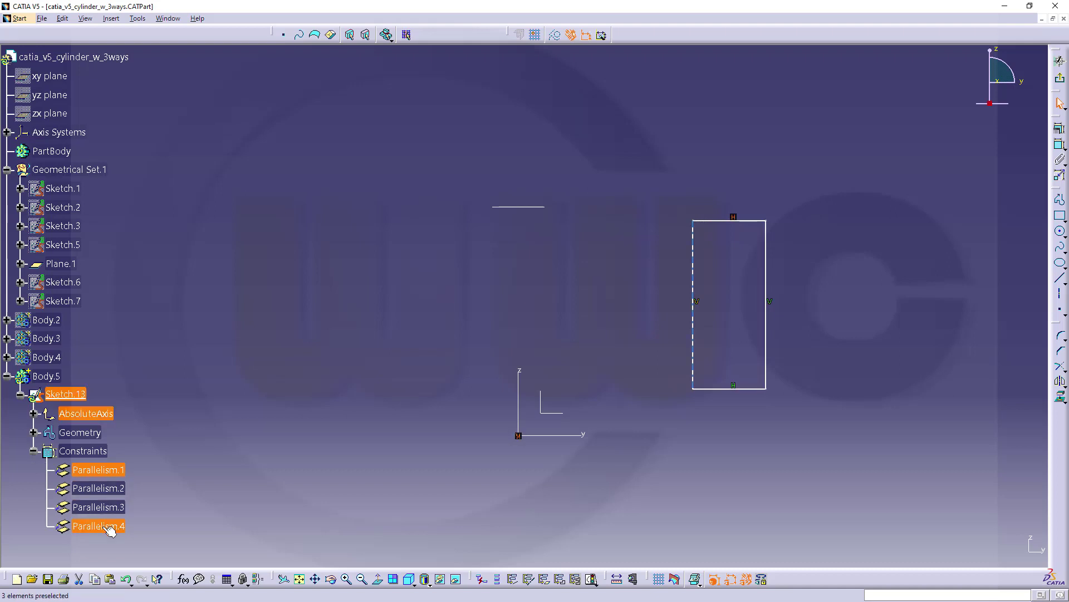
right_click(106, 526)
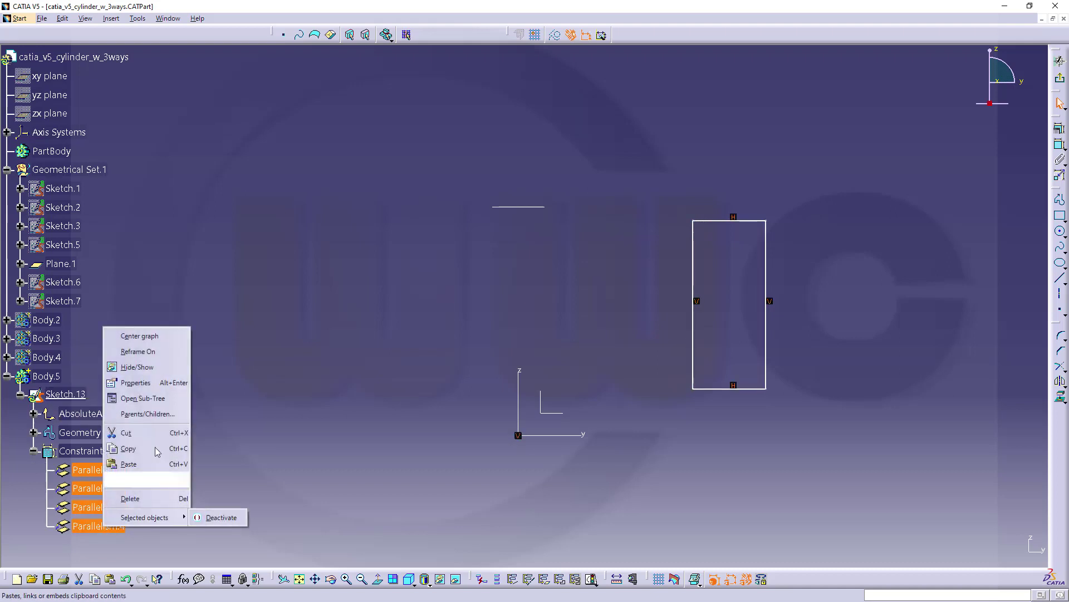
left_click(171, 367)
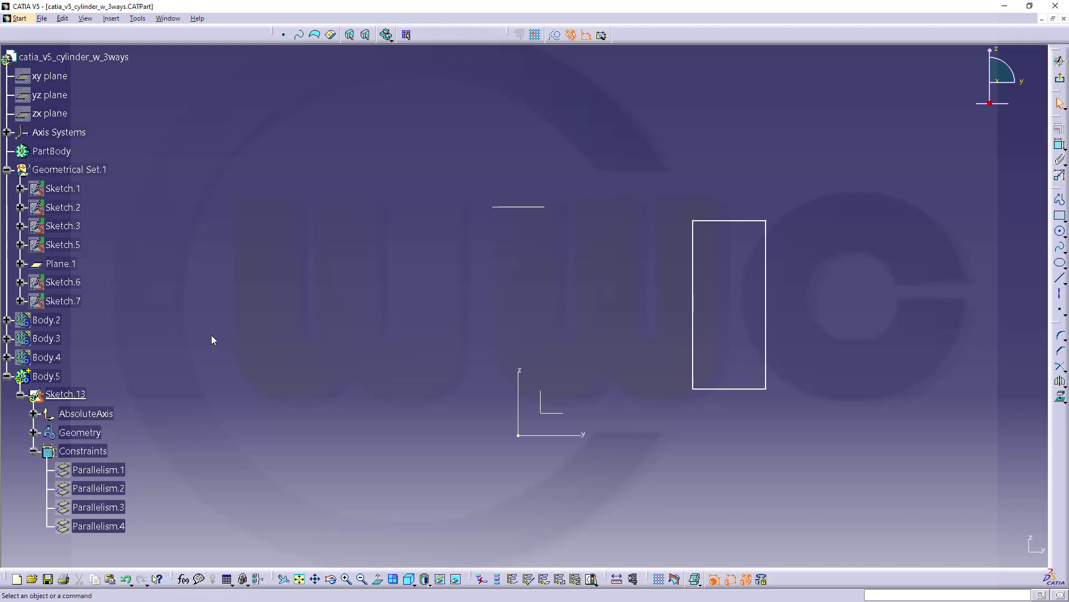
Transform the rectangle's vertical side nearest the origin into the sketch's rotation axis
left_click(694, 259)
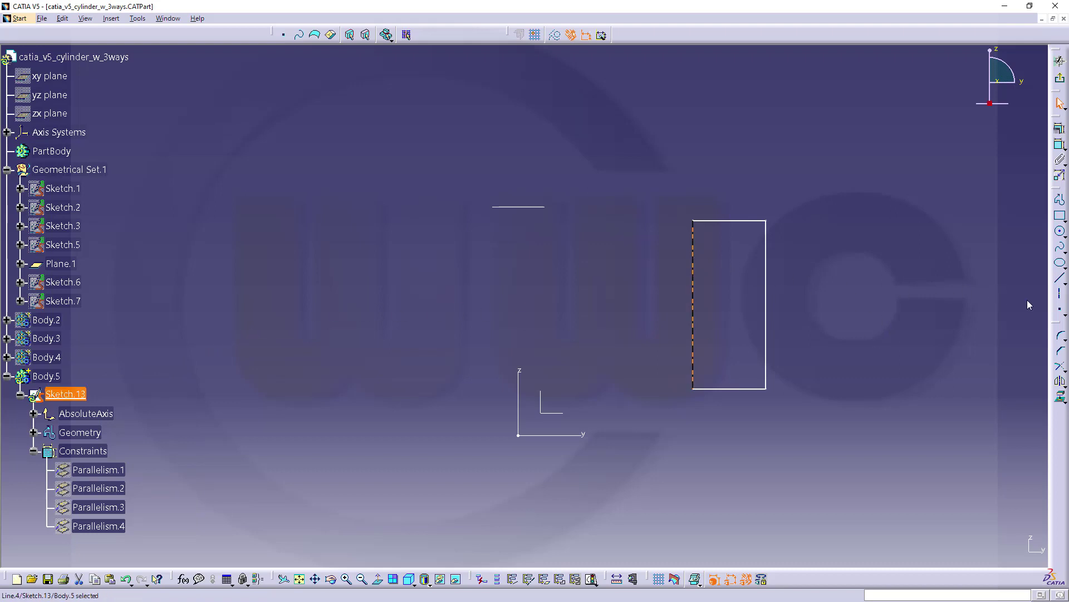
left_click(1061, 296)
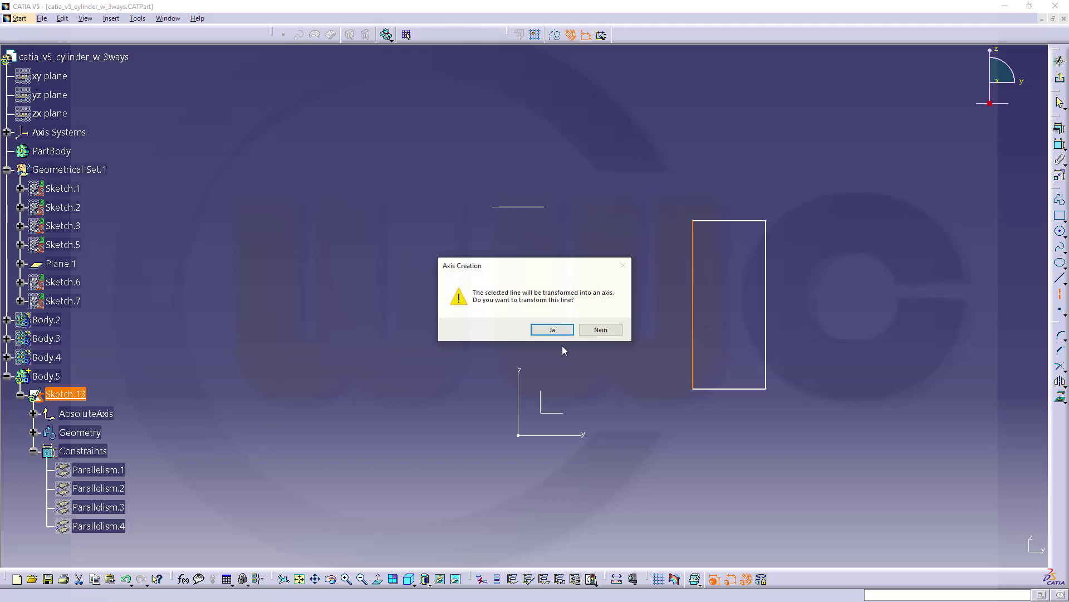
left_click(551, 330)
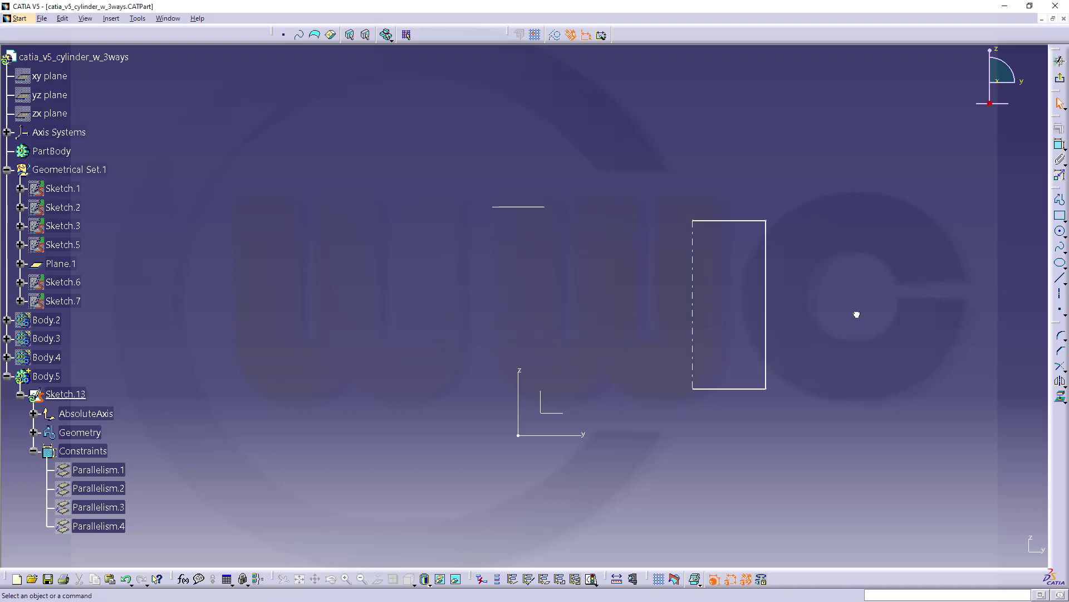
Dimension the opposite vertical side from the rotation axis as a diameter and set it to 136 mm
left_click(1060, 144)
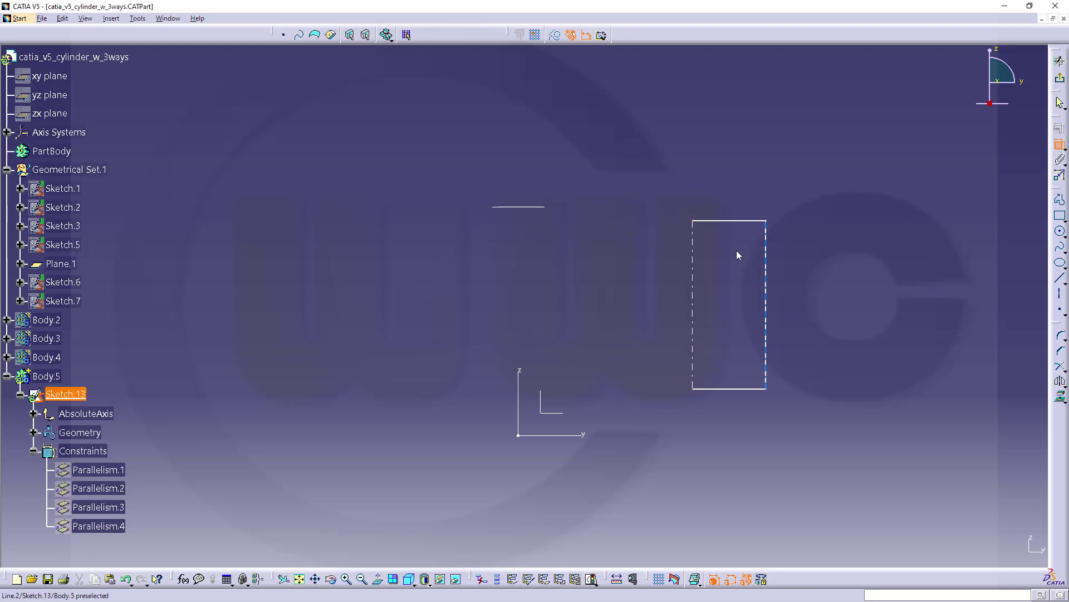
left_click(696, 271)
left_click(767, 264)
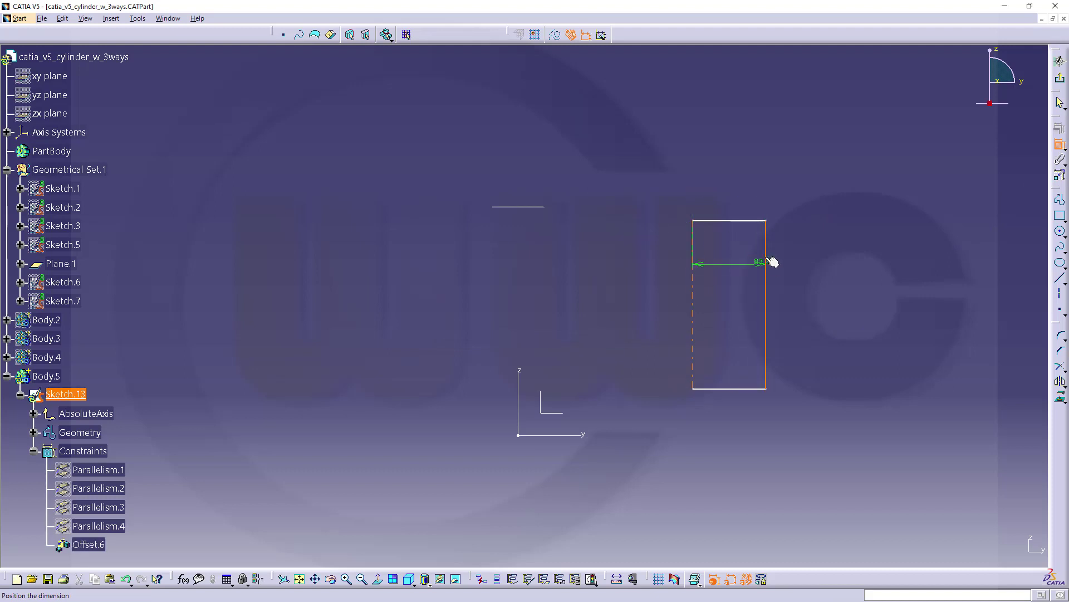
right_click(744, 194)
left_click(774, 240)
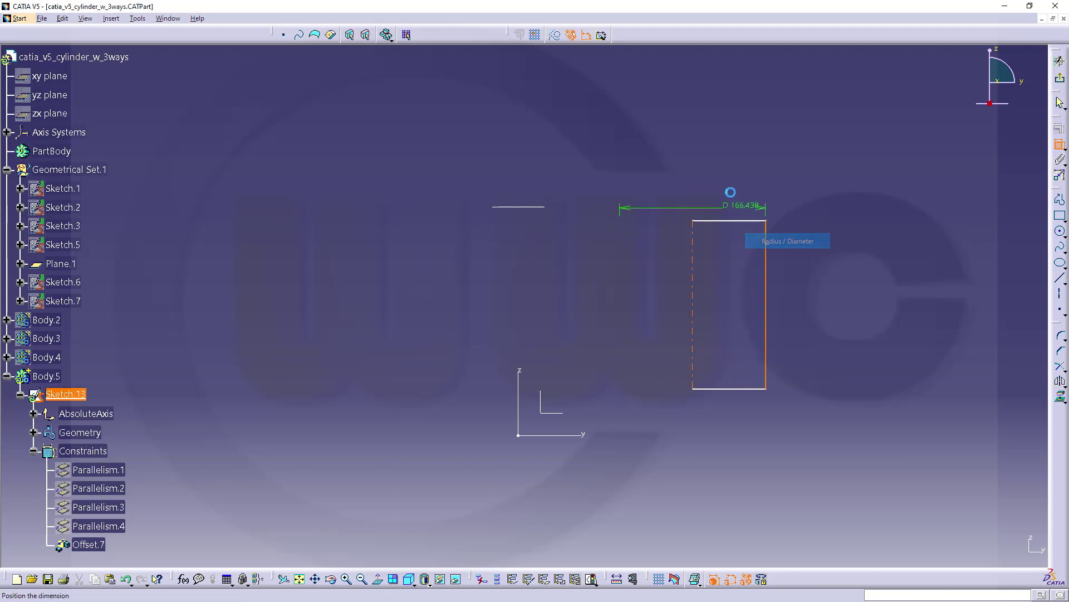
left_click(730, 185)
double_click(731, 185)
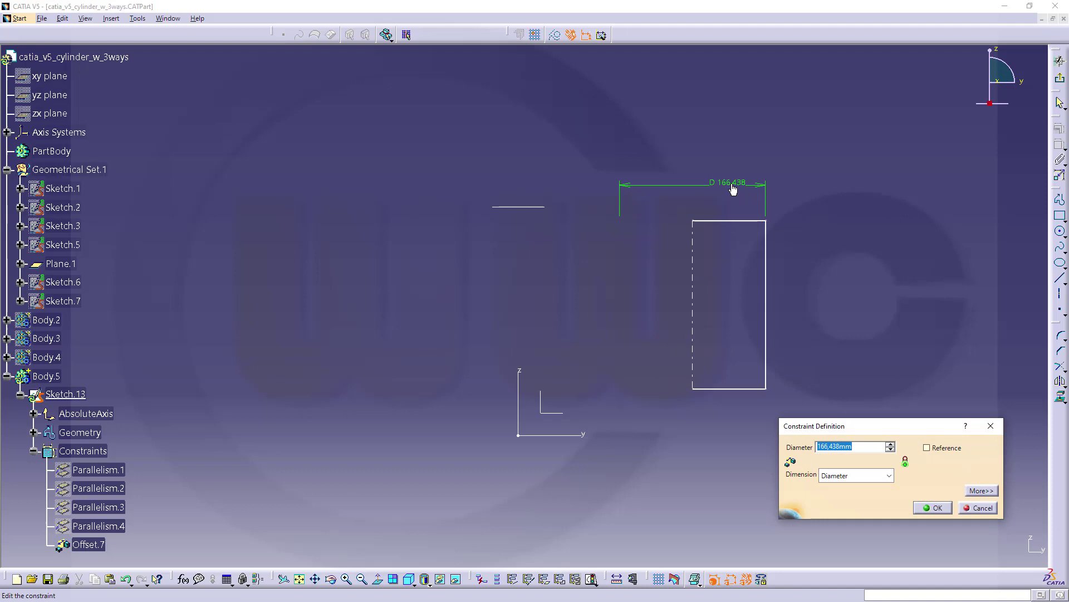
type("136")
key("Return")
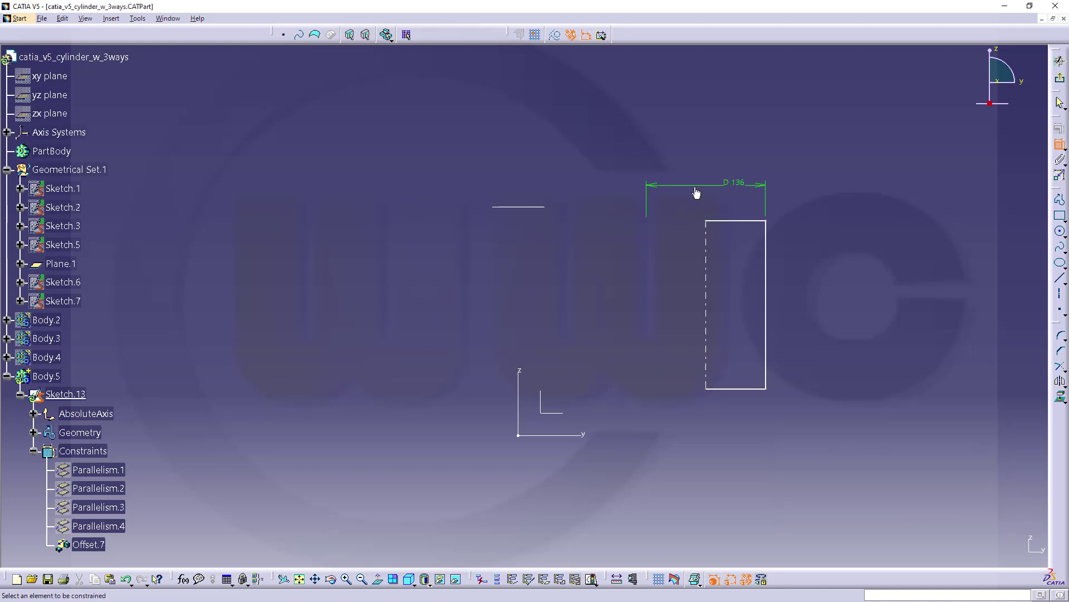
Constrain the rectangle's upper edge to be coincident with Plane.1
left_click(727, 221)
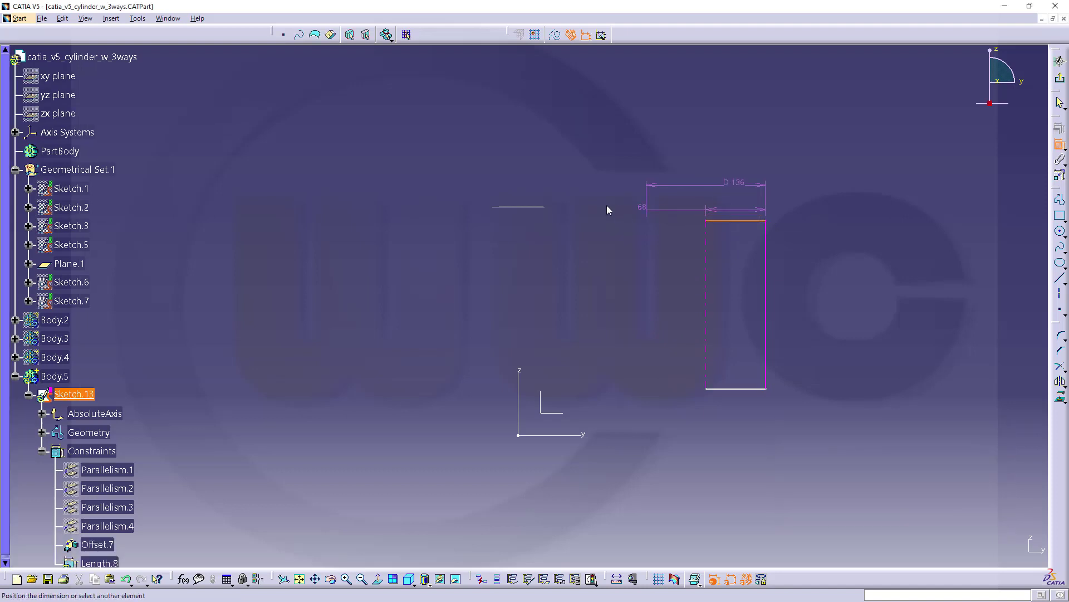
left_click(540, 207)
right_click(556, 158)
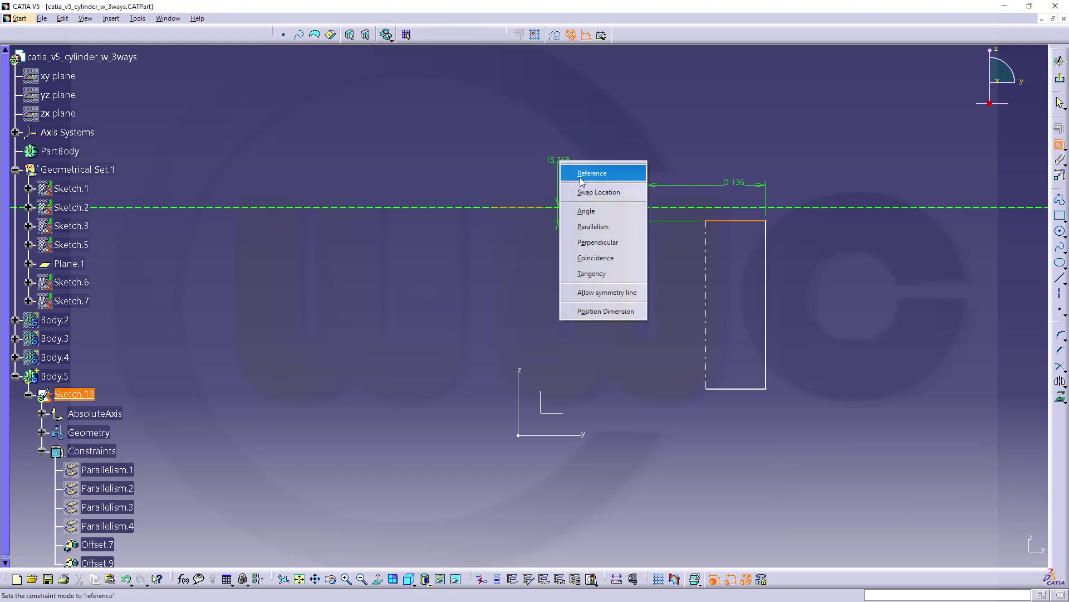
left_click(590, 255)
Constrain the rectangle's lower edge to be coincident with the y axis
left_click(741, 381)
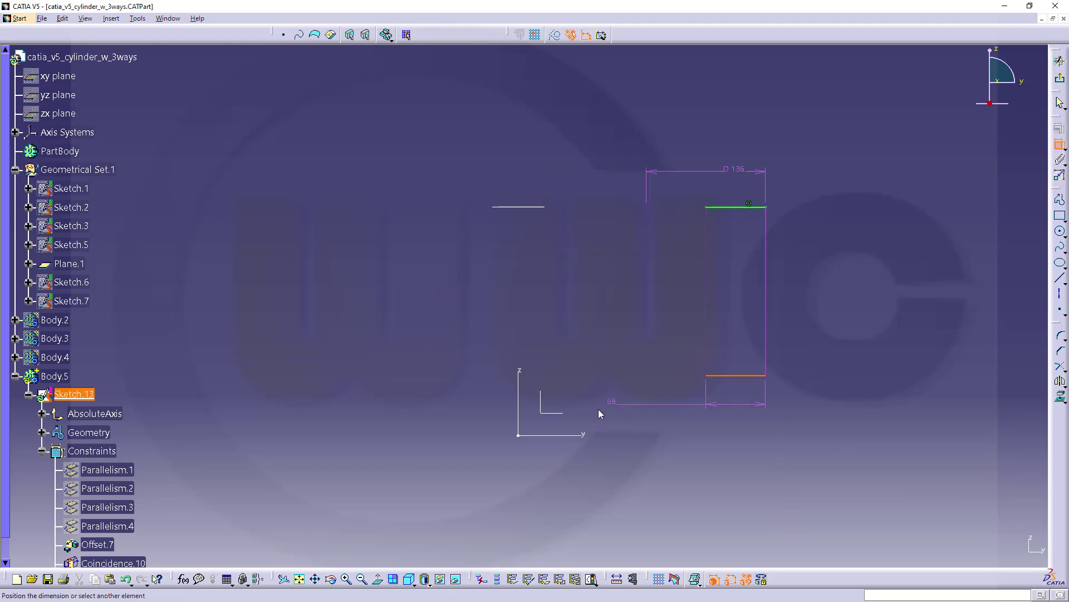
left_click(590, 435)
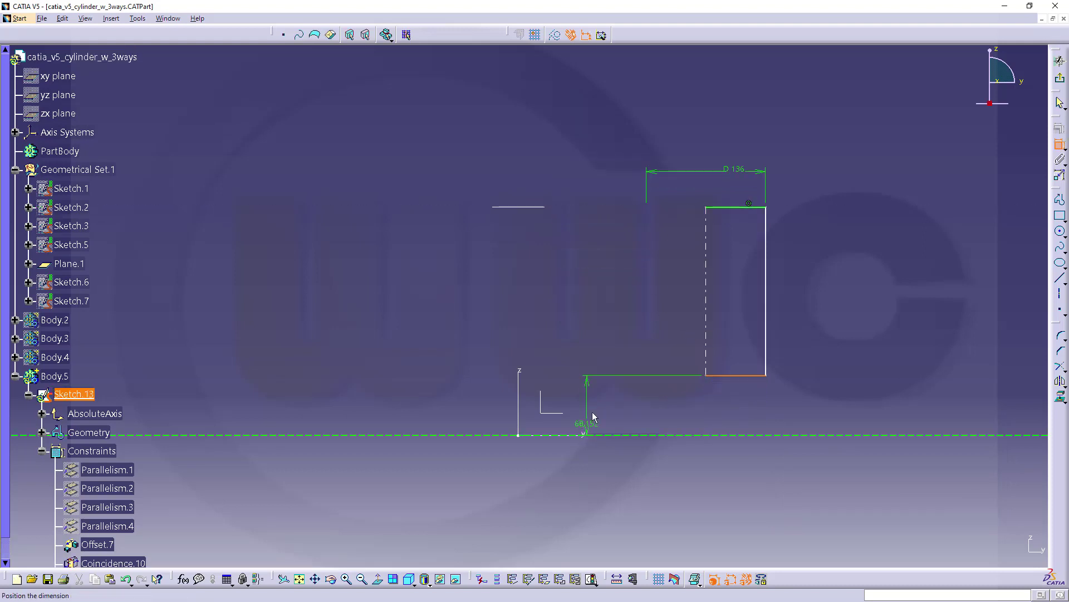
right_click(601, 384)
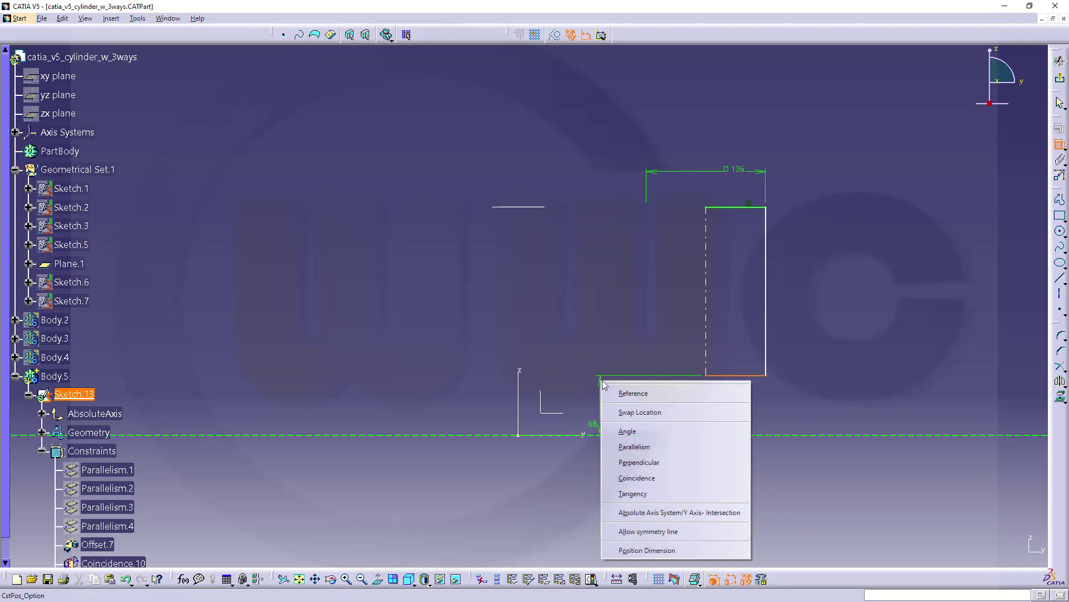
left_click(646, 477)
Constrain the rotation axis line to be coincident with the z axis
left_click(706, 312)
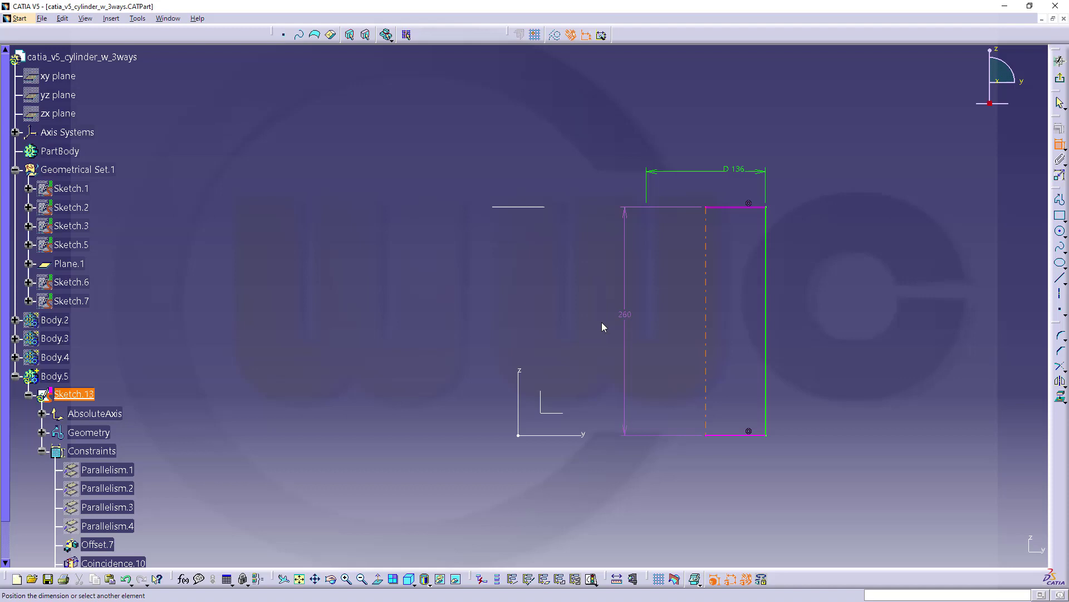
left_click(519, 370)
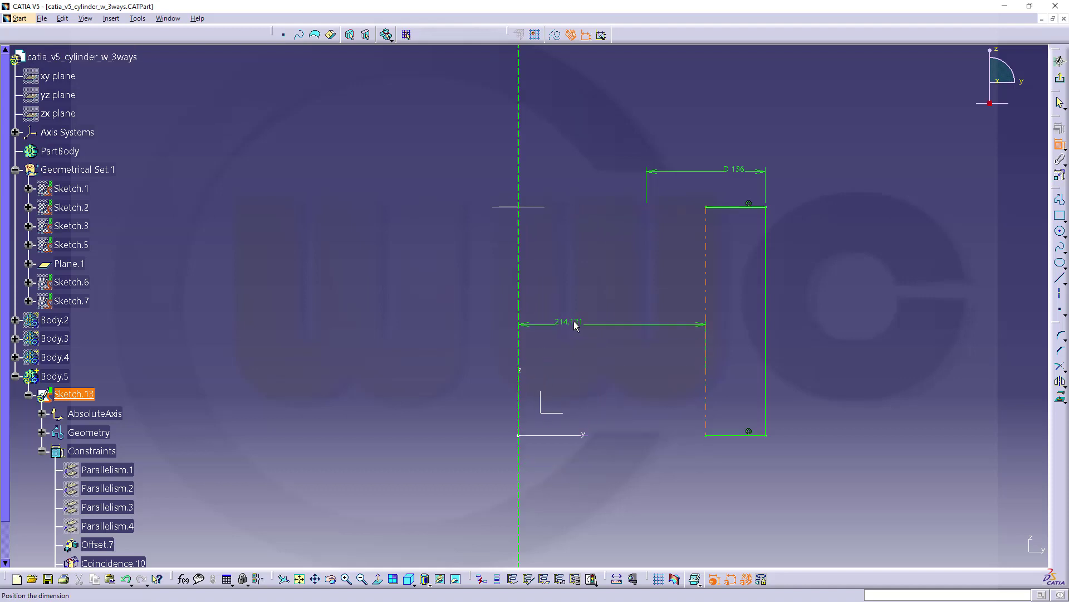
right_click(575, 322)
left_click(610, 435)
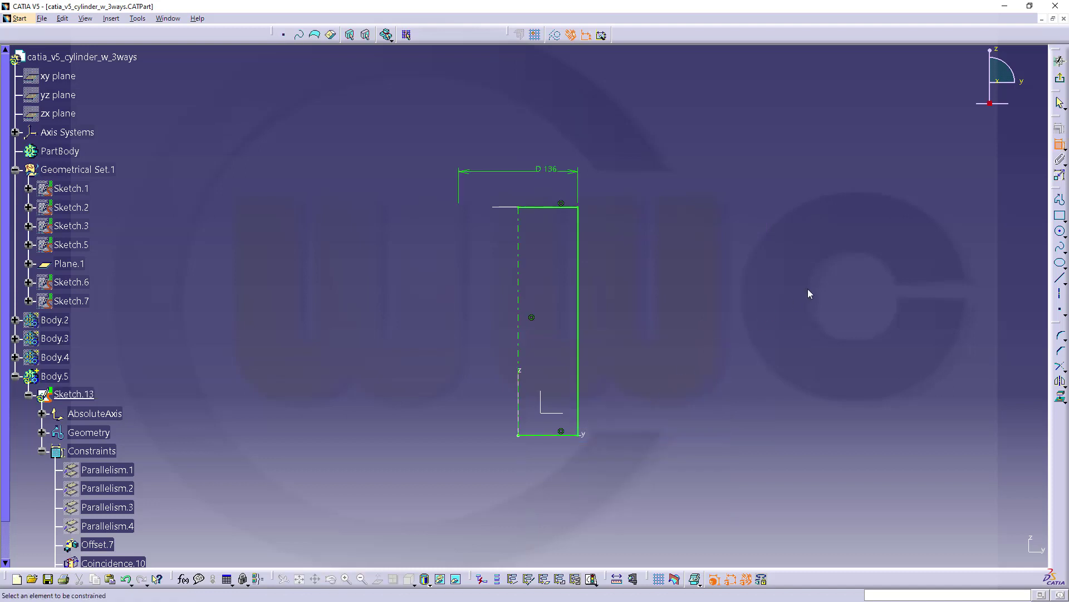
Exit the sketch and revolve its profile through 360 degrees about the sketch axis with Shaft
left_click(1060, 79)
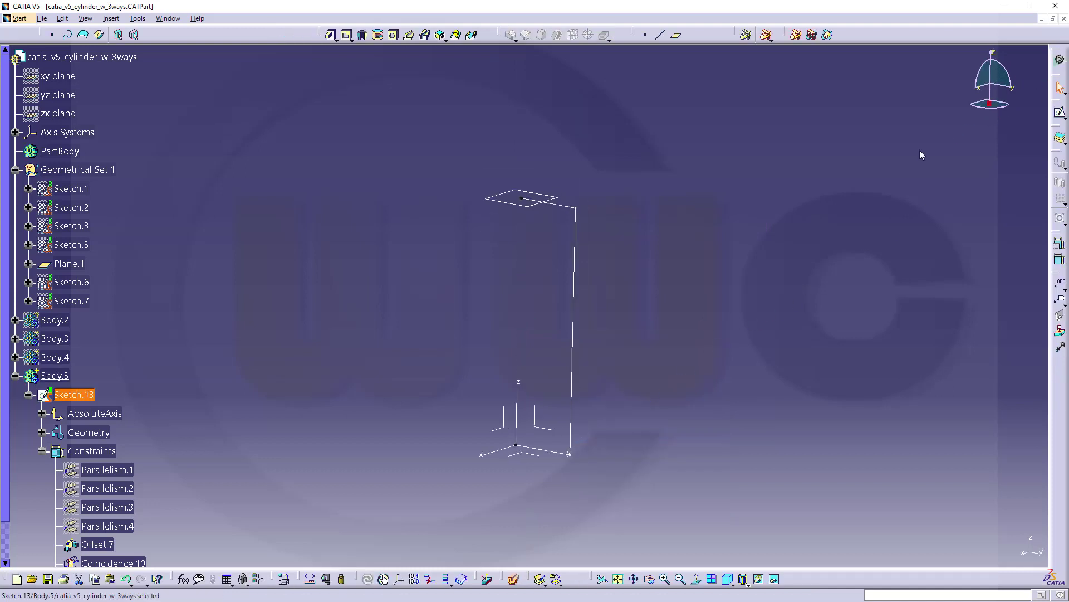
left_click(362, 37)
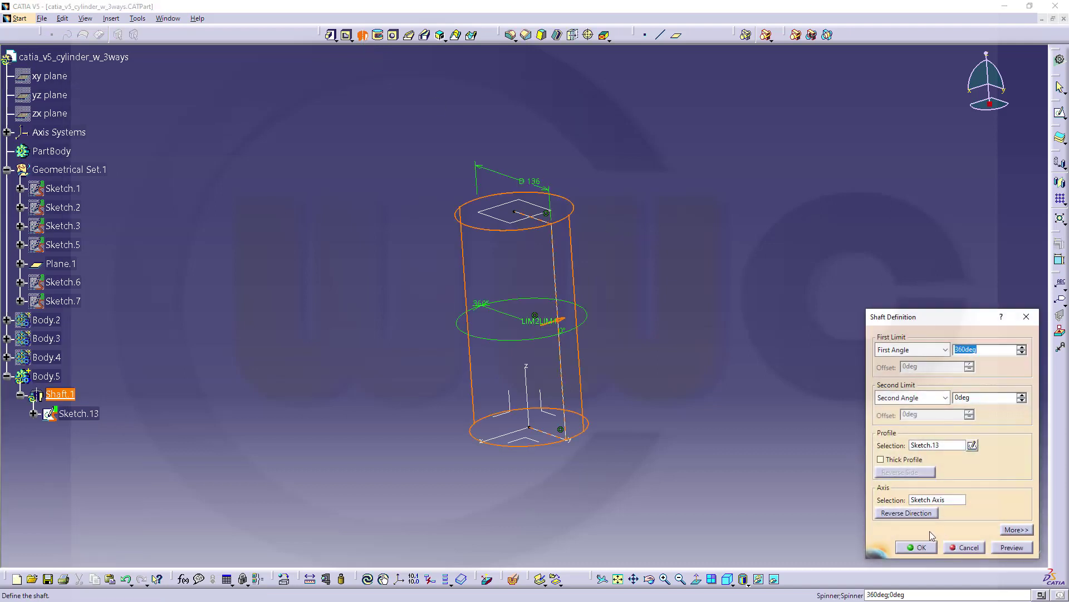
left_click(913, 547)
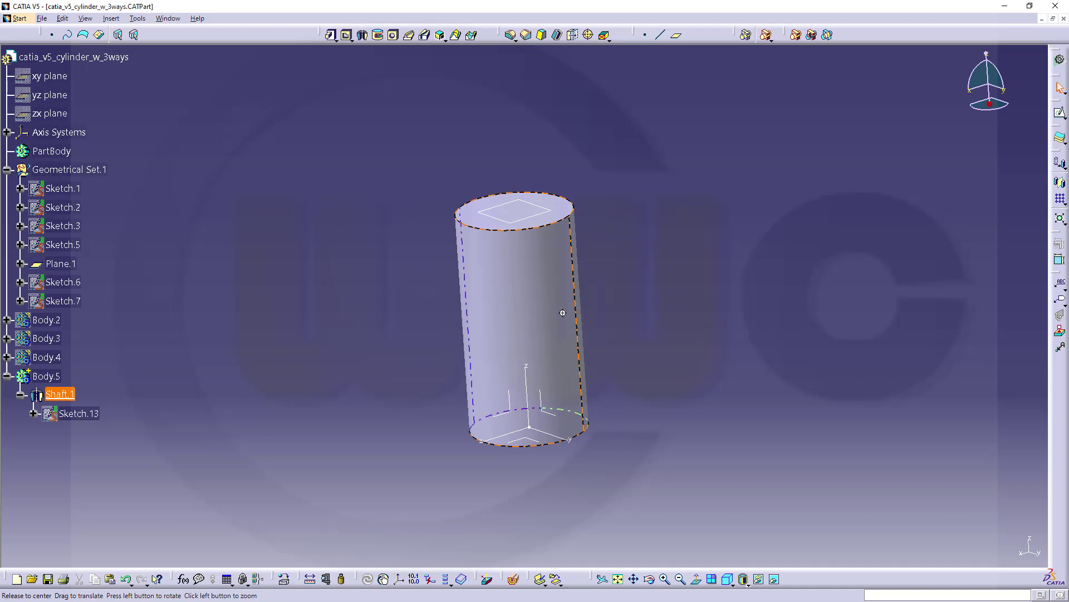
Copy the shaft's profile Sketch.13 and paste the copy into Body.5
middle_click_drag(683, 294, 569, 331)
right_click(78, 413)
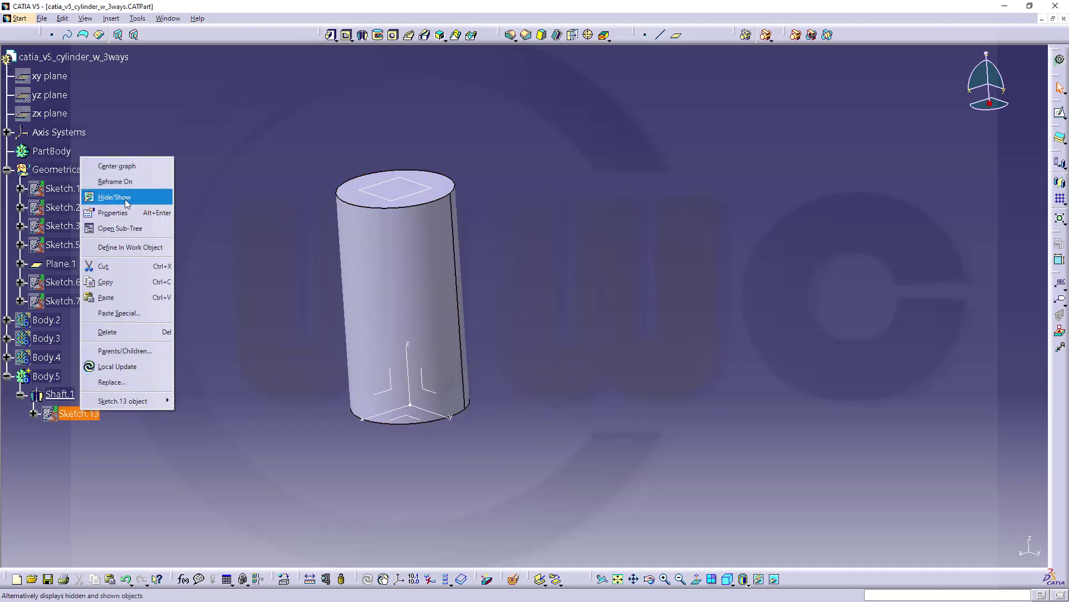
left_click(126, 282)
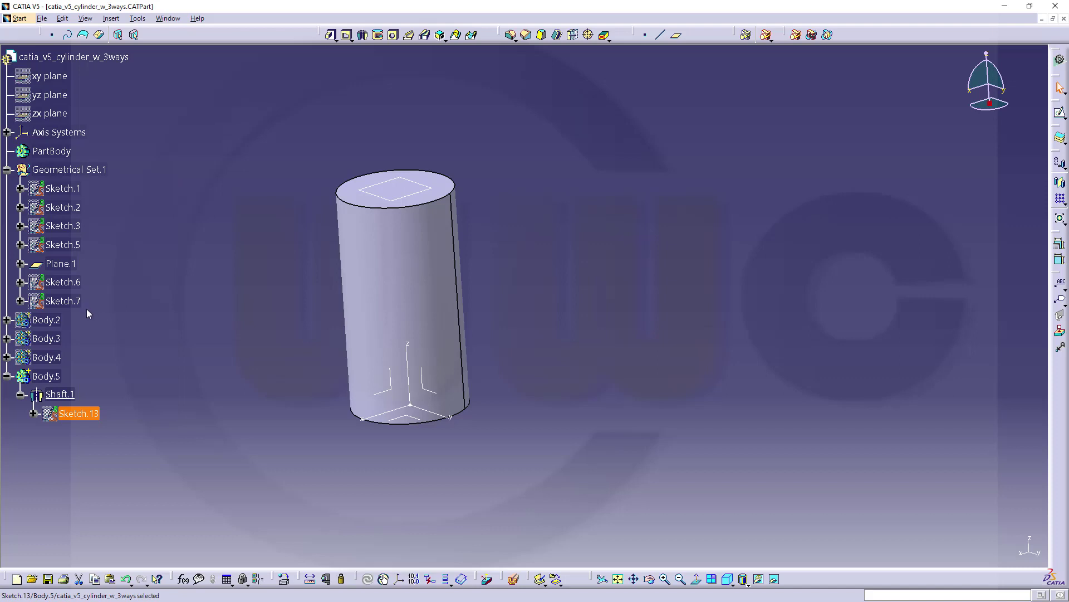
right_click(46, 376)
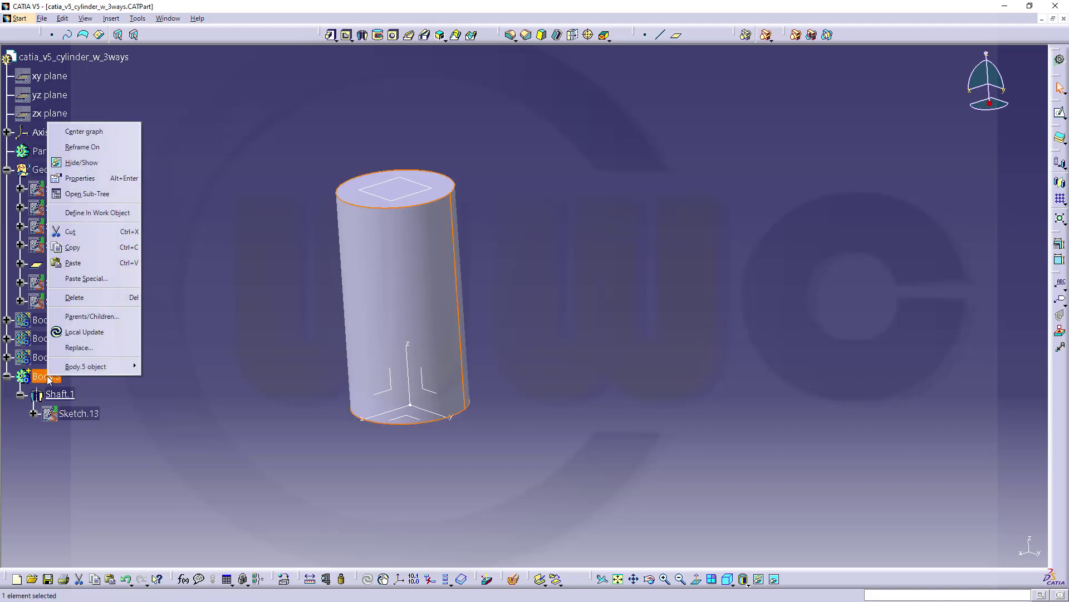
left_click(88, 263)
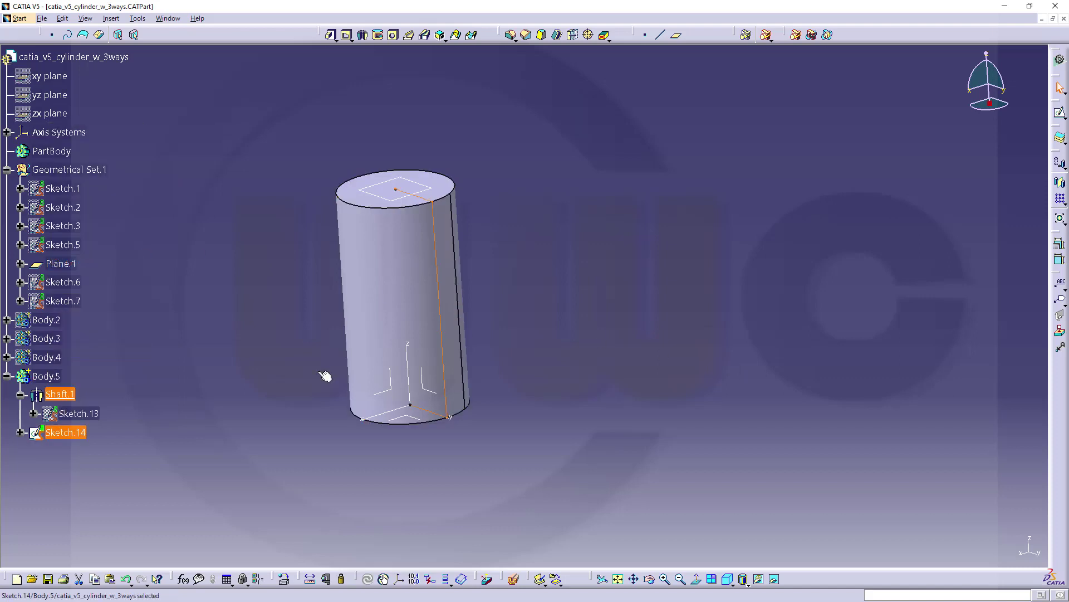
Open Sketch.14 for editing and delete the coincidence constraint on the rectangle's lower edge
double_click(64, 433)
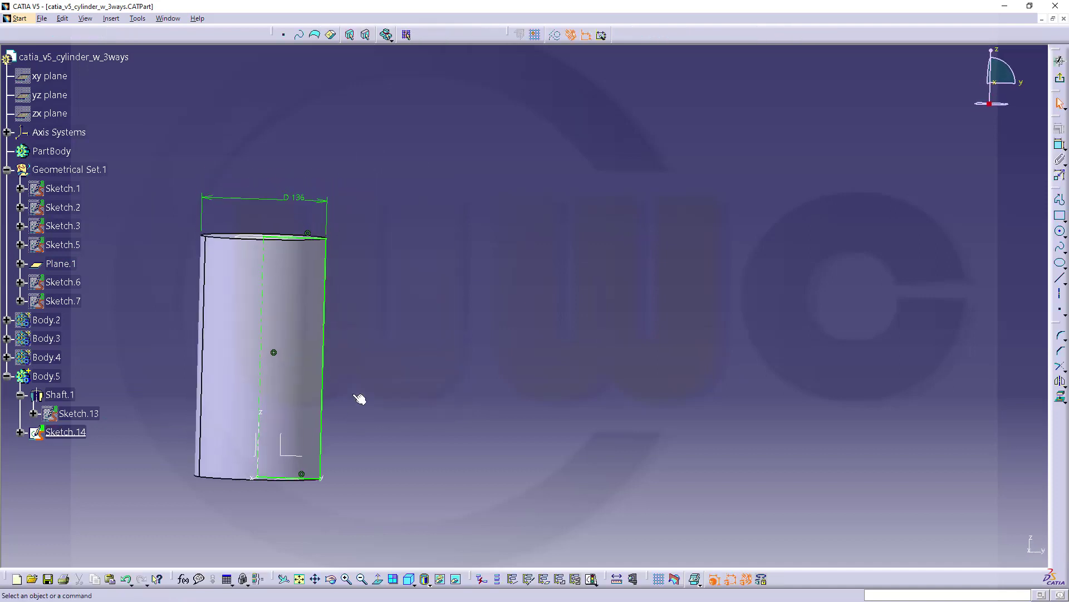
left_click(317, 472)
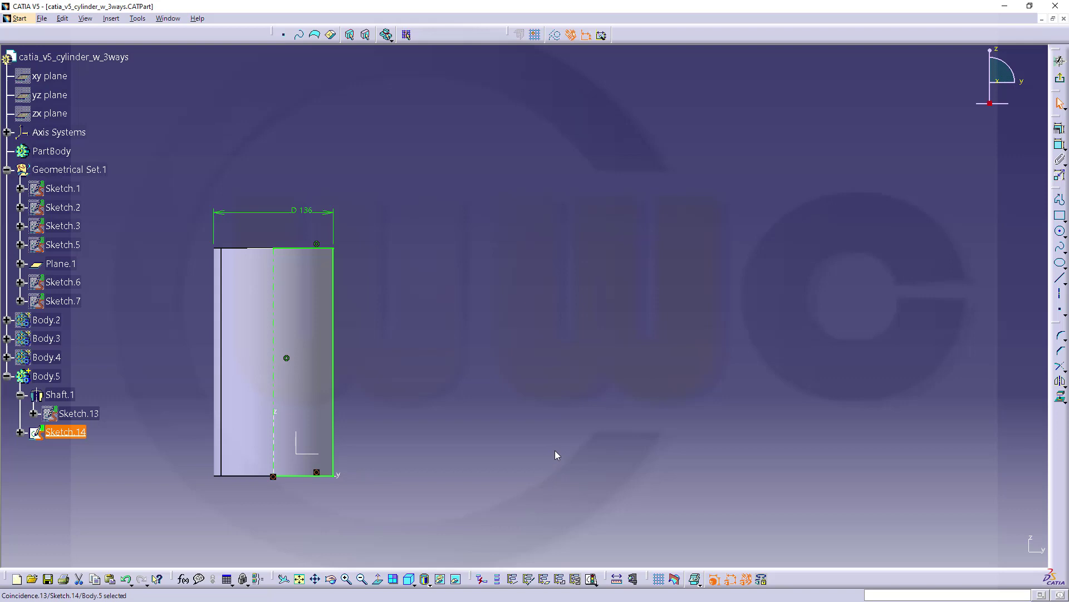
key("Delete")
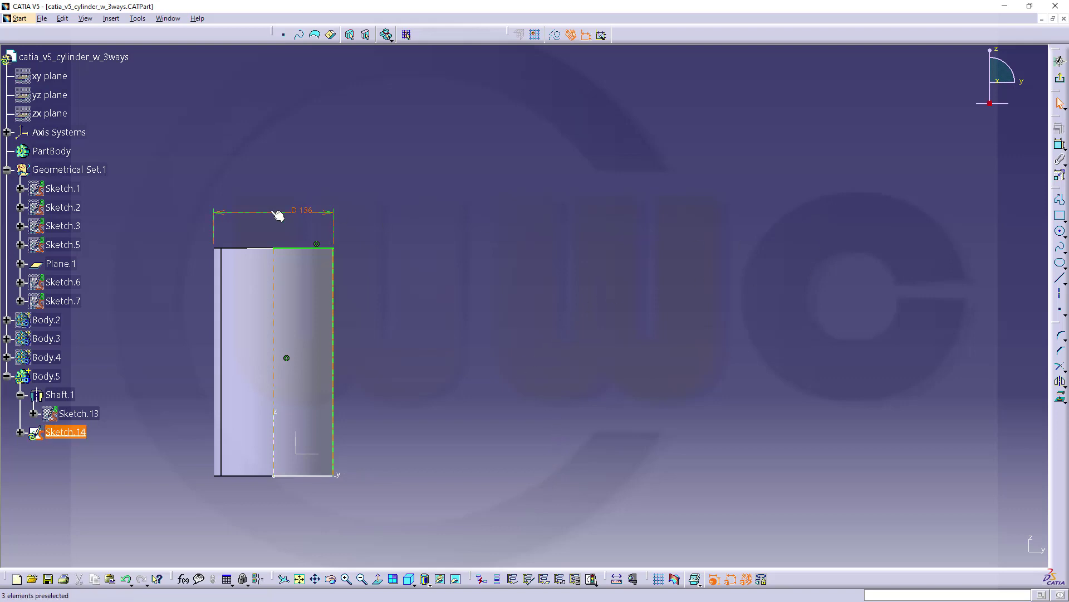
Set the profile's diameter dimension in Sketch.14 to 150 mm
double_click(304, 210)
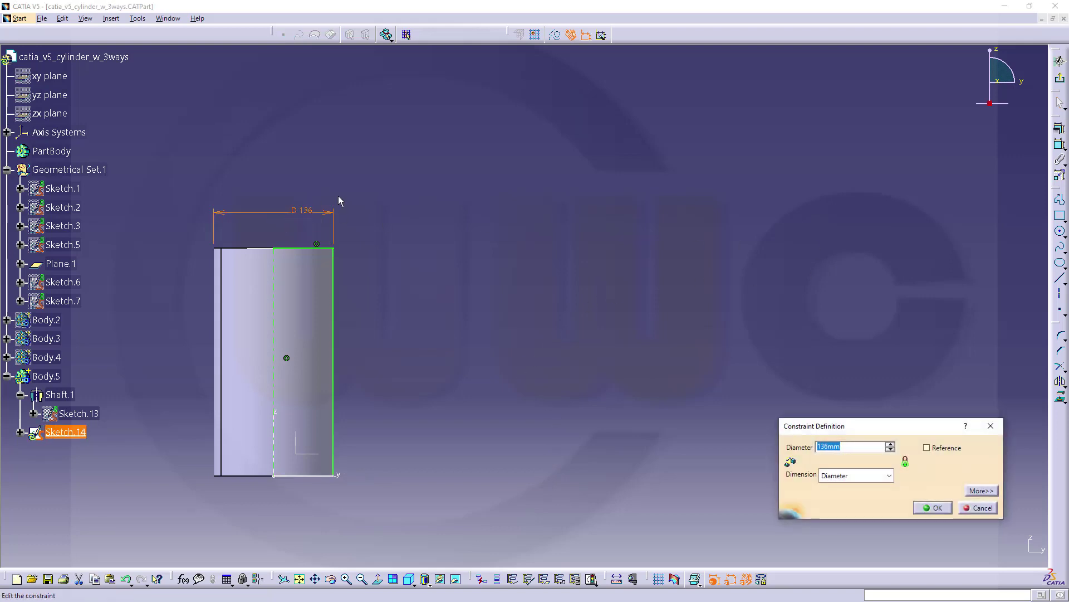
type("150")
key("Return")
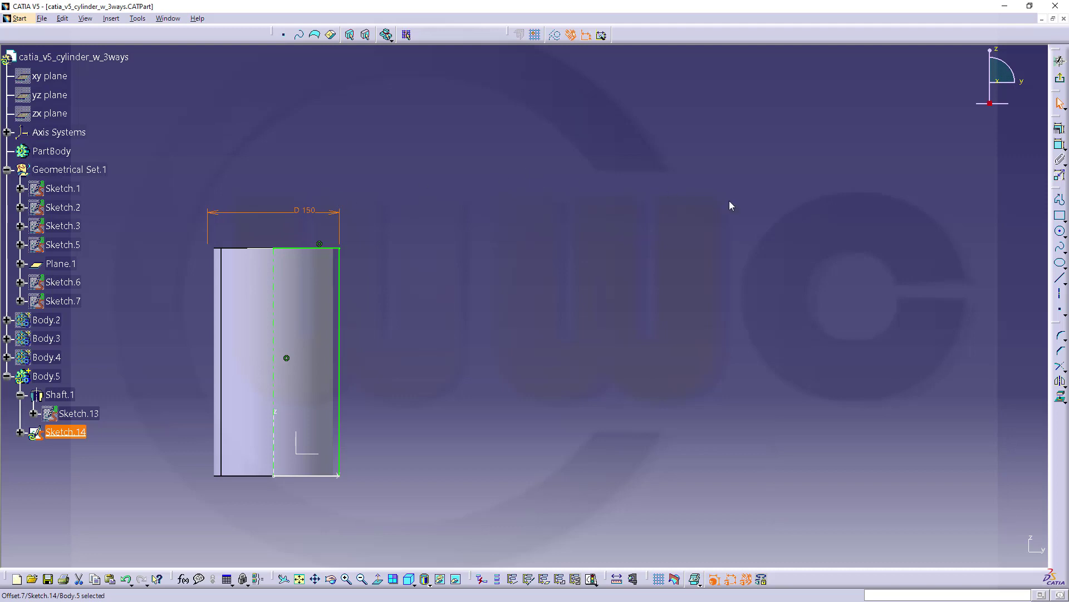
Dimension the distance between the rectangle's upper and lower edges and set it to 1.67 mm
left_click(1064, 148)
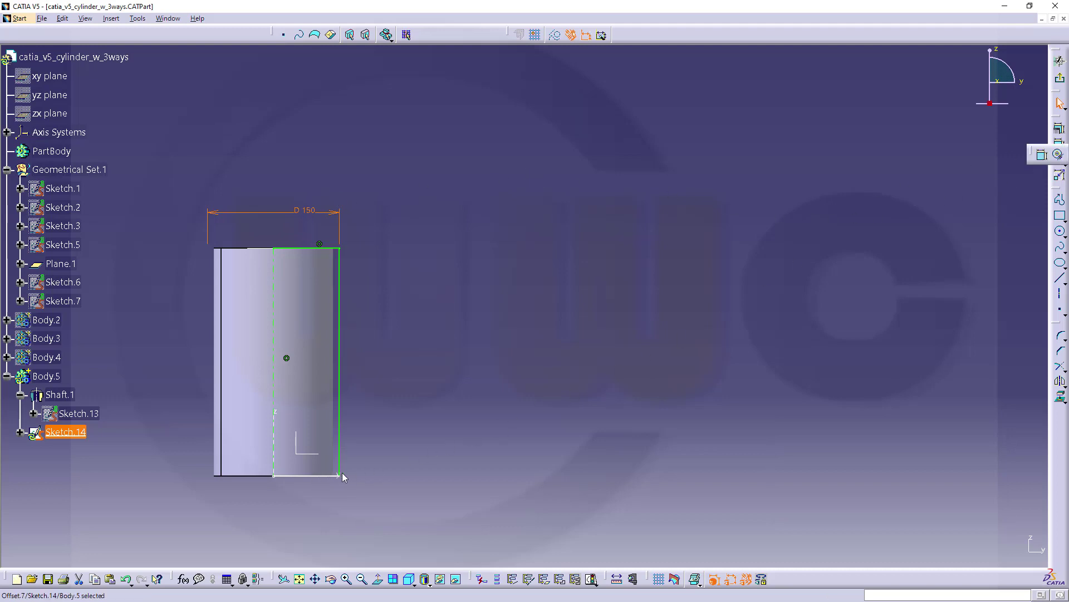
left_click(1043, 154)
left_click(332, 476)
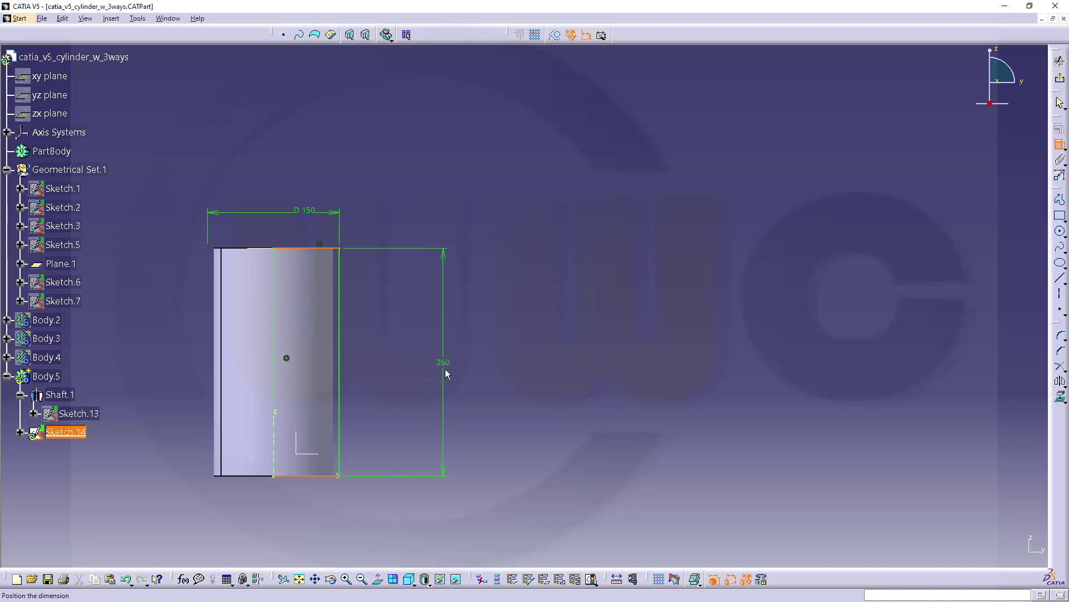
left_click(445, 367)
double_click(445, 364)
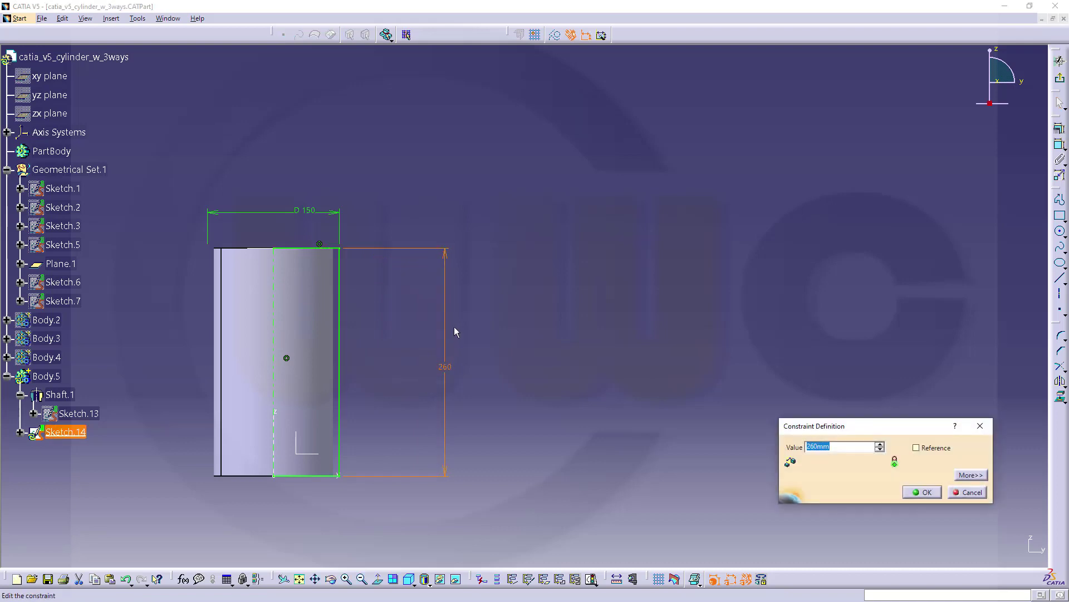
type("1,67")
key("Return")
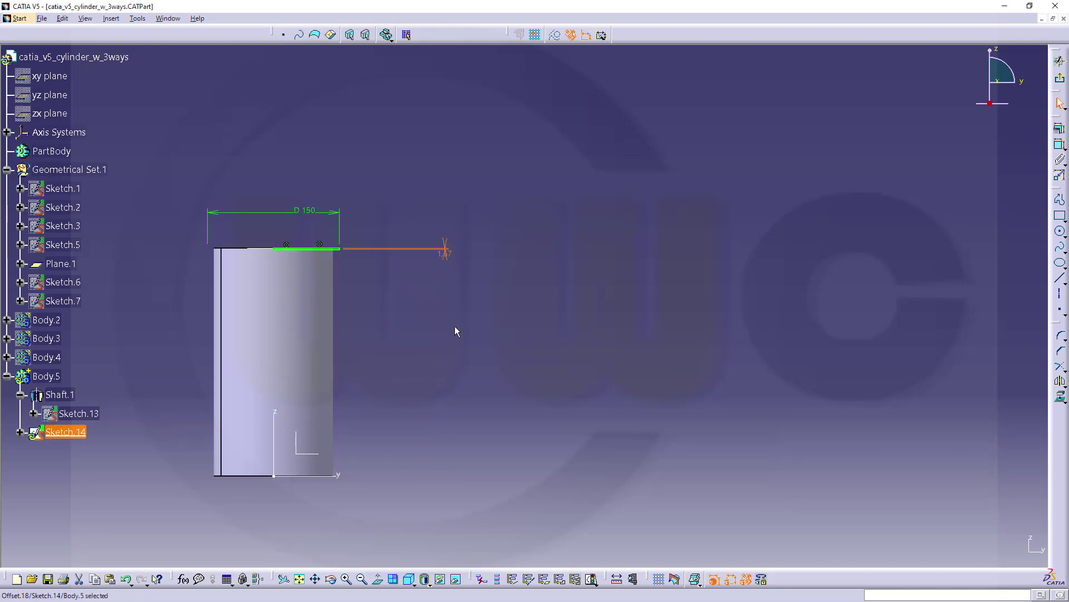
Exit the sketch and revolve Sketch.14 through 360 degrees about the sketch axis with Shaft
left_click(1059, 79)
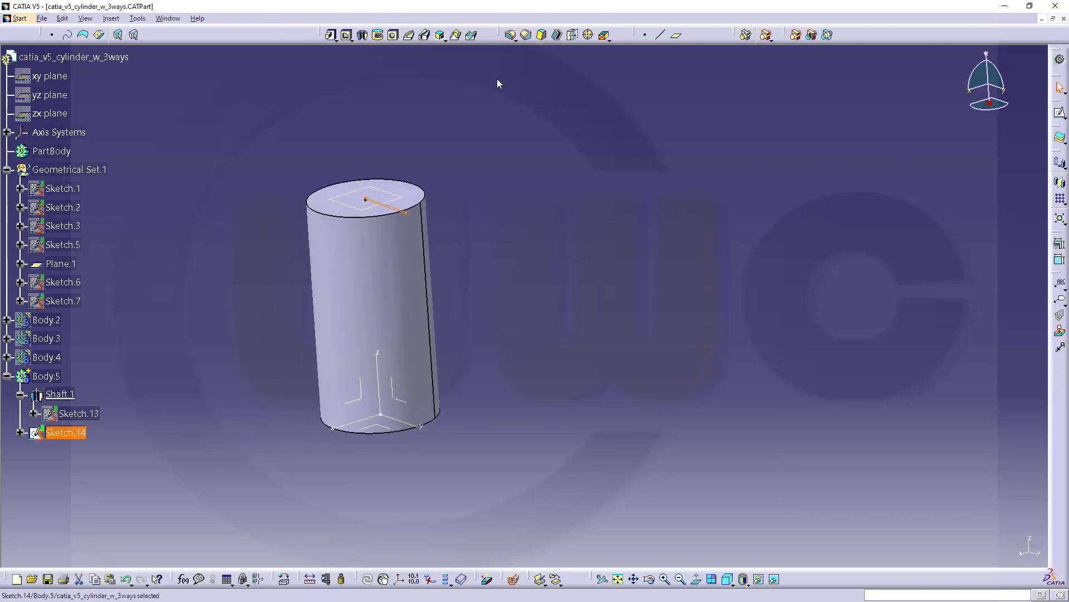
left_click(363, 36)
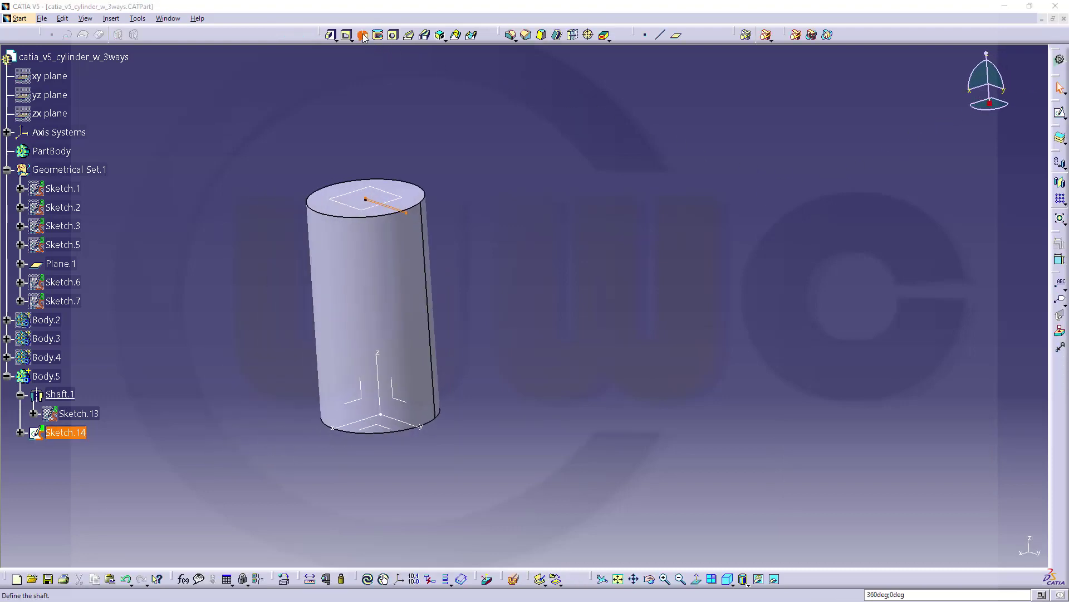
left_click(918, 546)
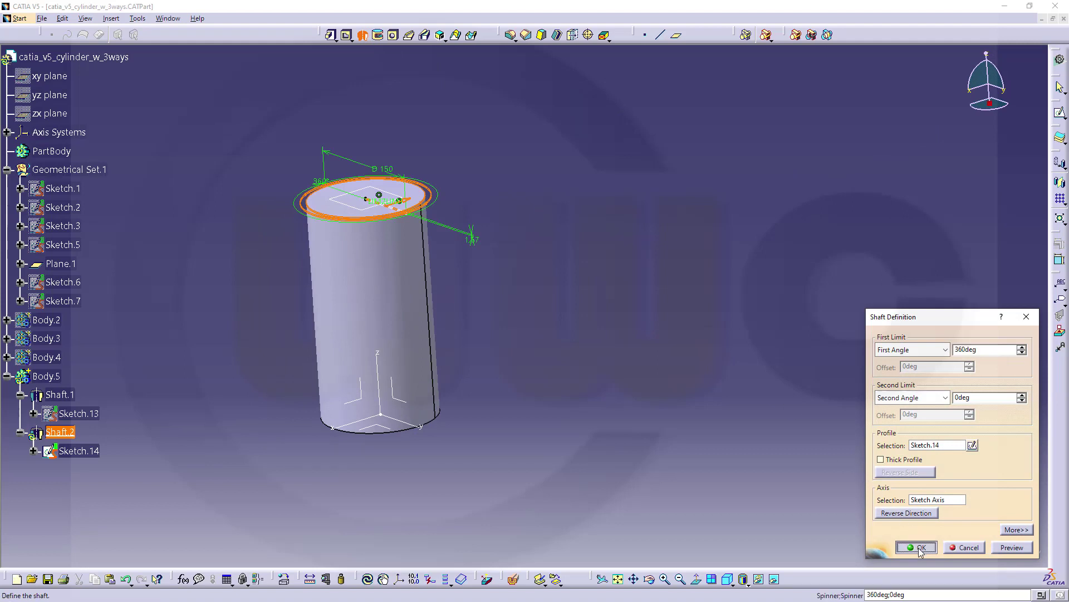
middle_click_drag(525, 197, 680, 296)
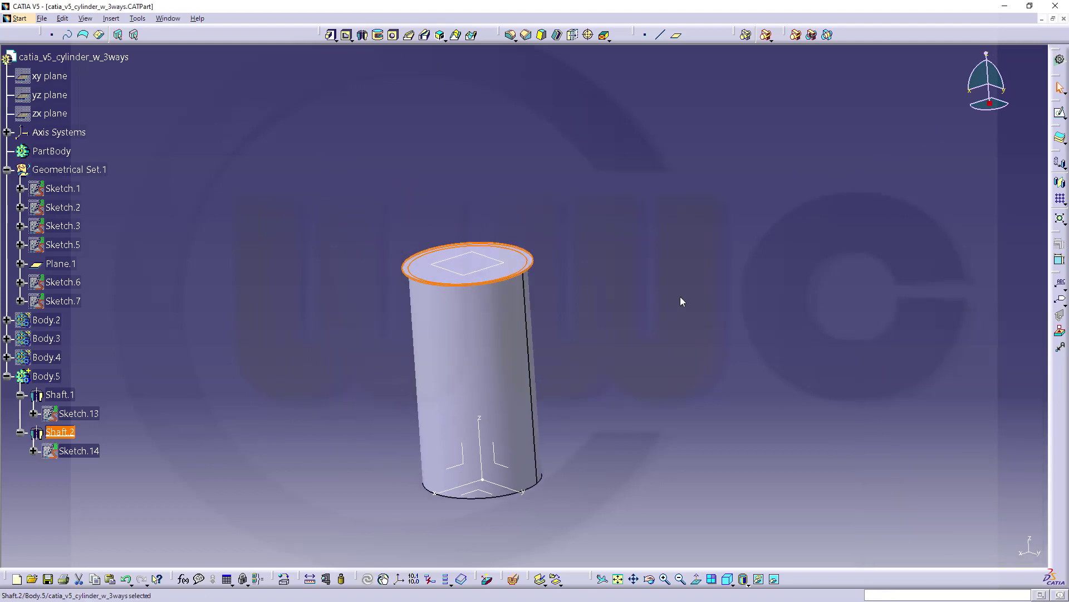
left_click(681, 295)
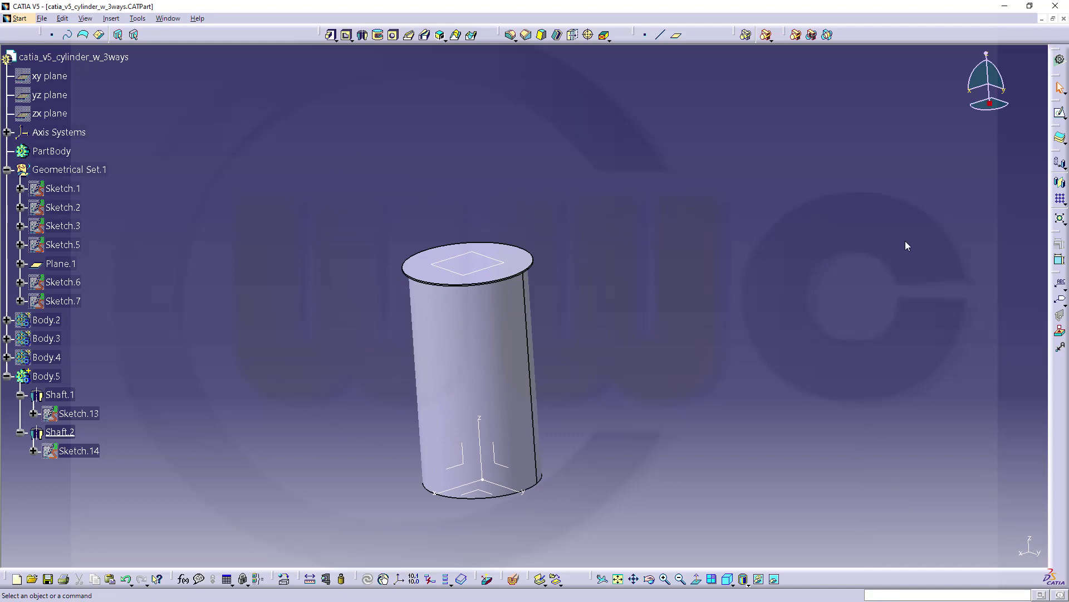
Define a rectangular pattern with 31 instances at 6.67 mm spacing along the reversed z axis direction
left_click(1064, 203)
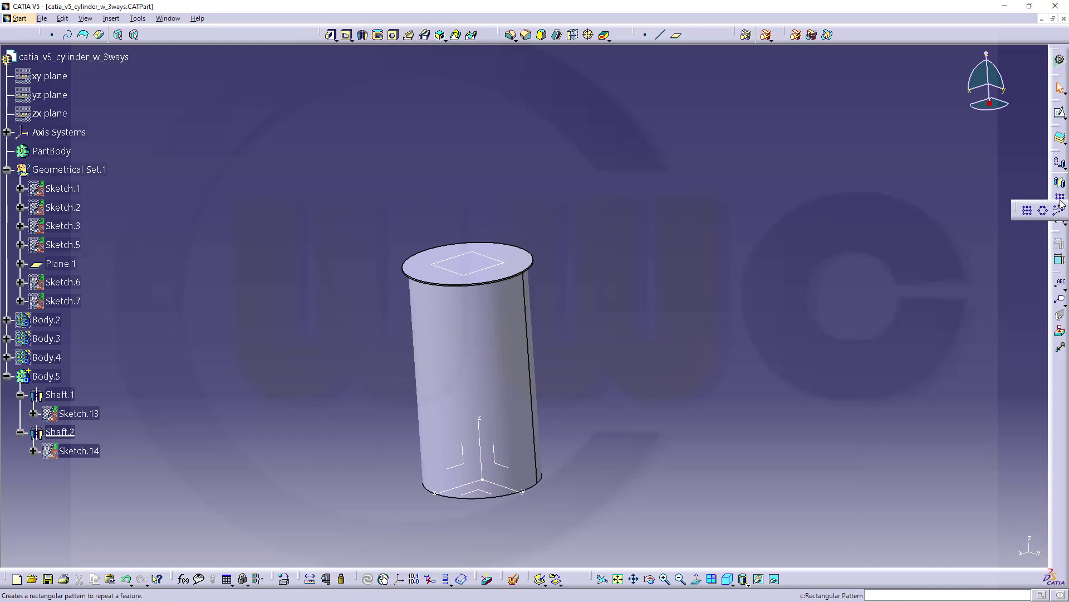
left_click(1027, 211)
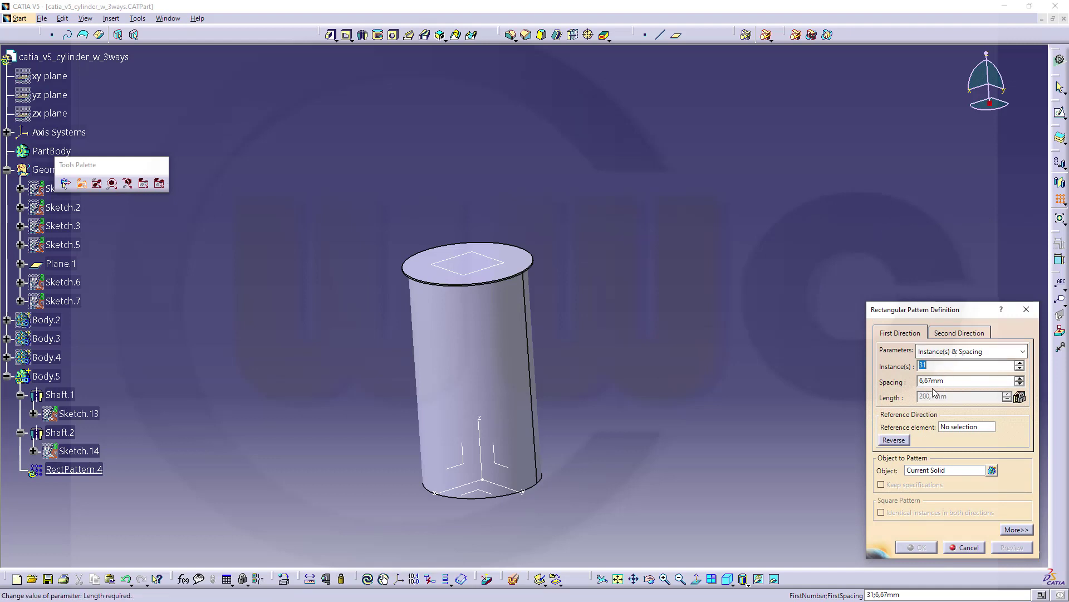
left_click(959, 426)
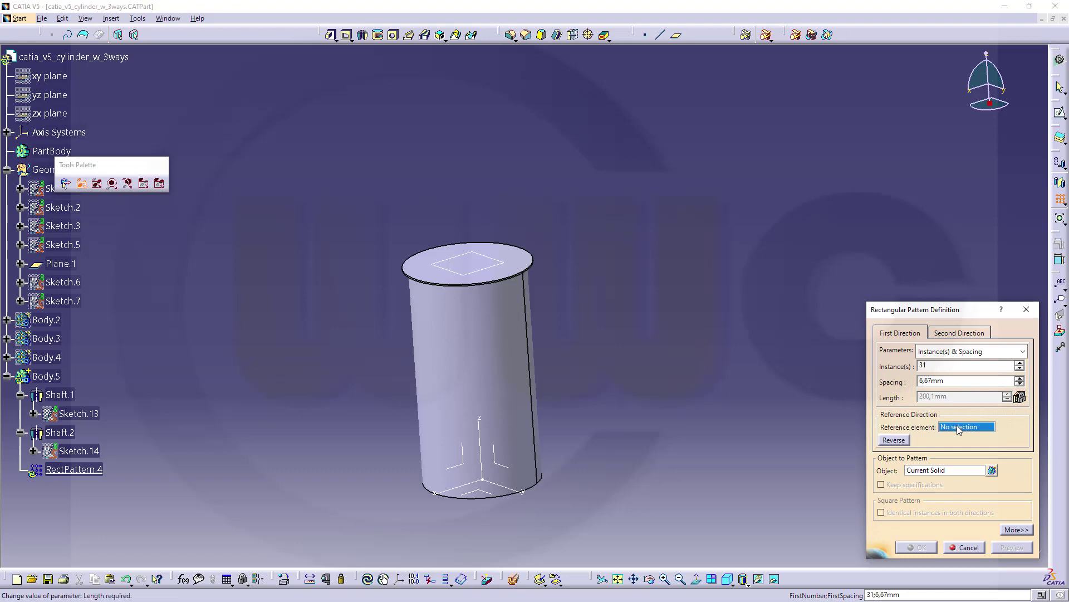
left_click(482, 419)
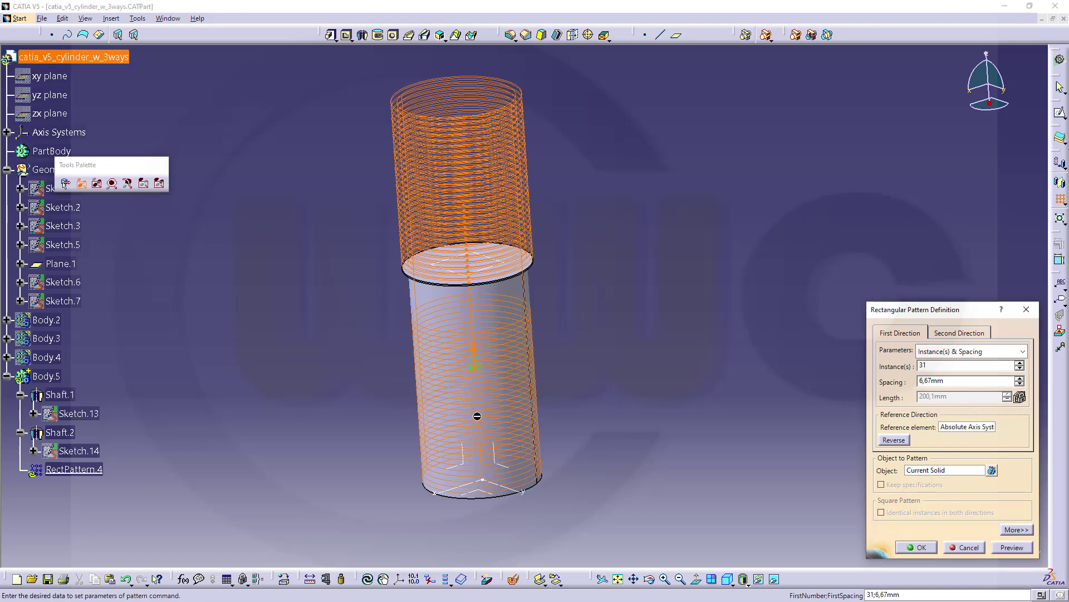
left_click(900, 442)
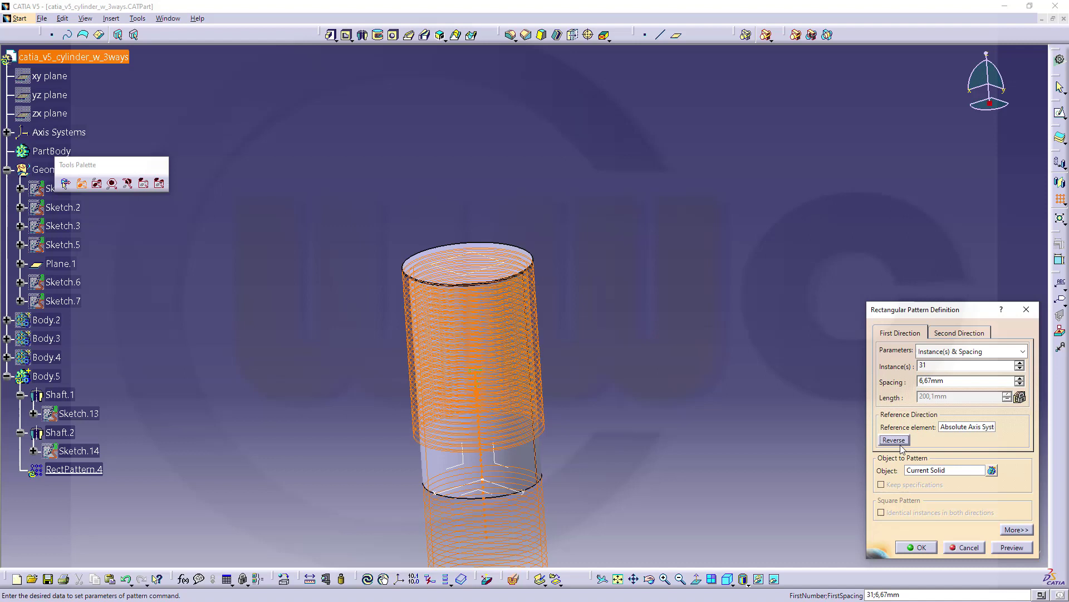
Choose Shaft.2 as the object to pattern, enable Keep specifications and create the rectangular pattern
left_click(915, 470)
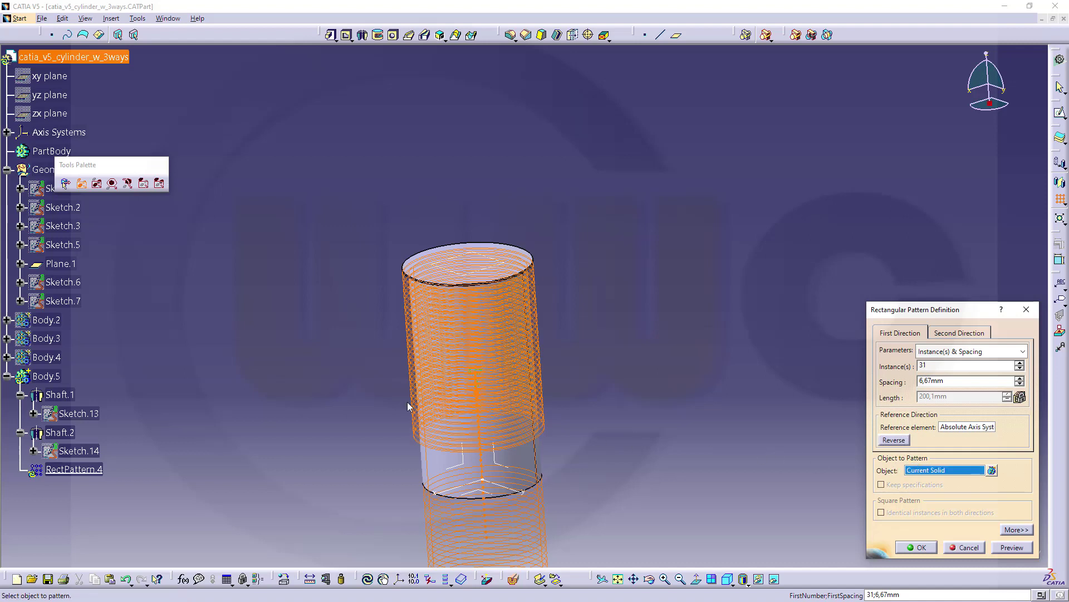
left_click(77, 433)
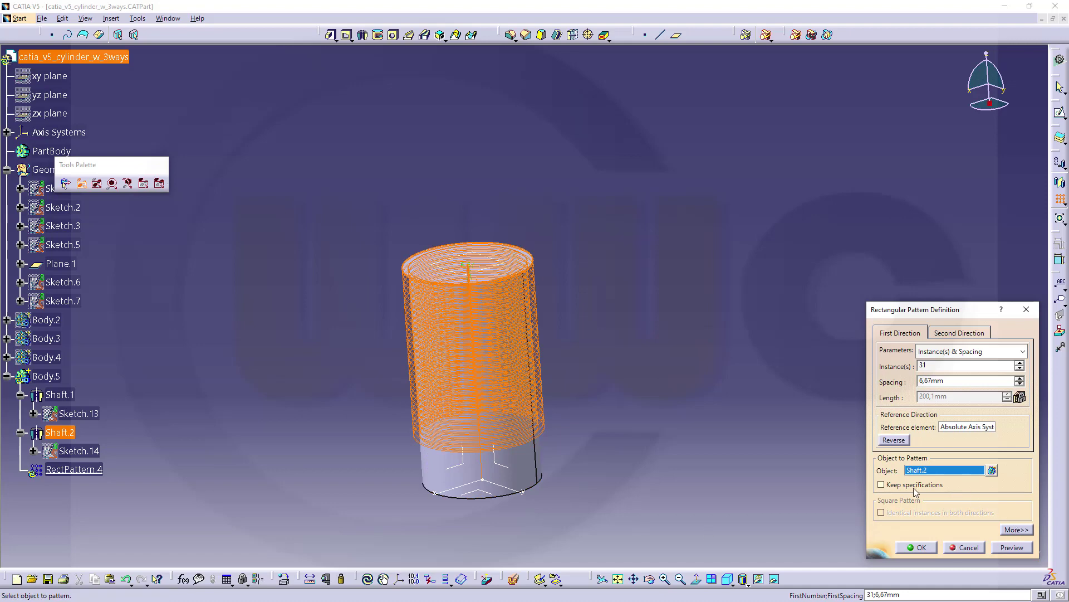
left_click(882, 485)
left_click(918, 547)
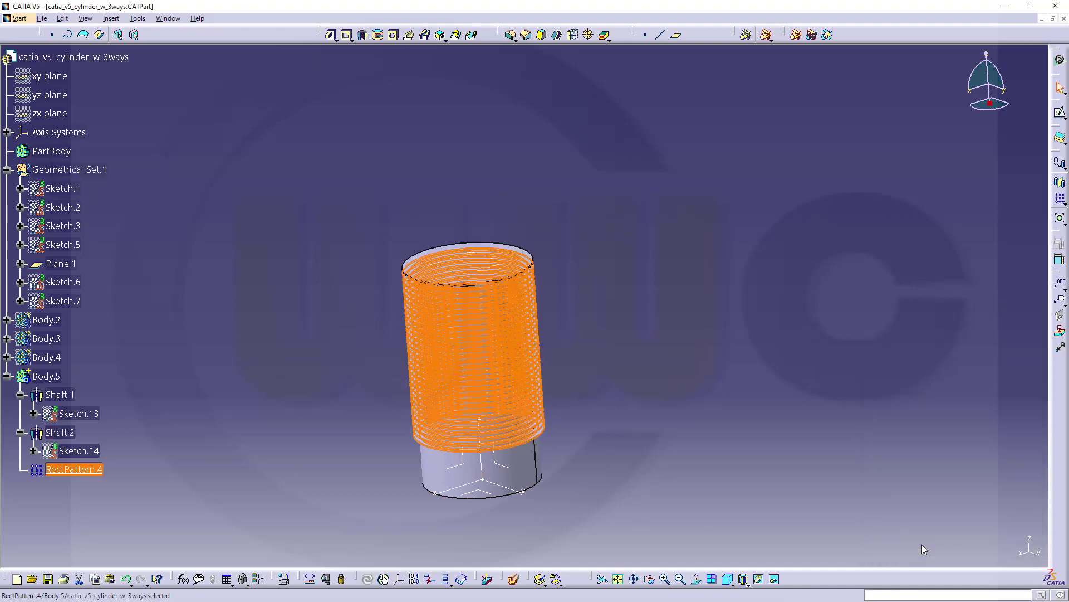
left_click(816, 438)
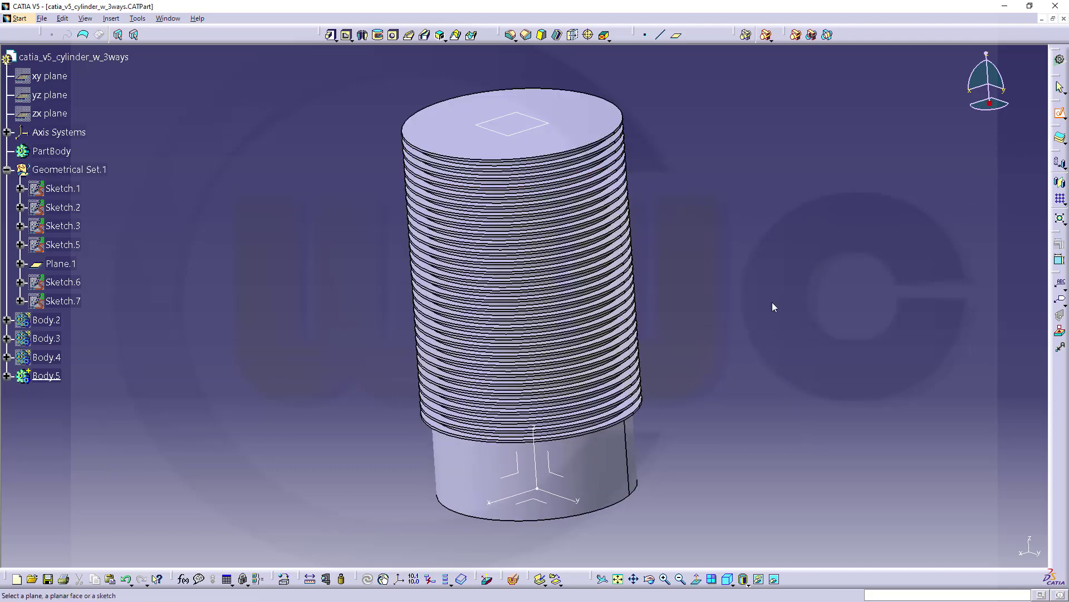
Create a sketch on the yz plane and hide the sketch's origin and H and V axes
left_click(569, 480)
left_click(569, 481)
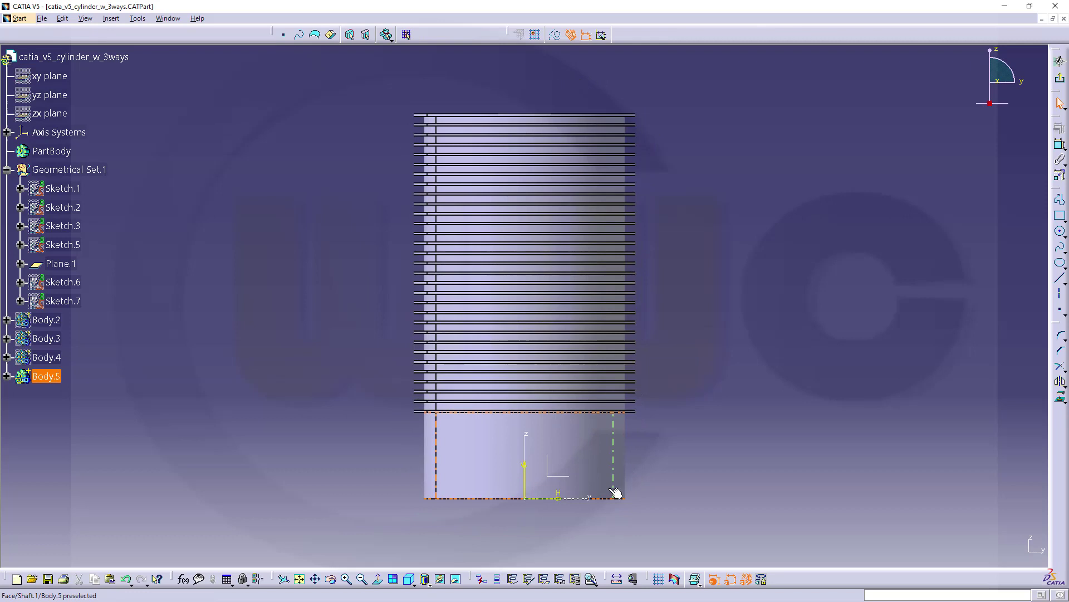
left_click_drag(574, 526, 501, 452)
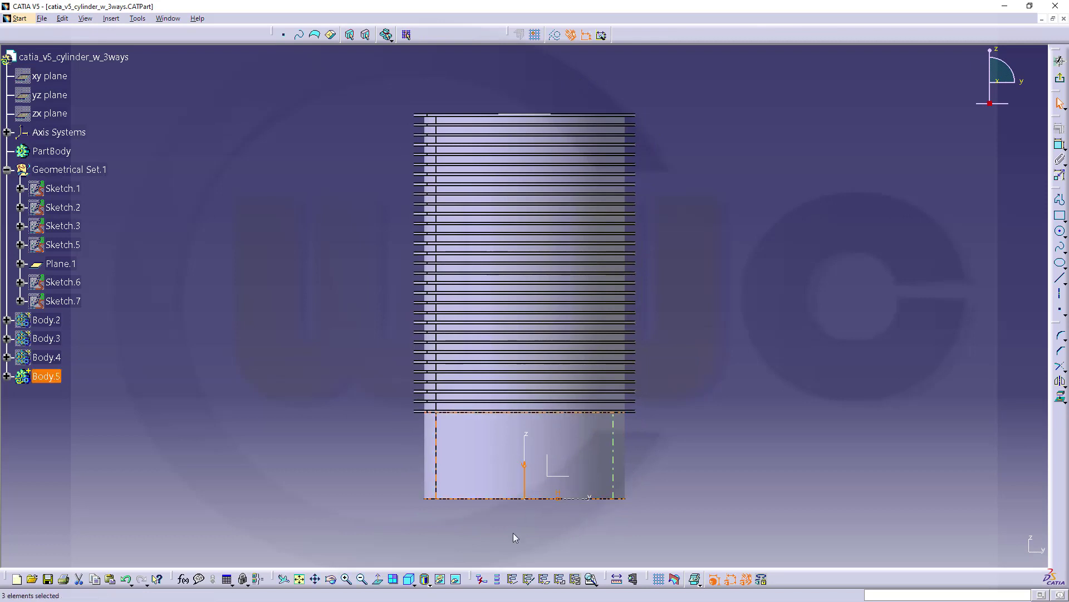
left_click(424, 578)
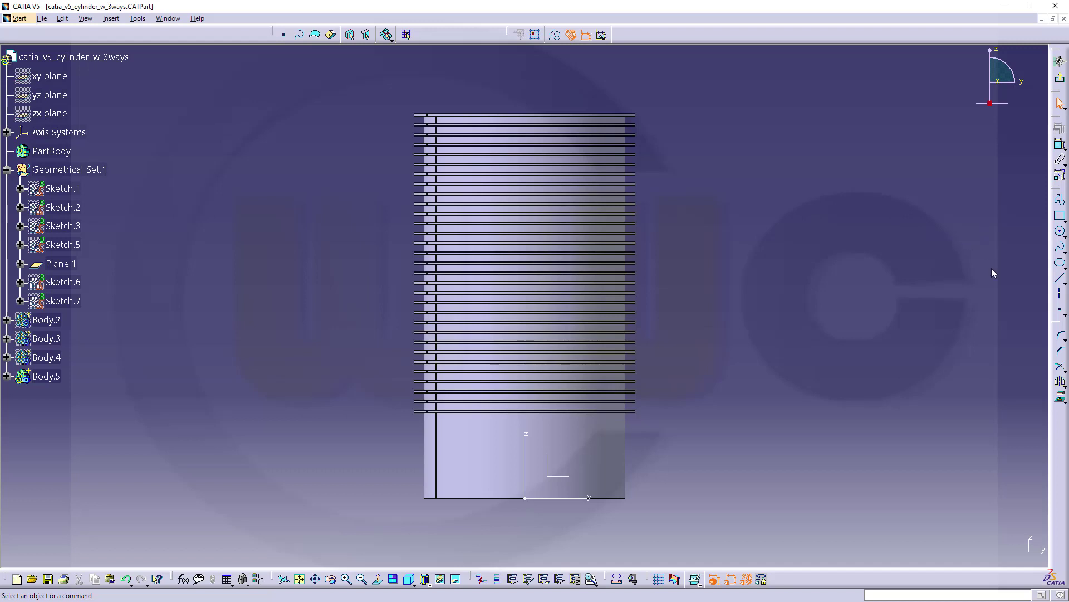
Draw a vertical axis line about 100 mm long, about 190 mm from the z axis, and delete its parallelism constraint
left_click(1061, 295)
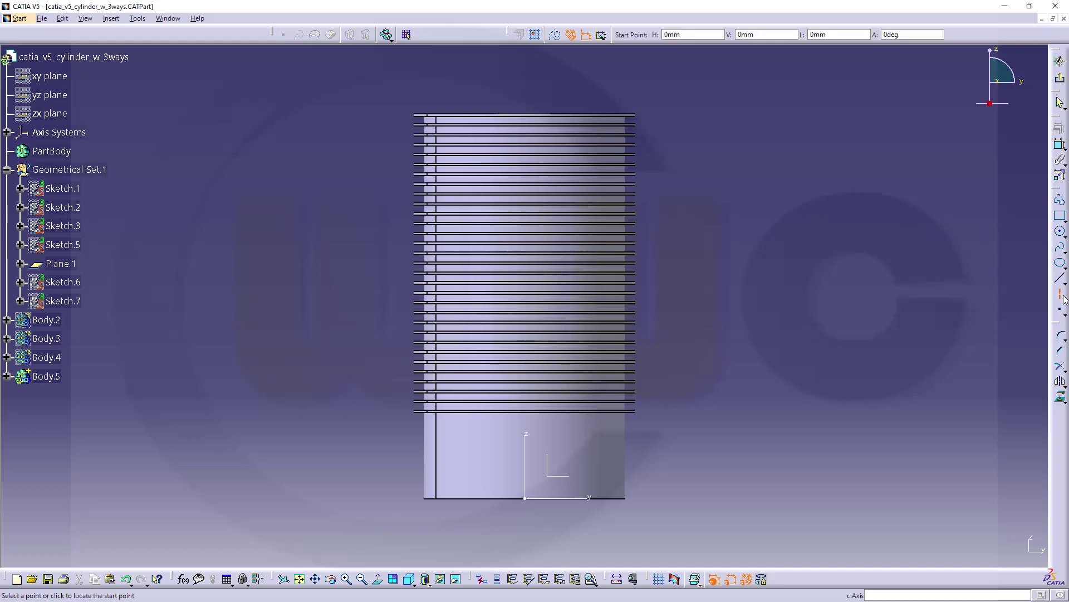
left_click(805, 348)
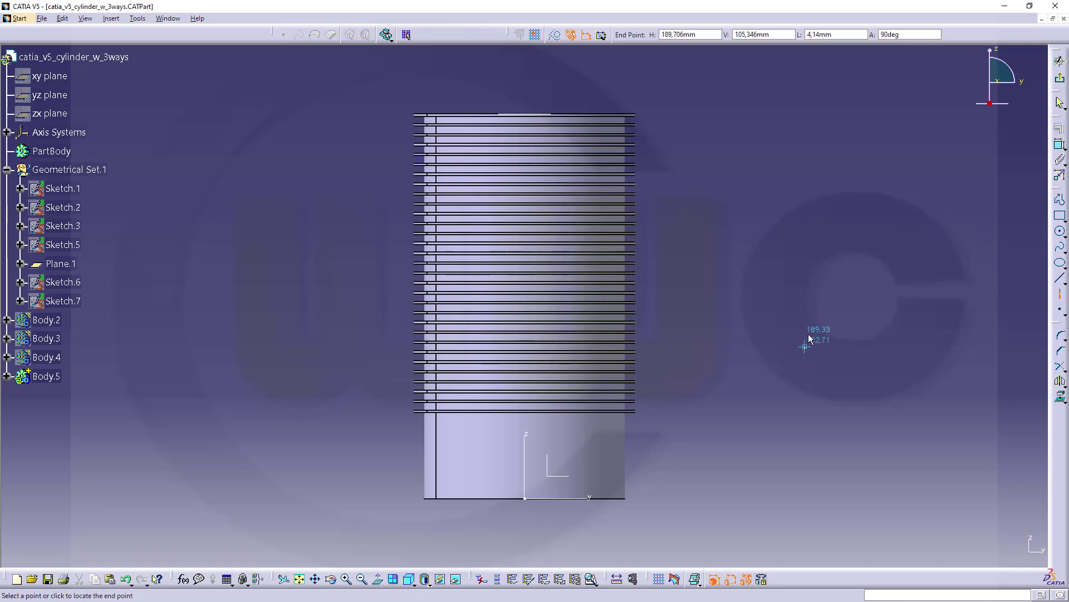
left_click(806, 201)
left_click(827, 240)
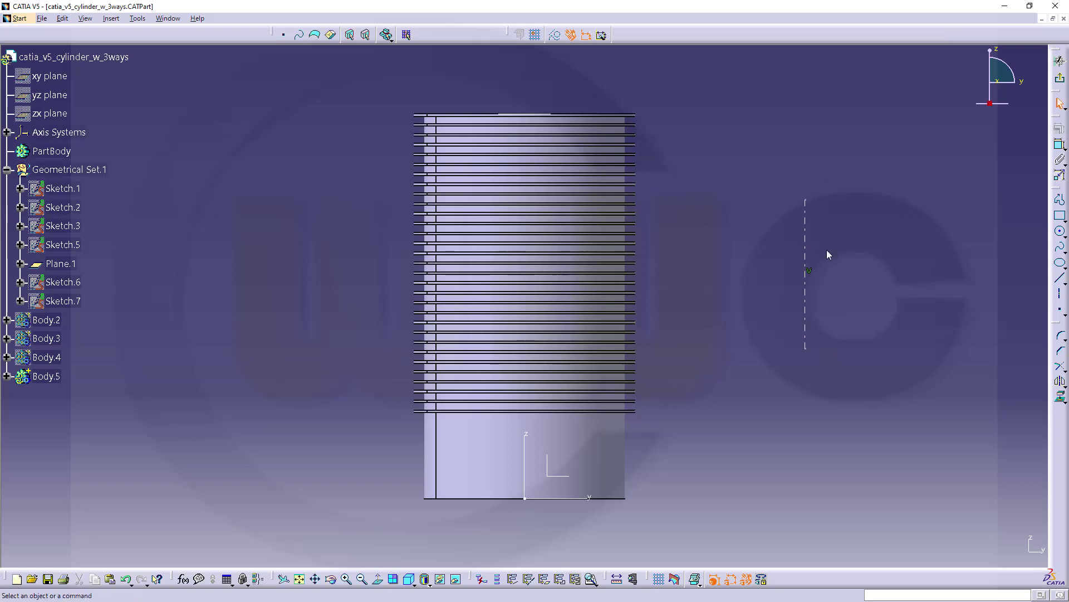
left_click(810, 273)
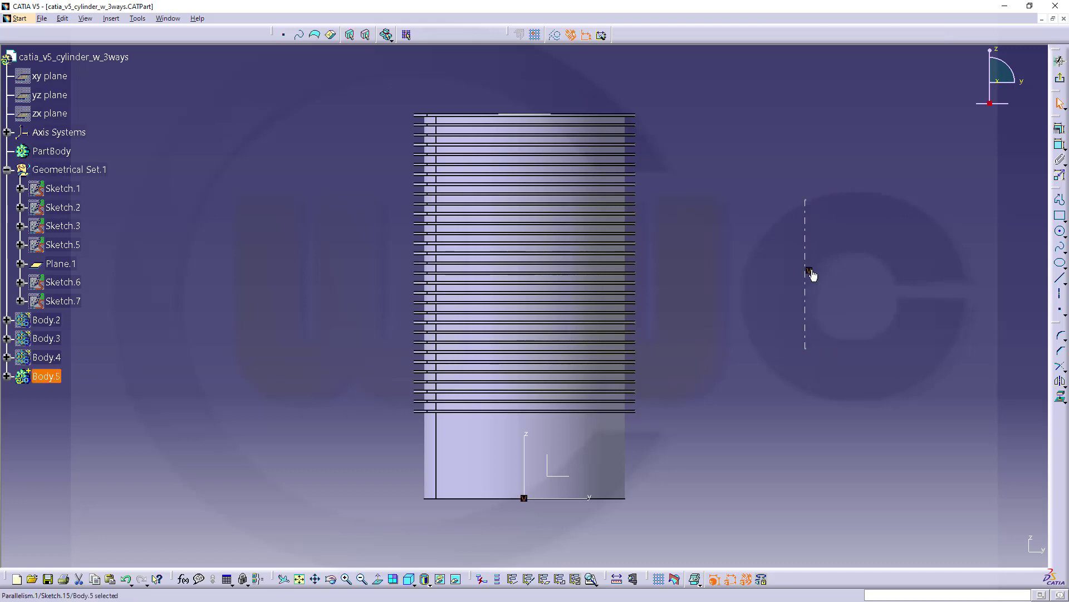
key("Delete")
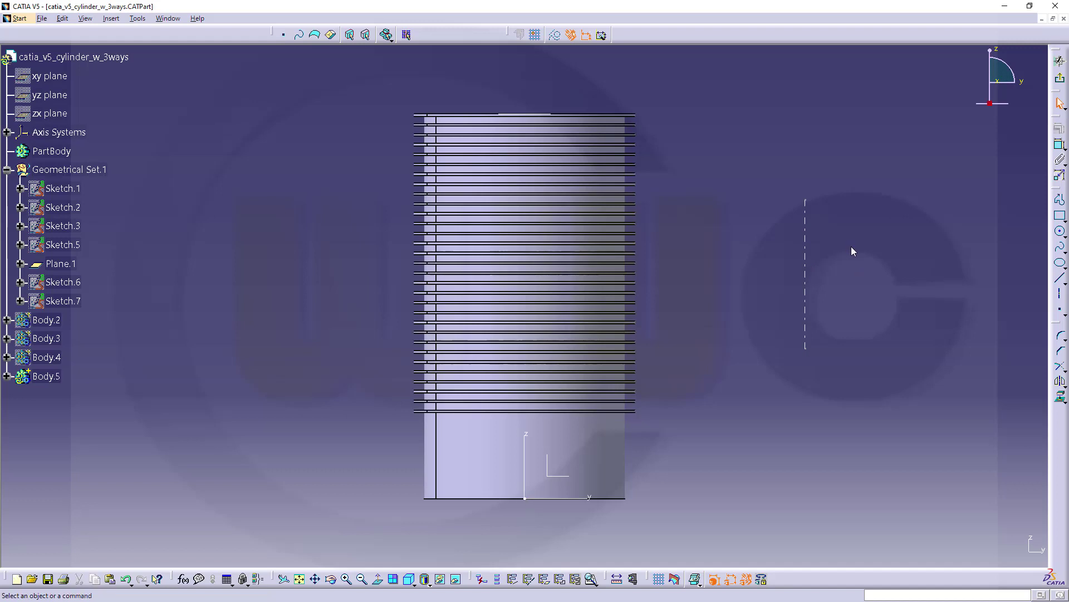
left_click(1059, 148)
left_click(806, 254)
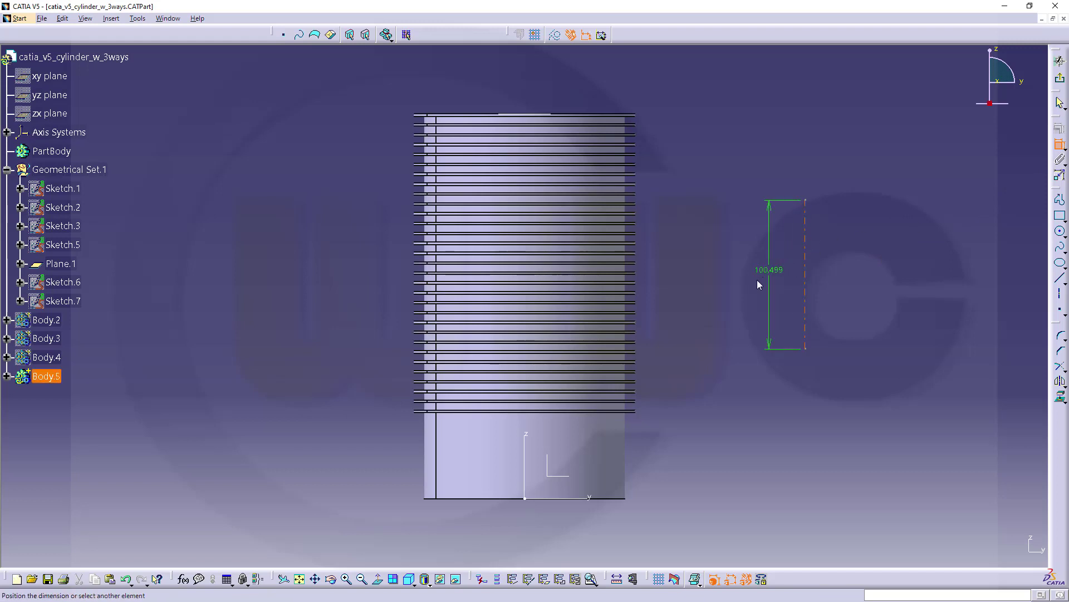
left_click(526, 435)
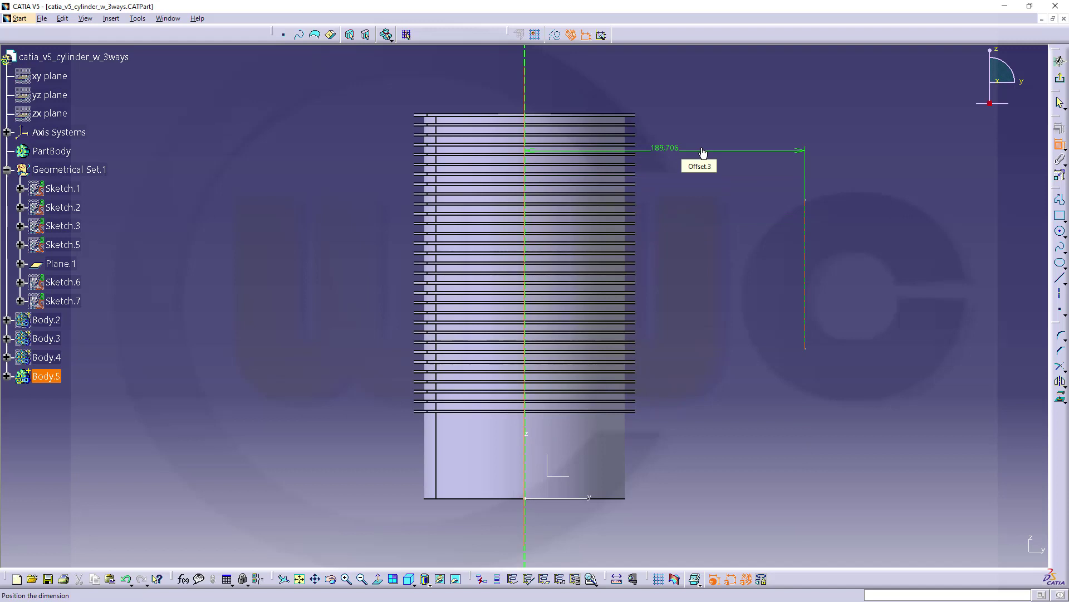
key("Escape")
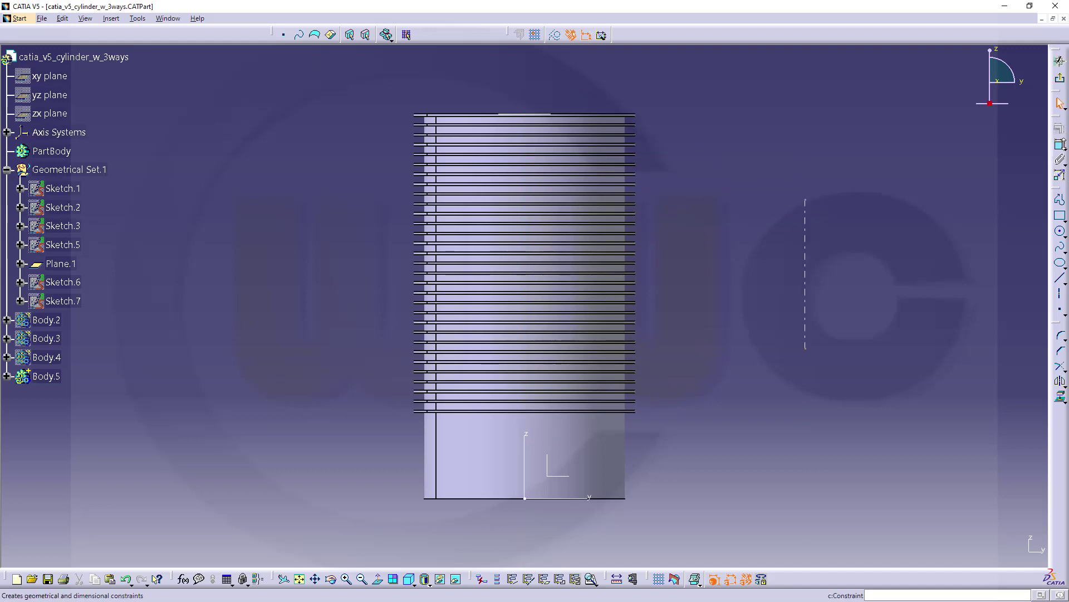
Dimension the horizontal distance between the z axis and the vertical axis line
left_click(806, 264)
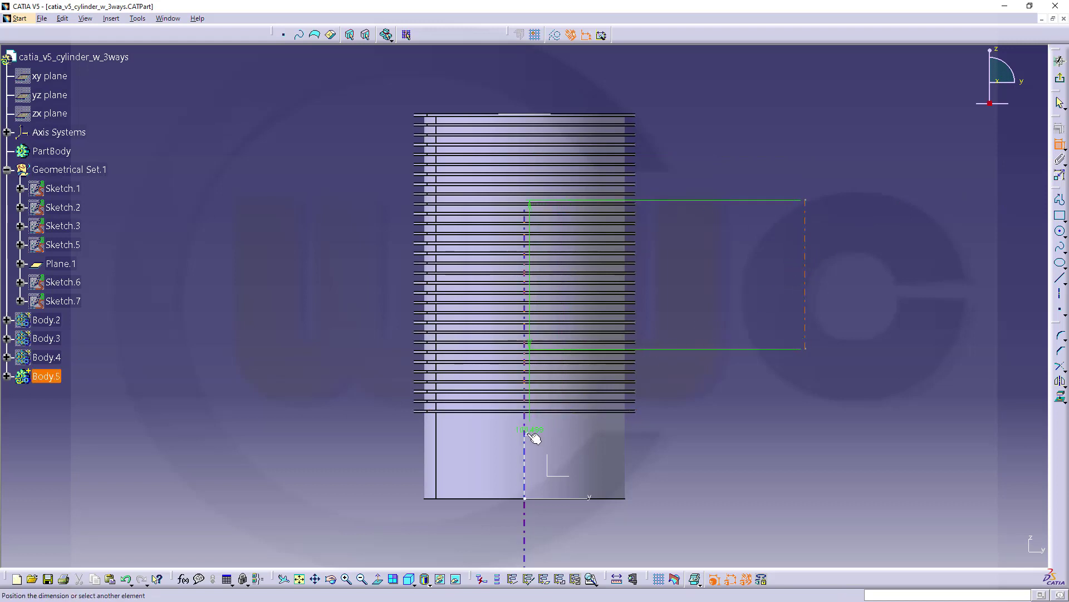
left_click(533, 438)
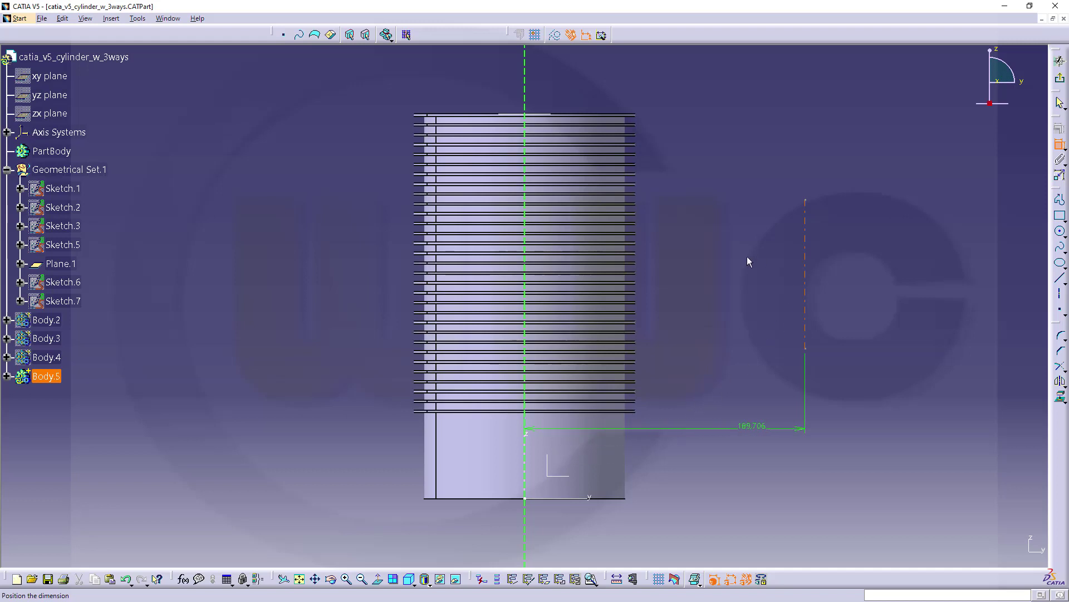
left_click(726, 321)
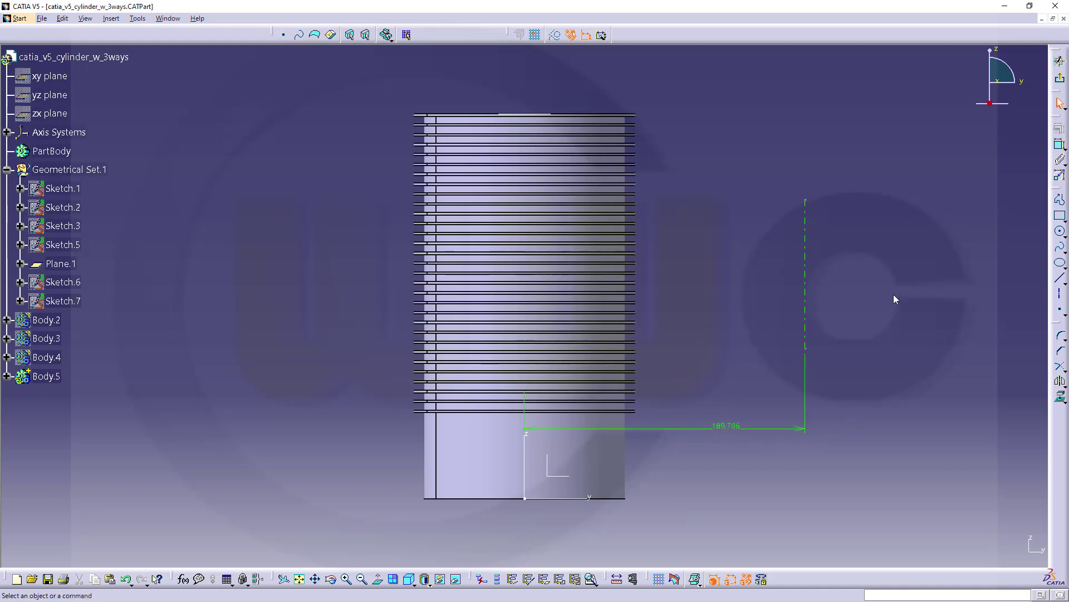
Sketch a profile from the axis line's upper end: about 30 mm horizontal line, downward vertical line, and tangent arc ending in line with the axis
left_click(1056, 202)
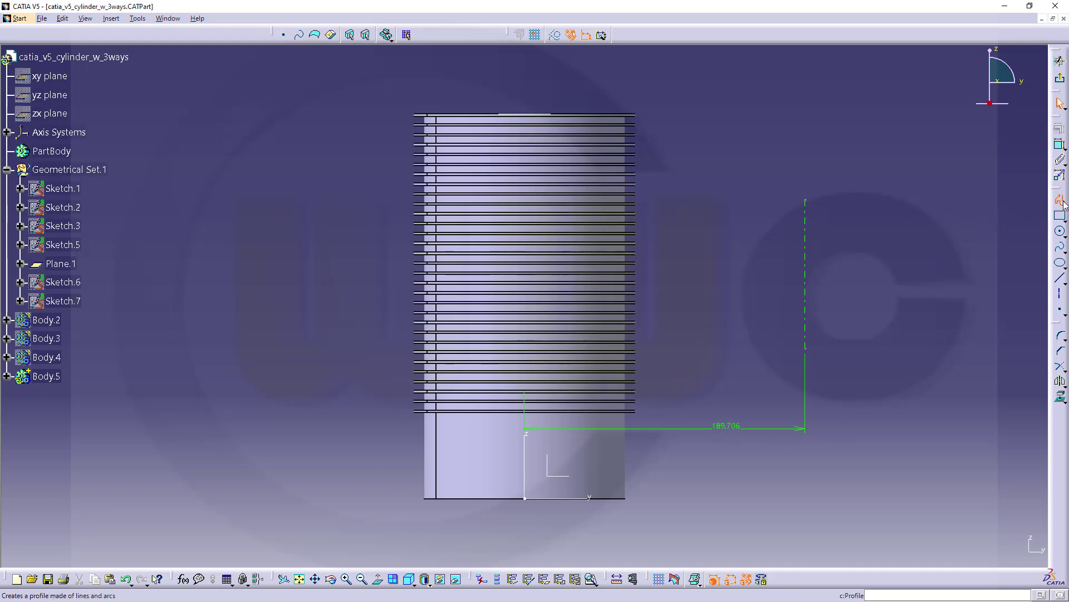
left_click(805, 199)
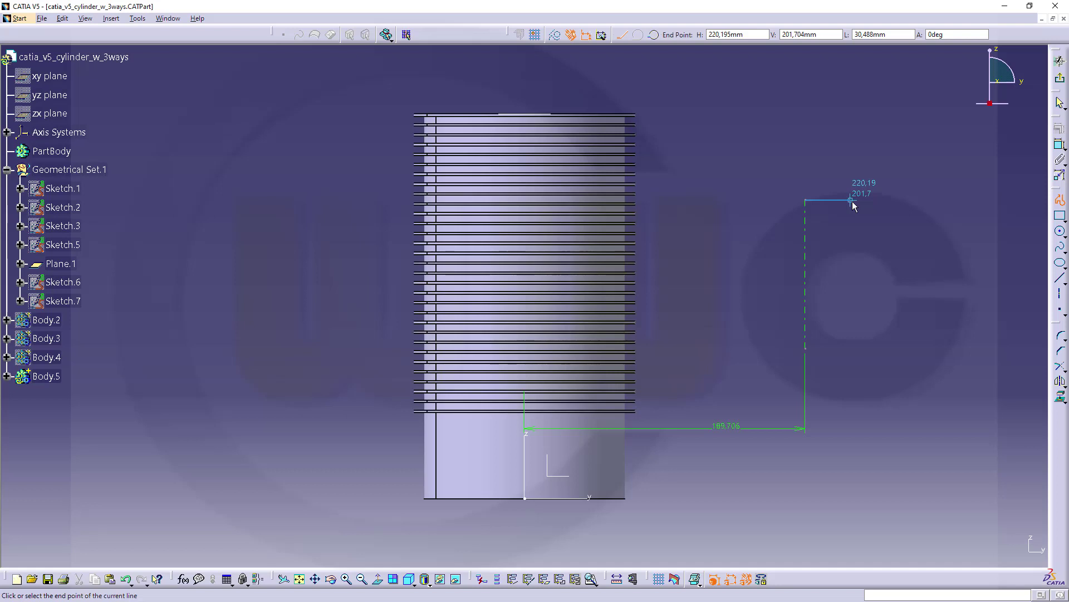
left_click(852, 201)
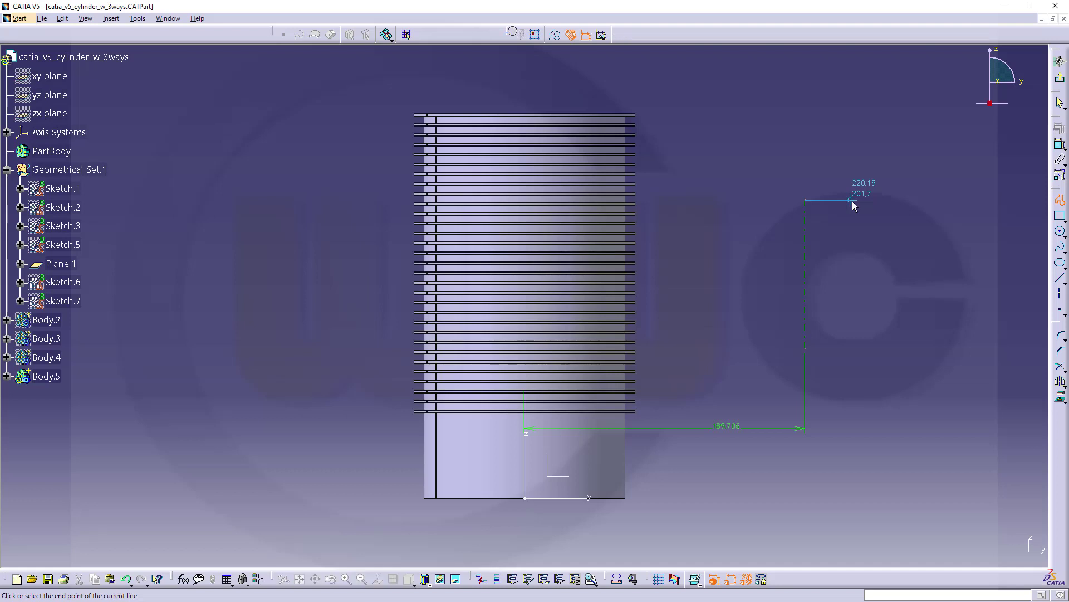
left_click(850, 389)
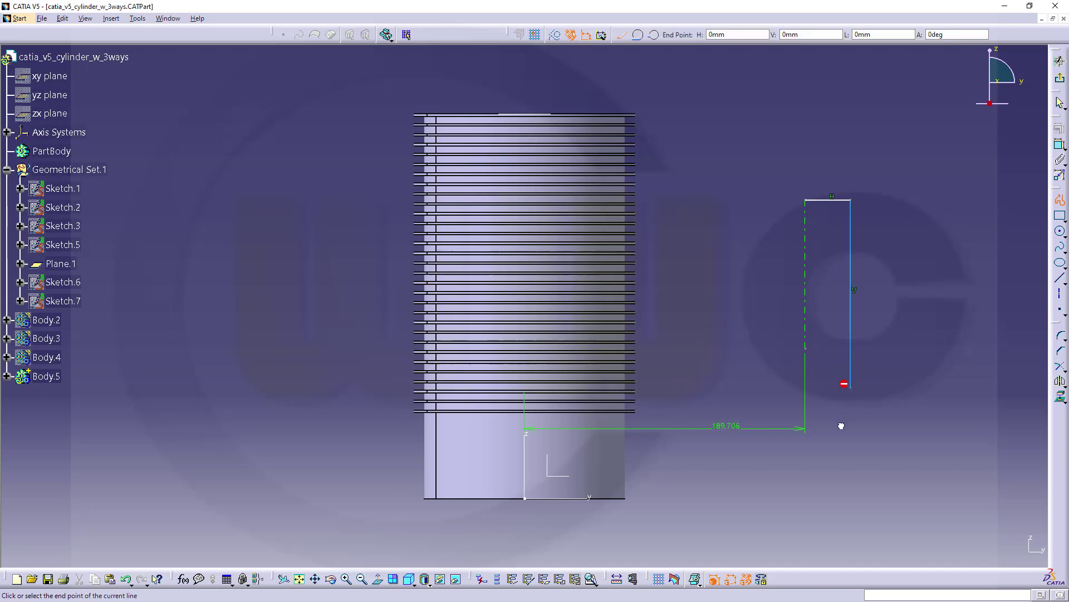
left_click_drag(841, 426, 820, 430)
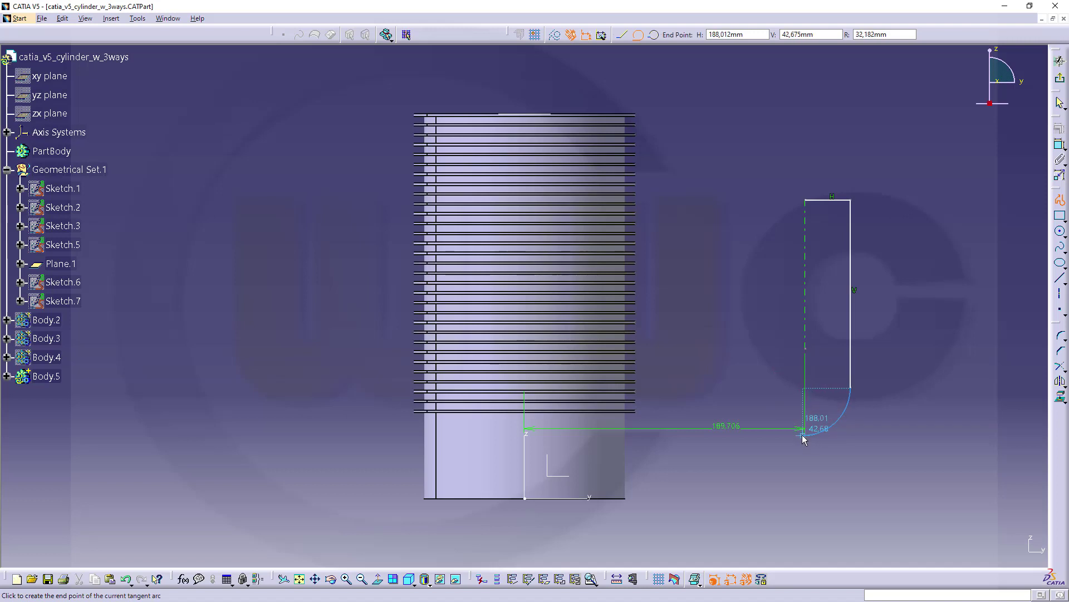
left_click(805, 433)
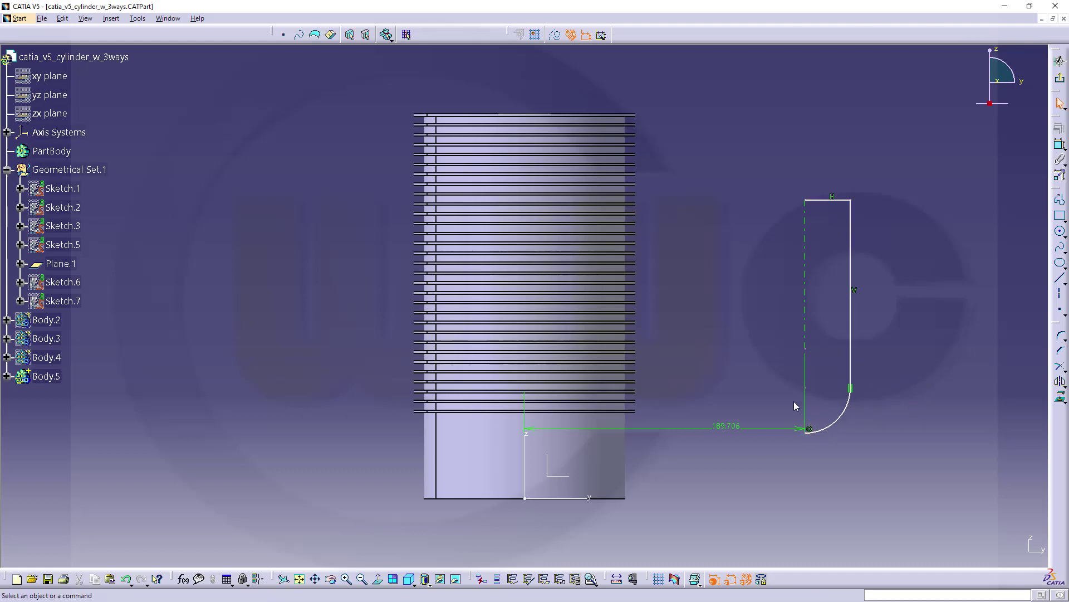
Make the arc's free end coincident with the lower endpoint of the sketch axis line
left_click(1061, 146)
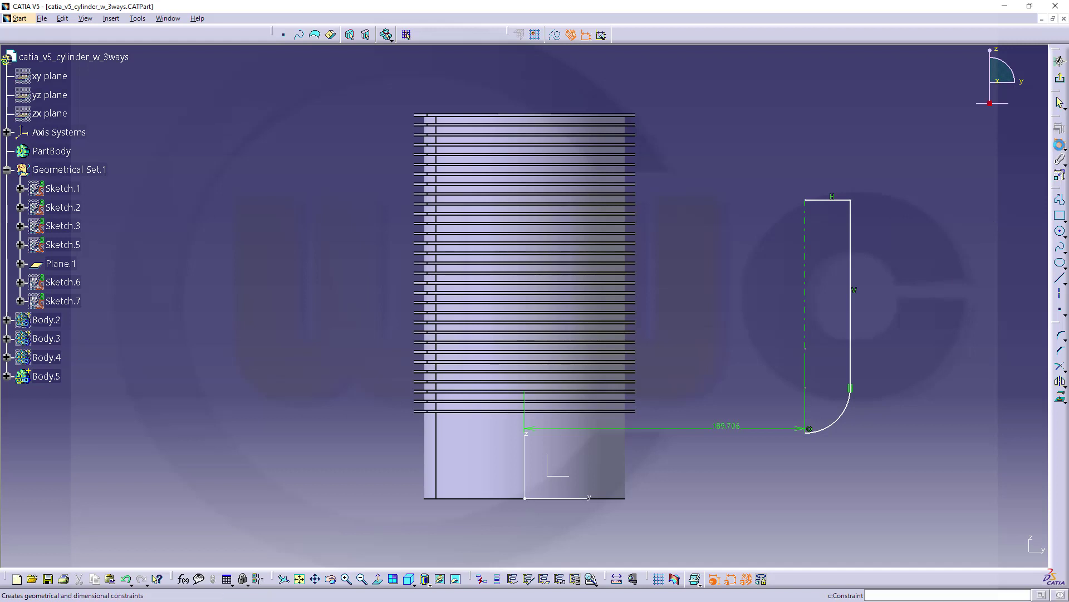
left_click(808, 352)
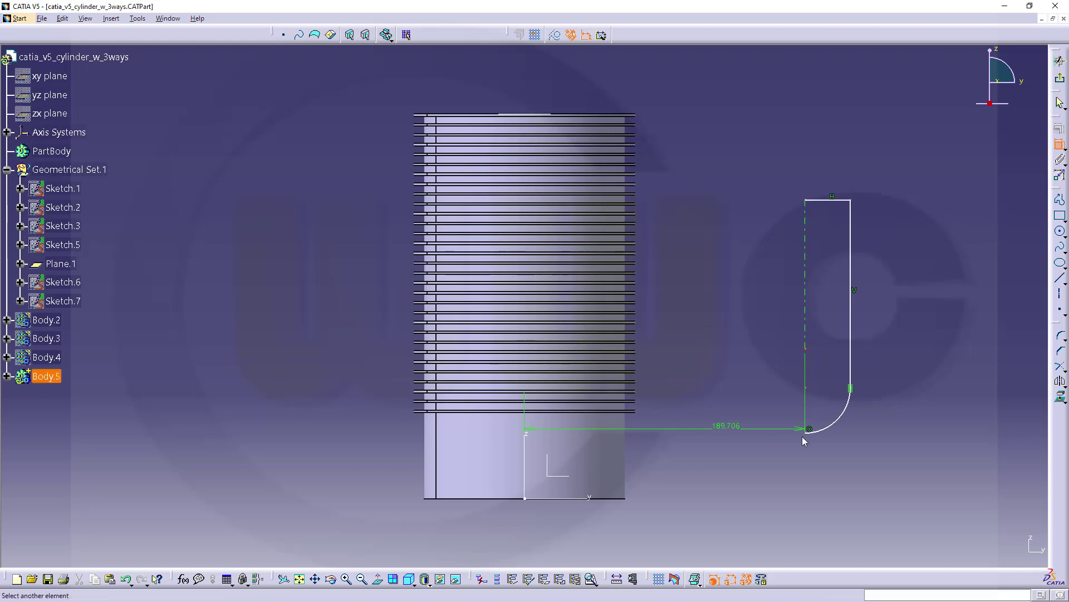
left_click(803, 435)
right_click(799, 446)
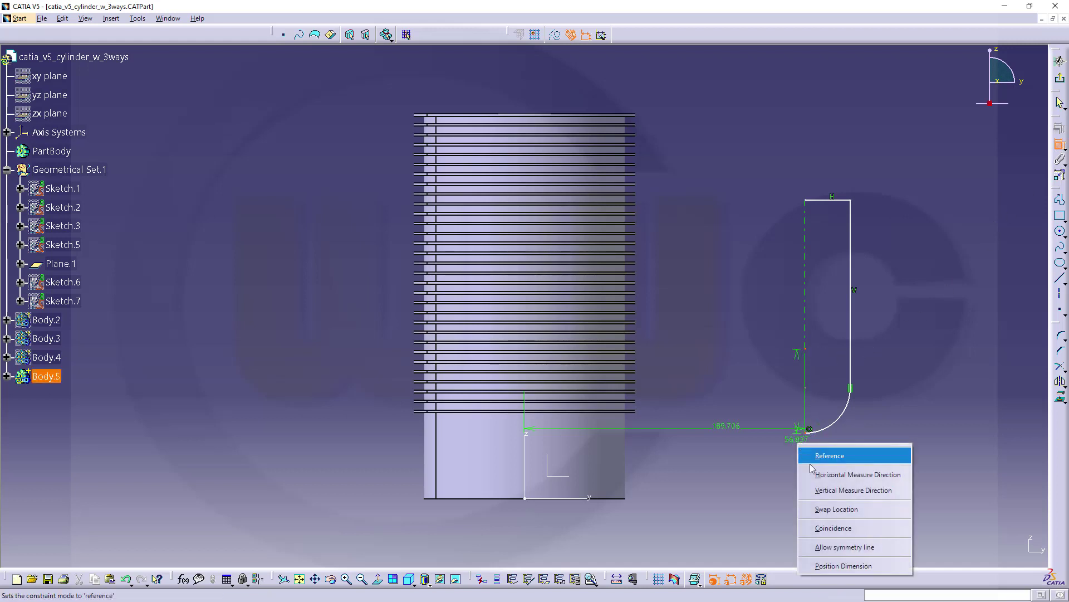
left_click(825, 526)
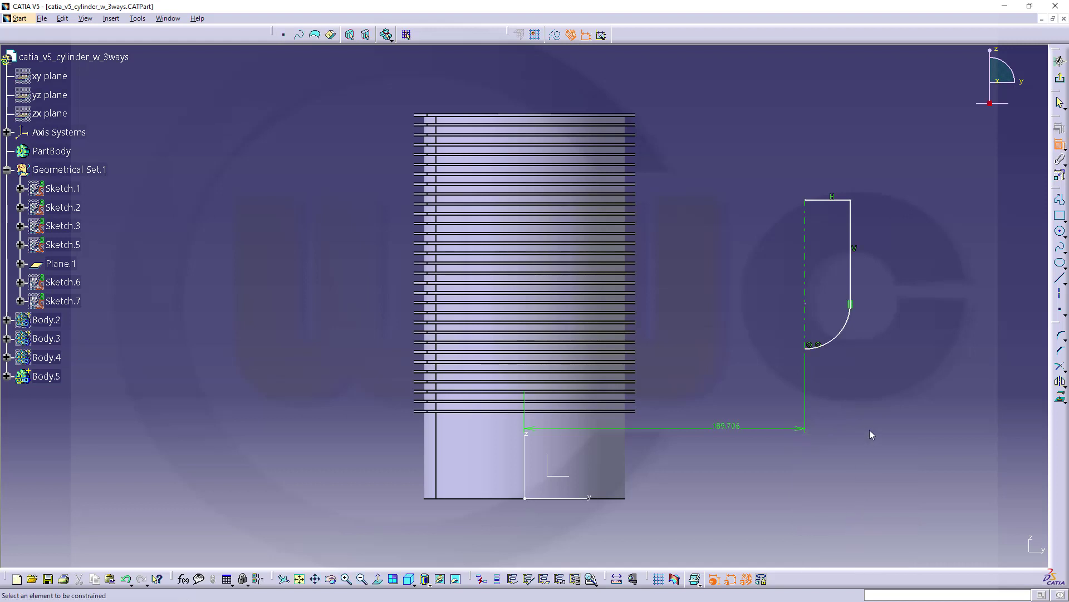
Dimension the arc at the profile's lower end with a radius of 7 mm
left_click(836, 336)
left_click(857, 387)
double_click(859, 389)
type("7")
key("Return")
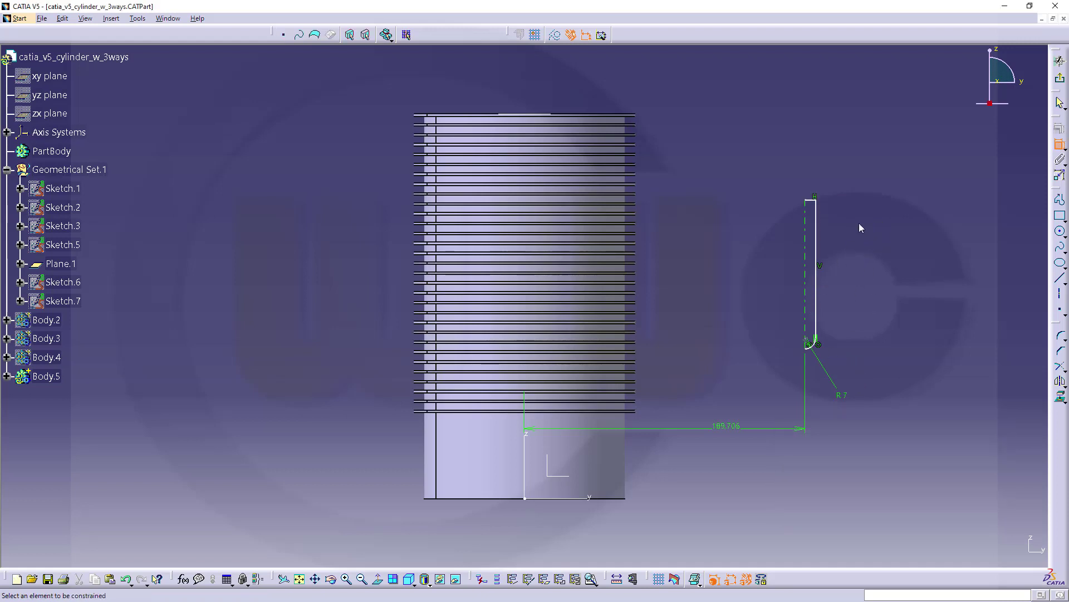
Dimension the profile's overall height from its upper line to the arc and set it to 47 mm
left_click(817, 200)
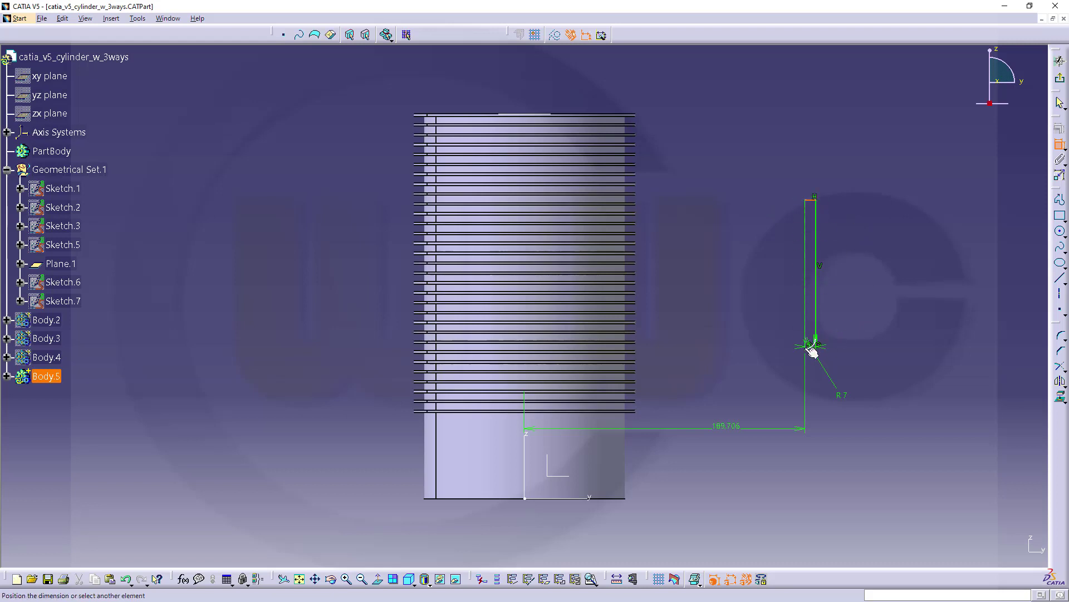
left_click(854, 290)
double_click(853, 290)
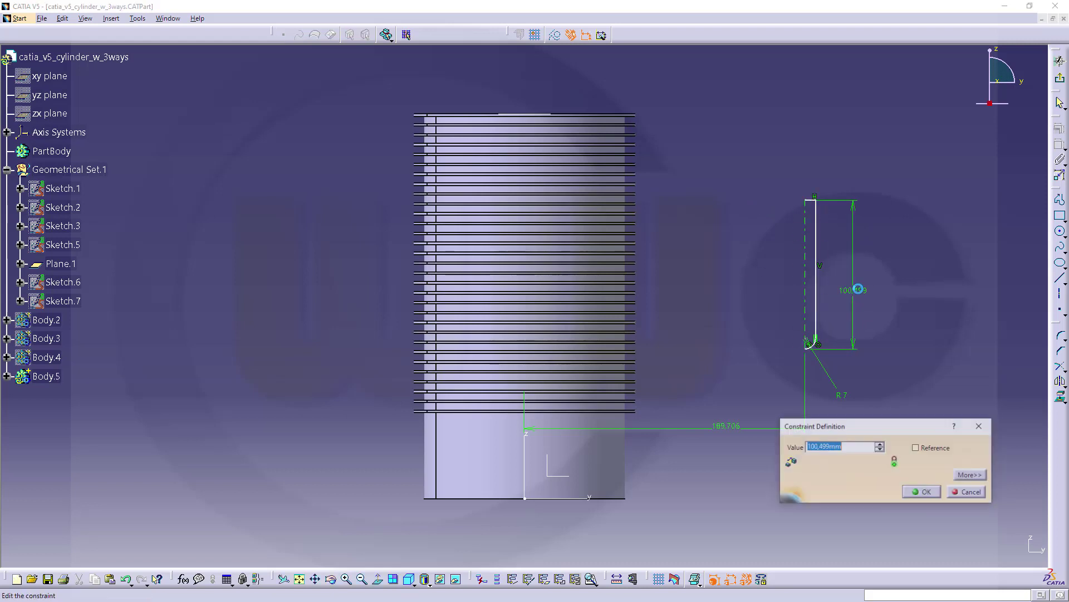
type("47")
key("Return")
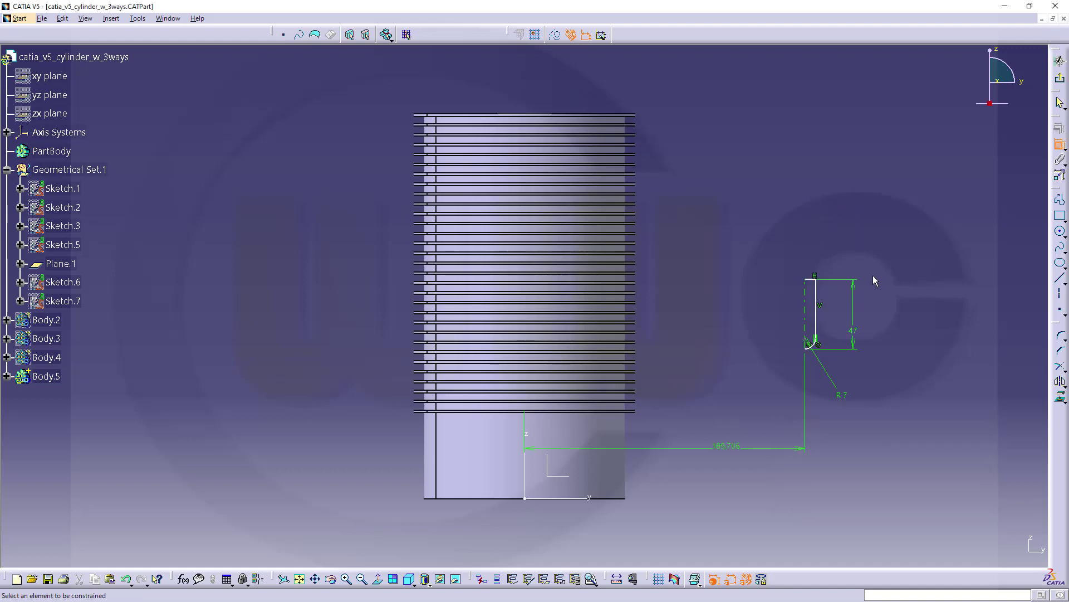
Make the profile's upper horizontal line coincident with Plane.1
left_click(808, 281)
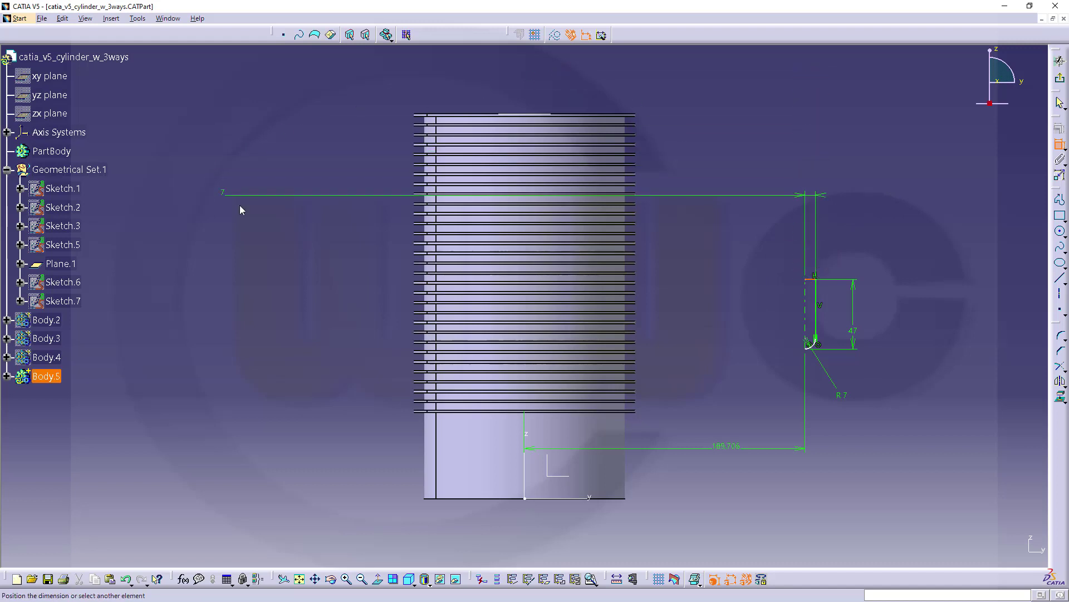
left_click(65, 264)
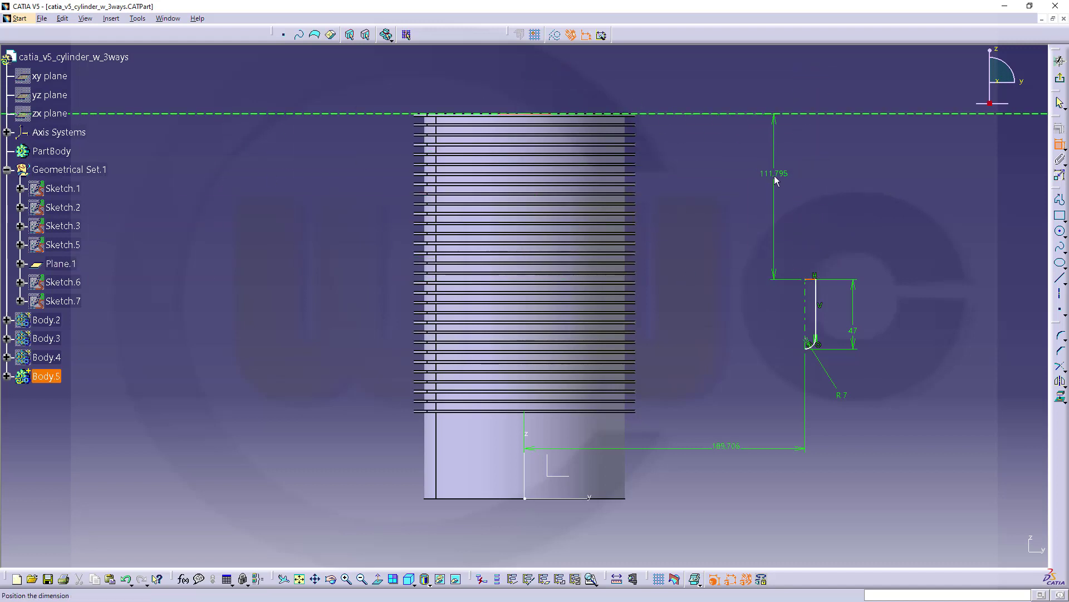
right_click(775, 176)
left_click(809, 275)
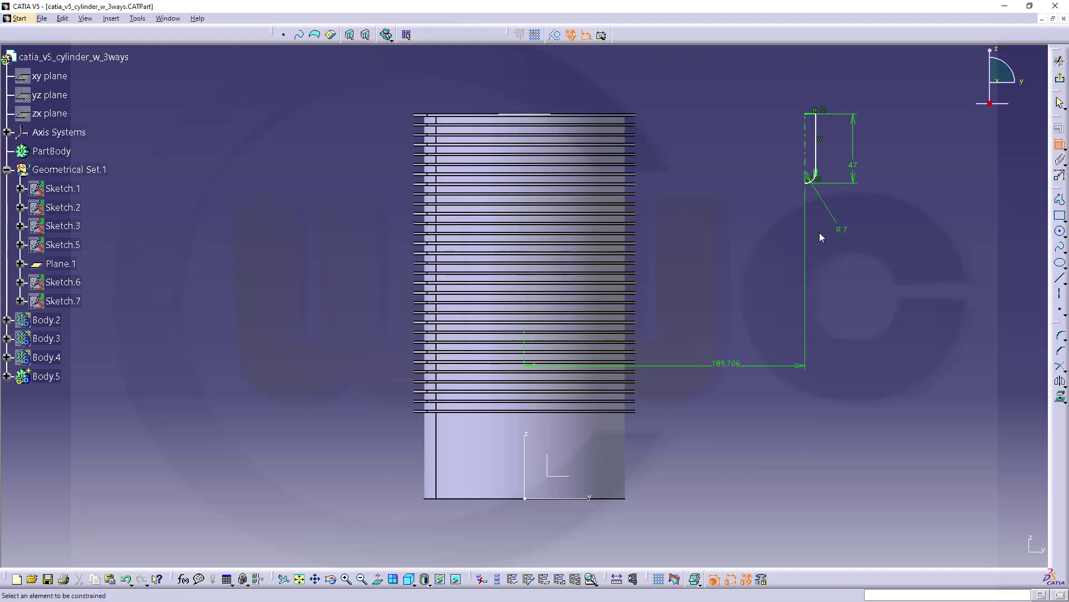
Add a diameter dimension between the sketch axis and the profile's vertical line
mouse_move(820, 232)
middle_mouse_down()
mouse_move(843, 222)
mouse_move(838, 200)
mouse_move(734, 226)
middle_mouse_up()
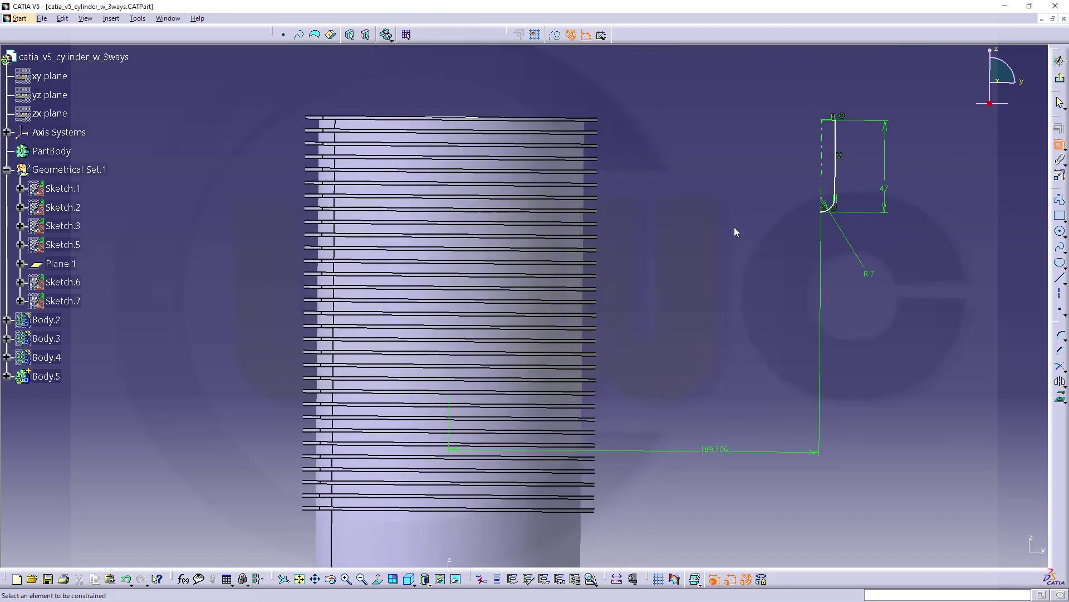
left_click(826, 155)
left_click(836, 148)
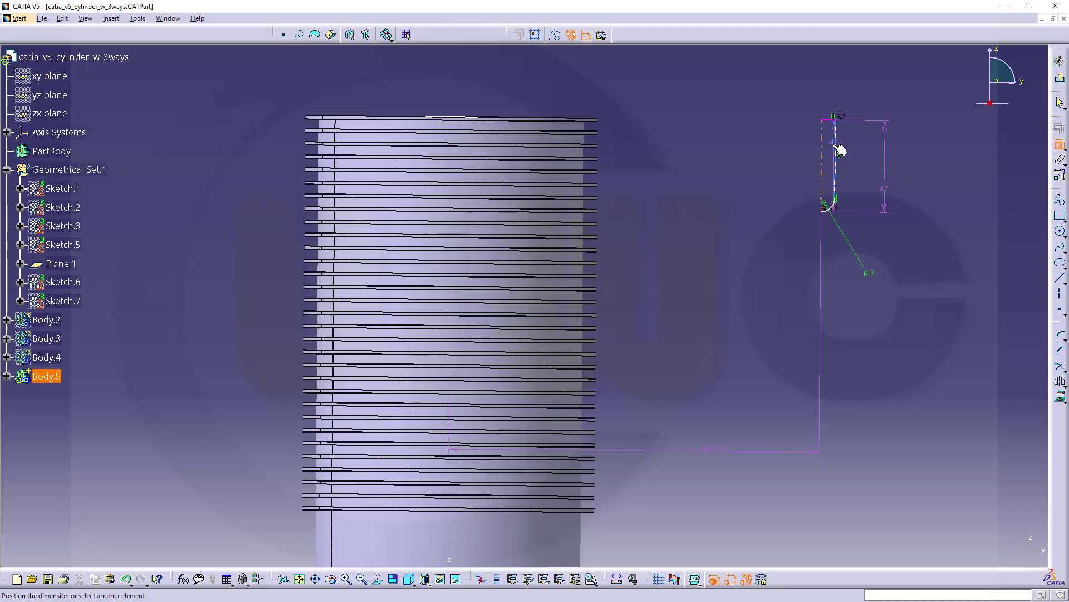
right_click(831, 77)
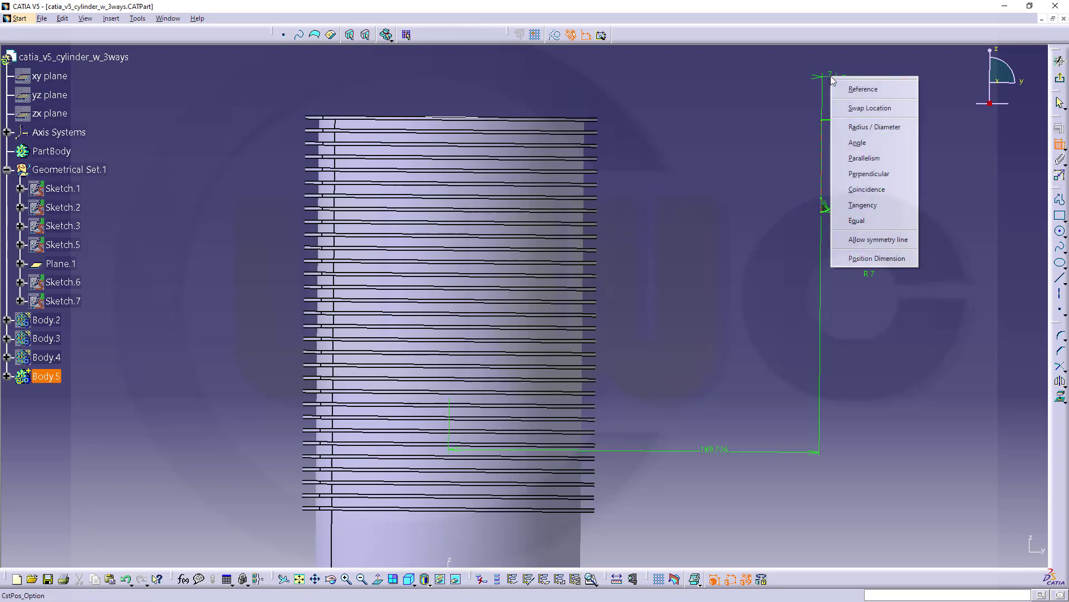
left_click(876, 128)
left_click(817, 105)
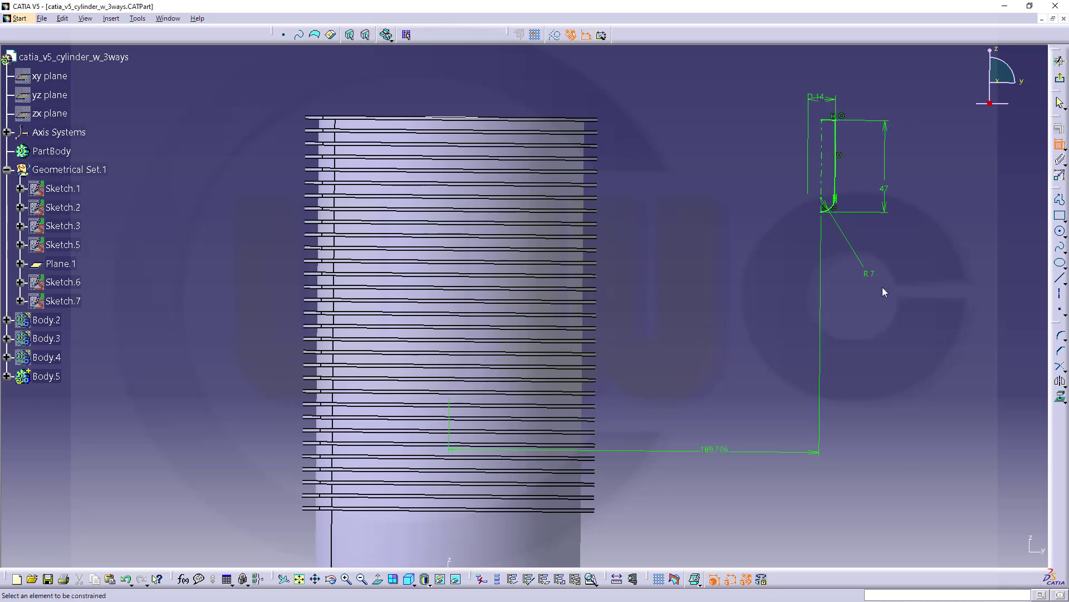
Set the distance from the z axis to the profile's axis line to 75 mm
double_click(714, 449)
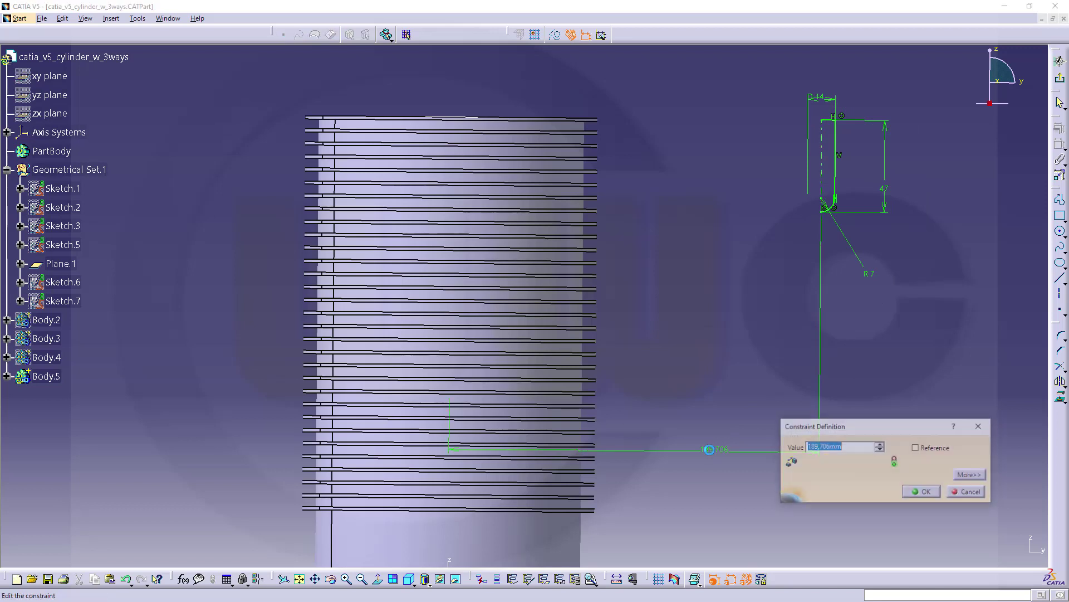
type("75")
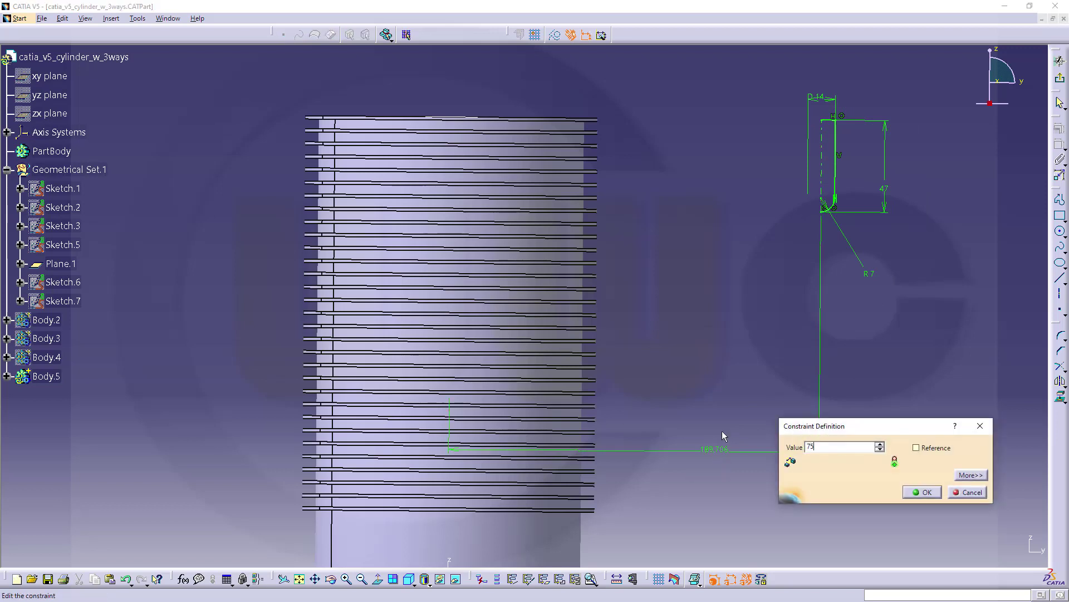
key("Return")
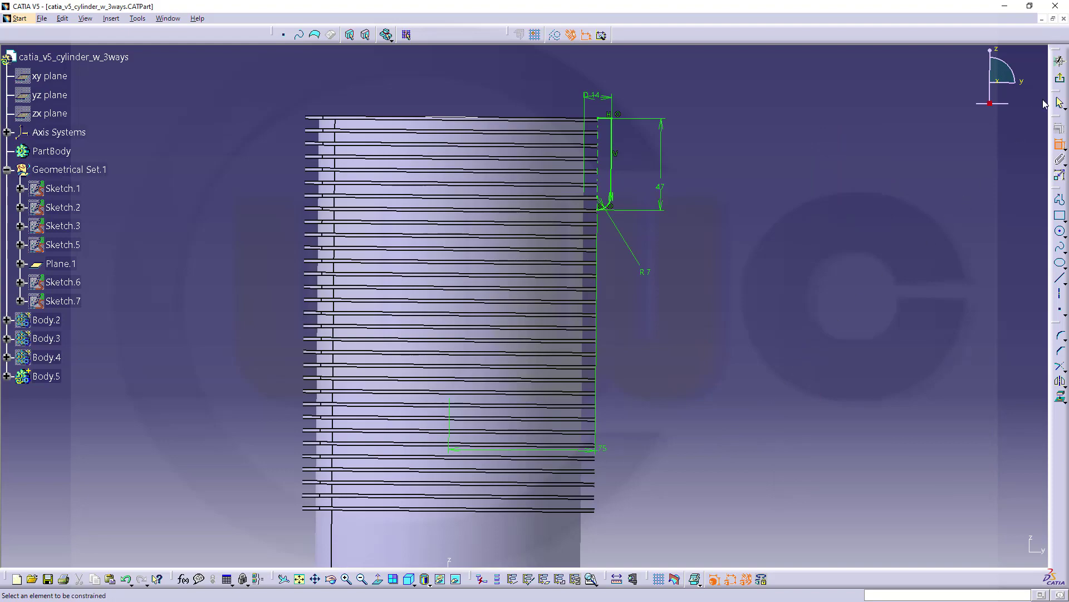
Exit the sketch and revolve the profile 360 degrees about its sketch axis as a shaft
left_click(1060, 78)
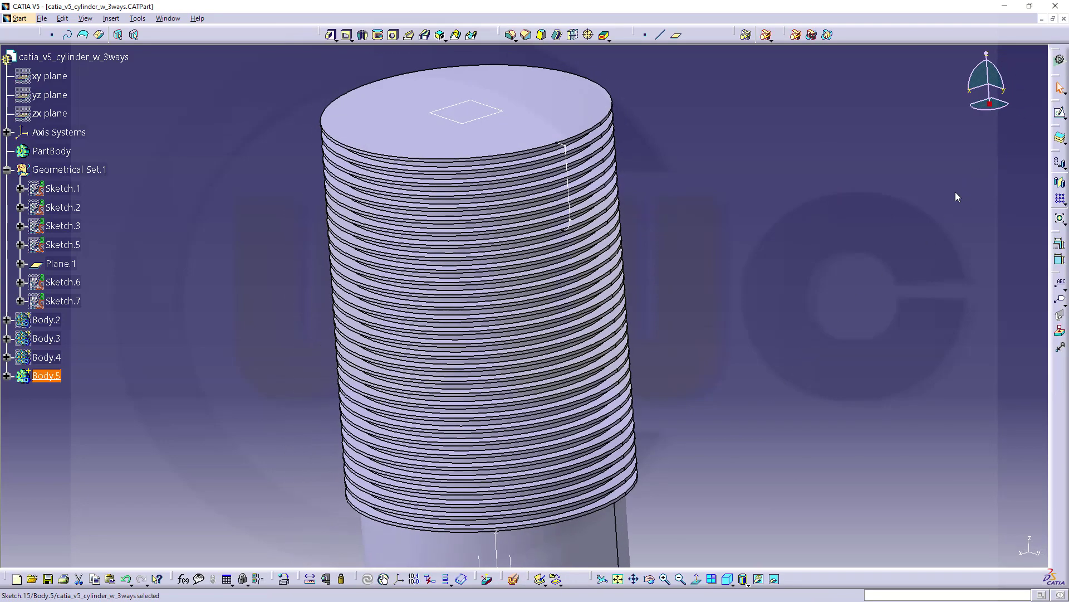
left_click(362, 34)
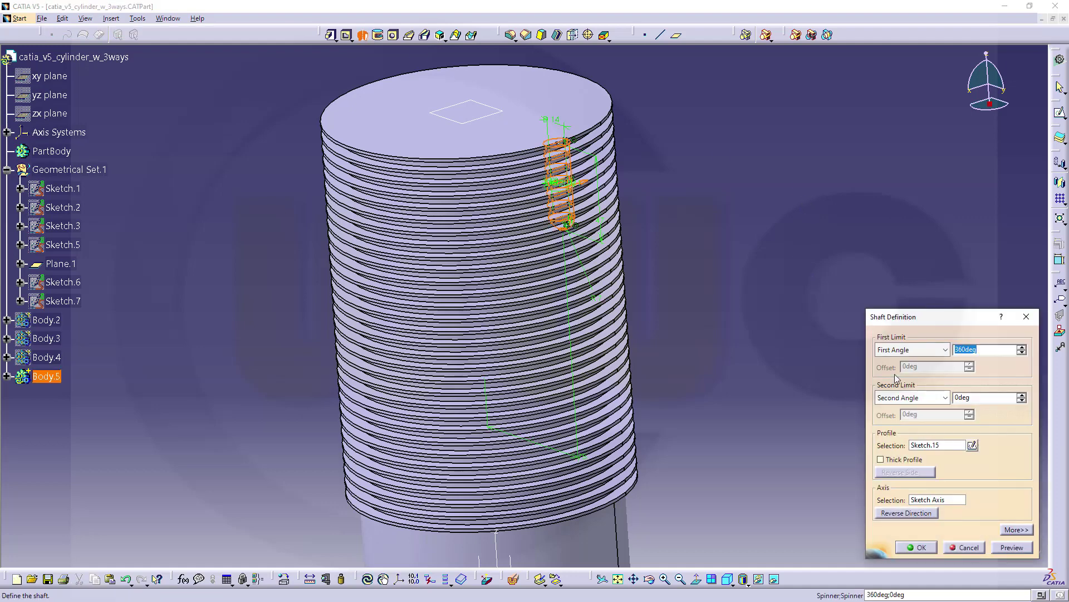
left_click(918, 547)
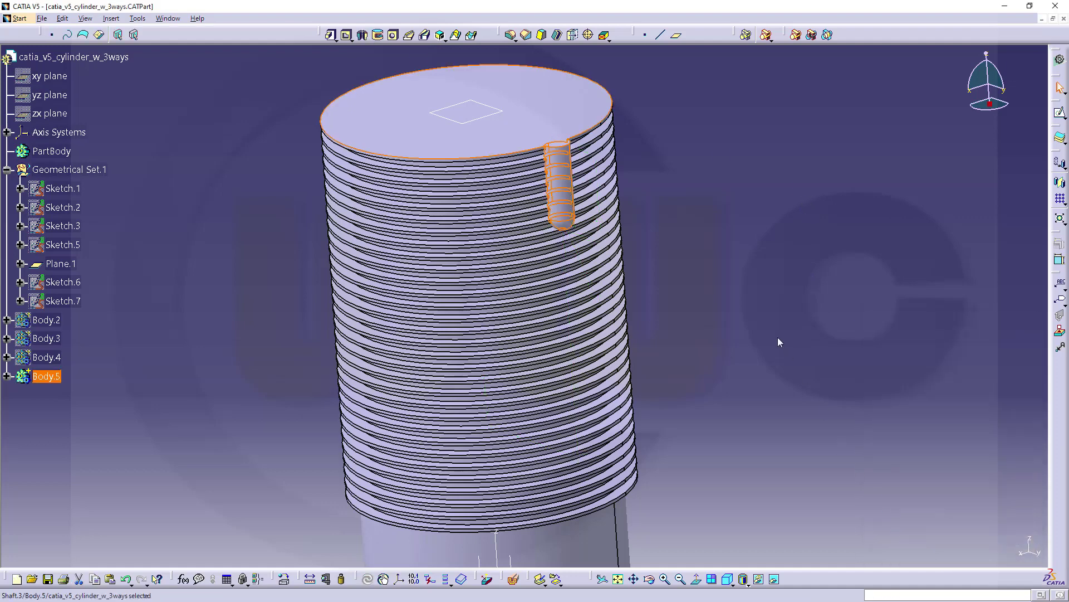
Repeat the round-ended boss Shaft.3 in a complete-crown circular pattern of 4 instances about the z axis of the absolute axis system
middle_click_drag(748, 313, 691, 334)
middle_click_drag(139, 206, 607, 369)
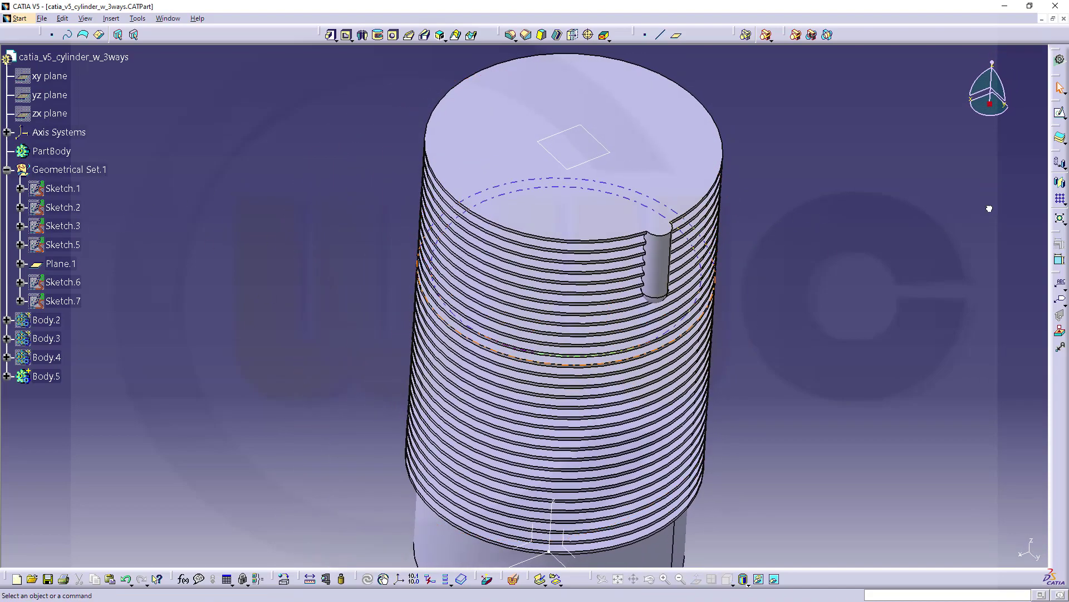
left_click(6, 375)
left_click(59, 488)
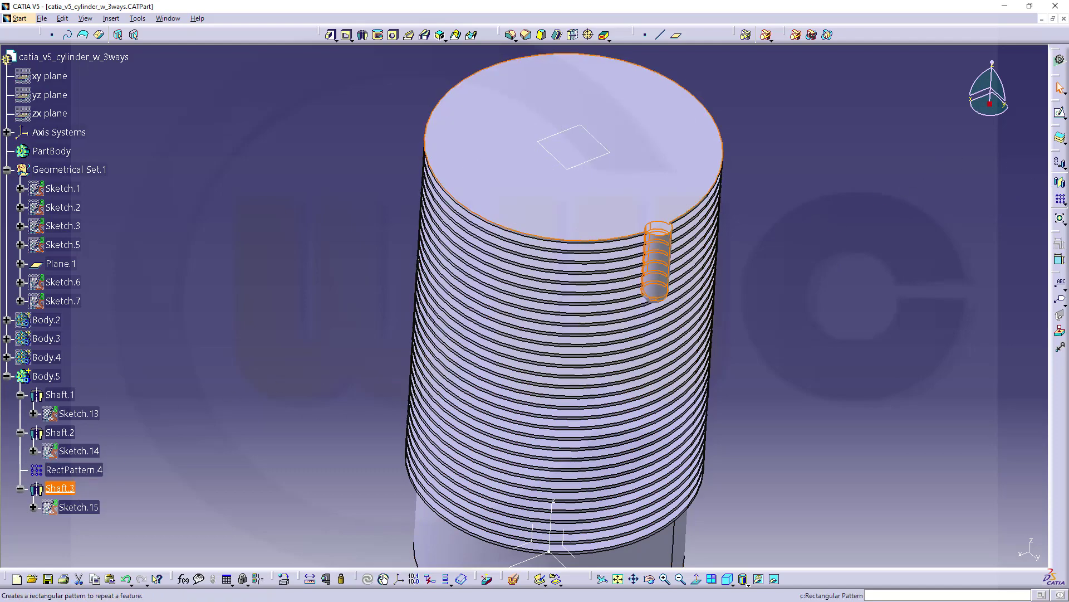
left_click(1064, 204)
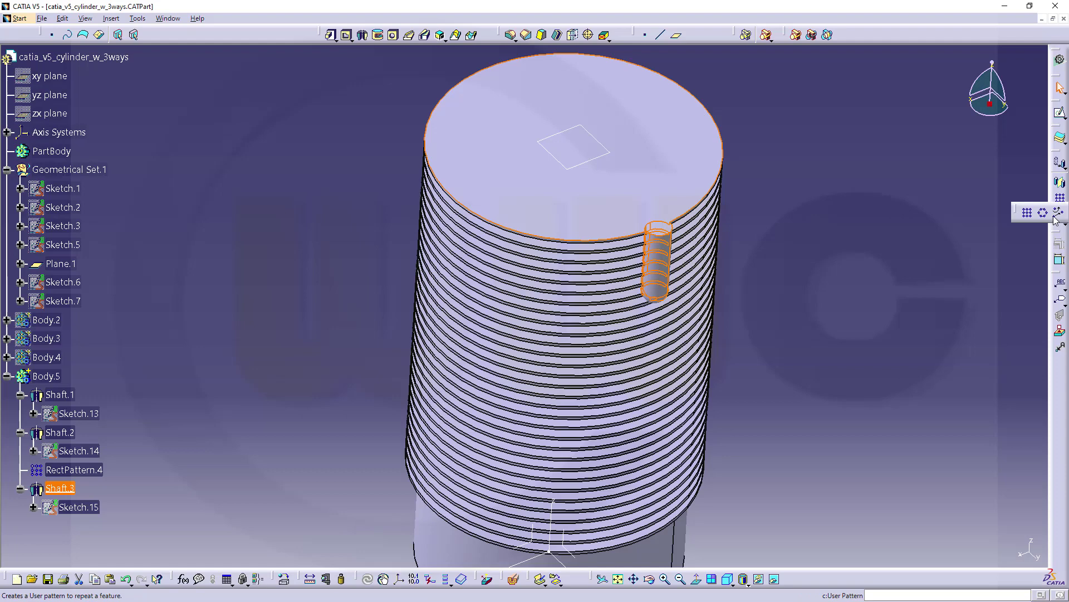
left_click(1042, 212)
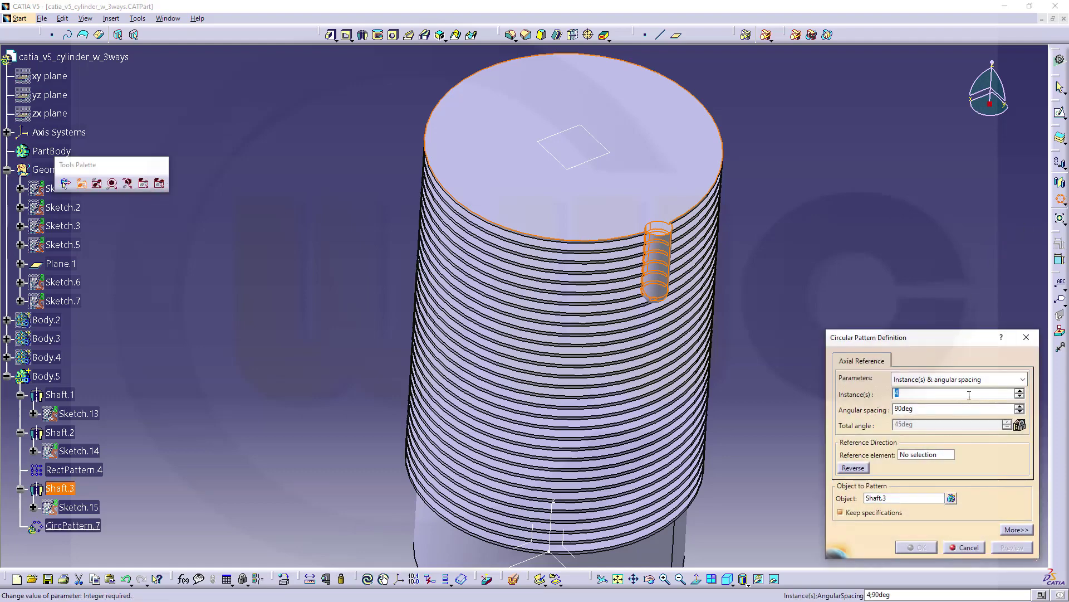
left_click(1024, 380)
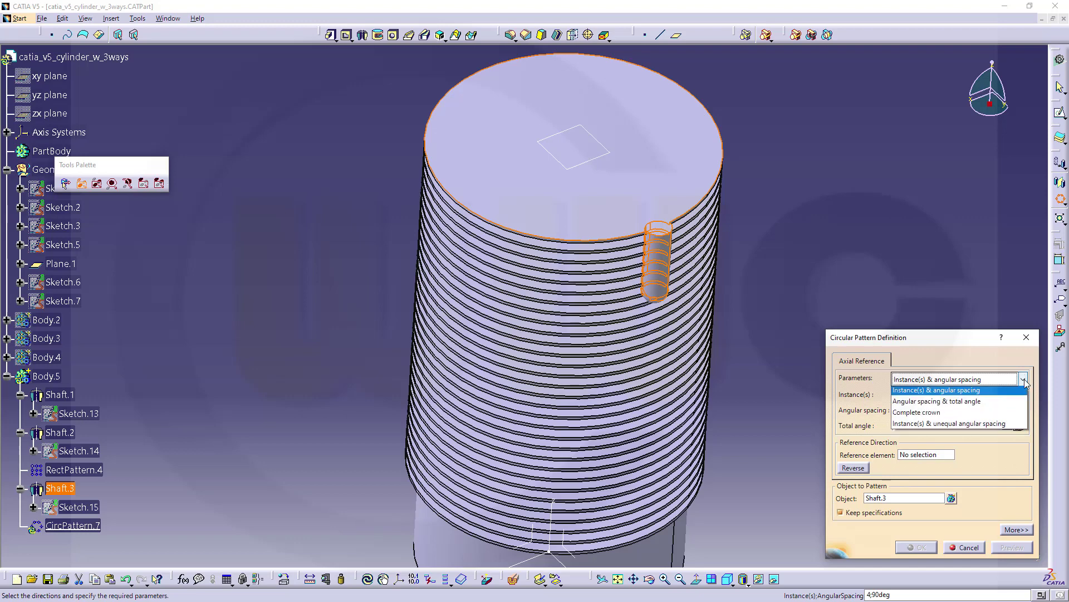
left_click(924, 413)
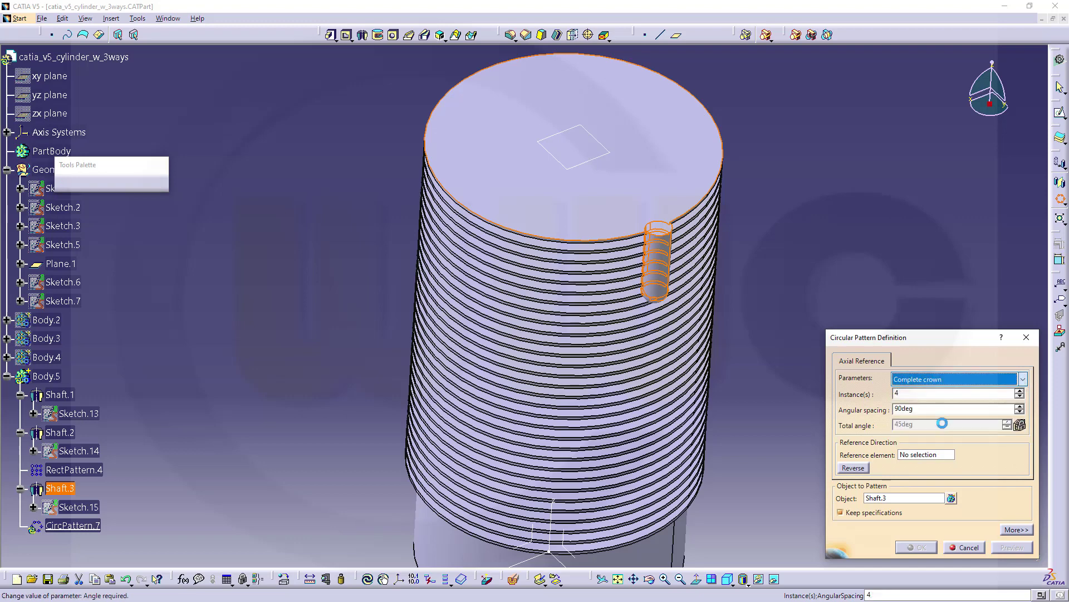
left_click(926, 455)
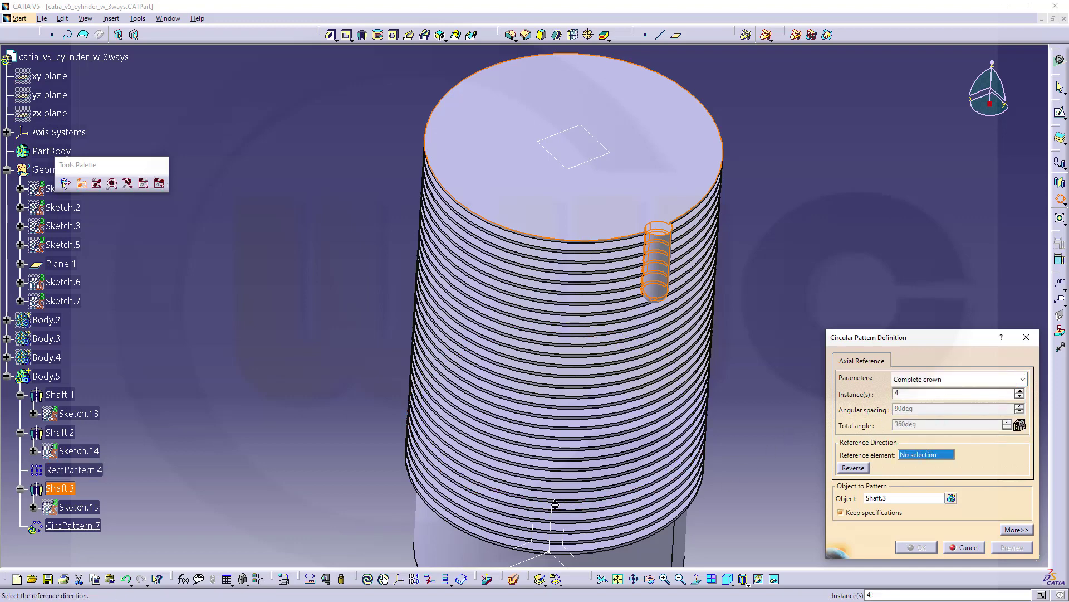
left_click(555, 504)
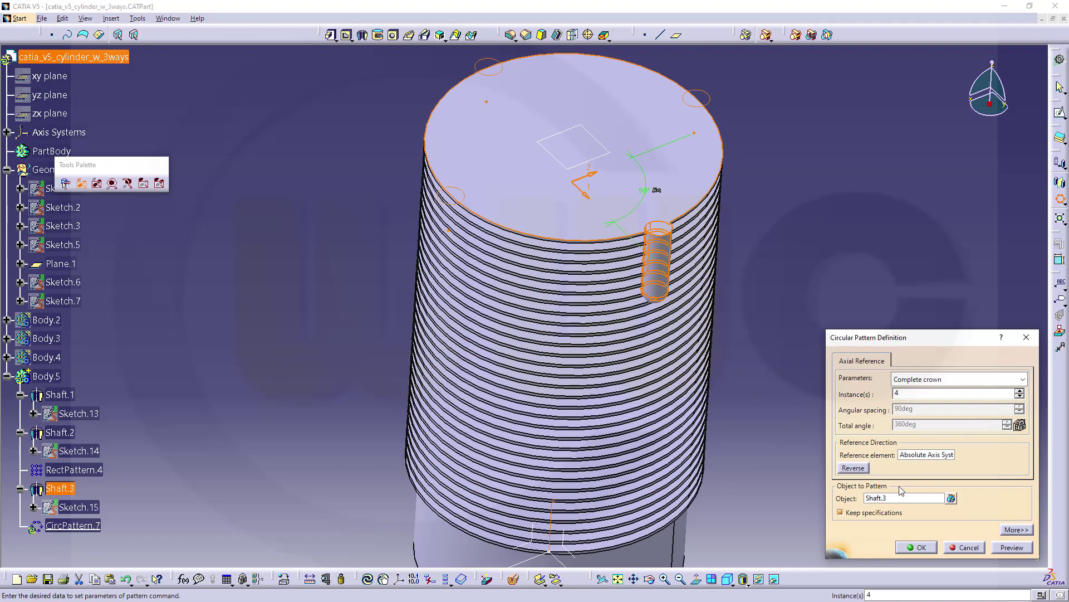
left_click(921, 547)
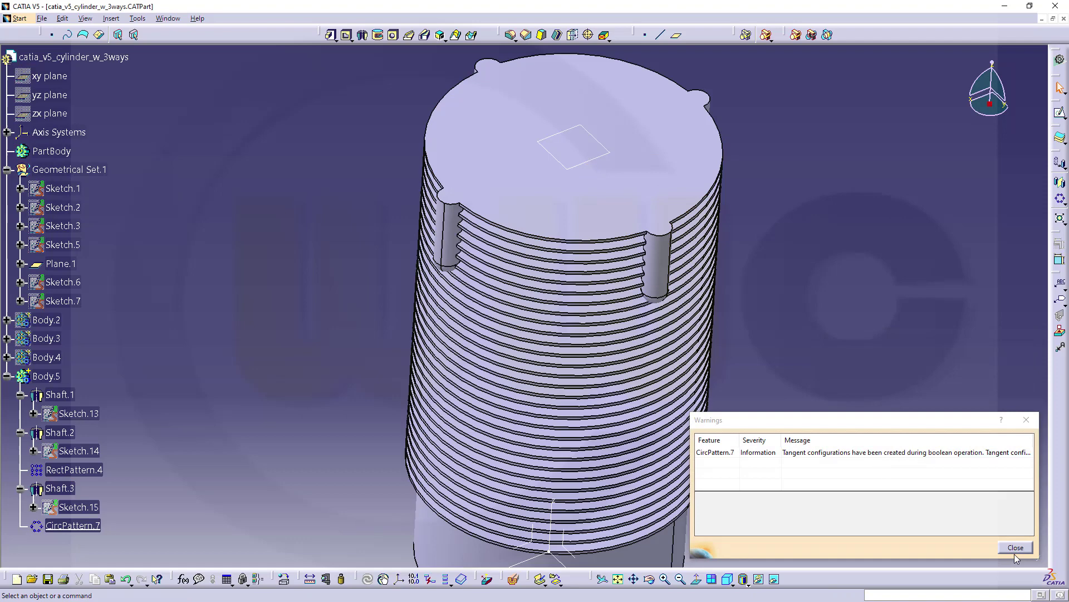
left_click(1015, 547)
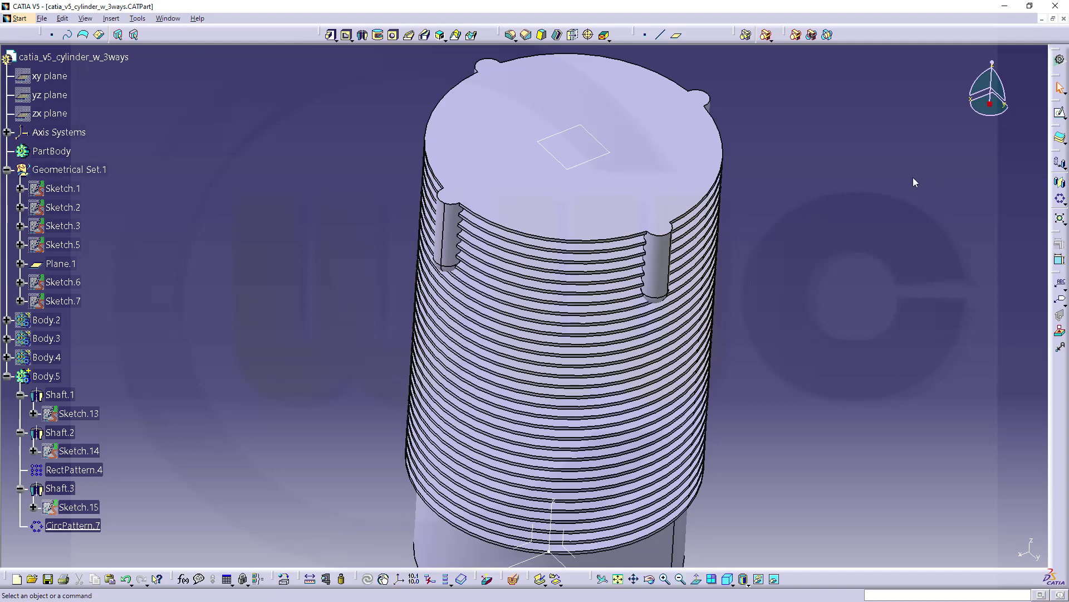
Place a hole on the cylinder's top face, concentric with its outer rim edge, and check its positioning sketch
middle_click_drag(885, 178, 511, 180)
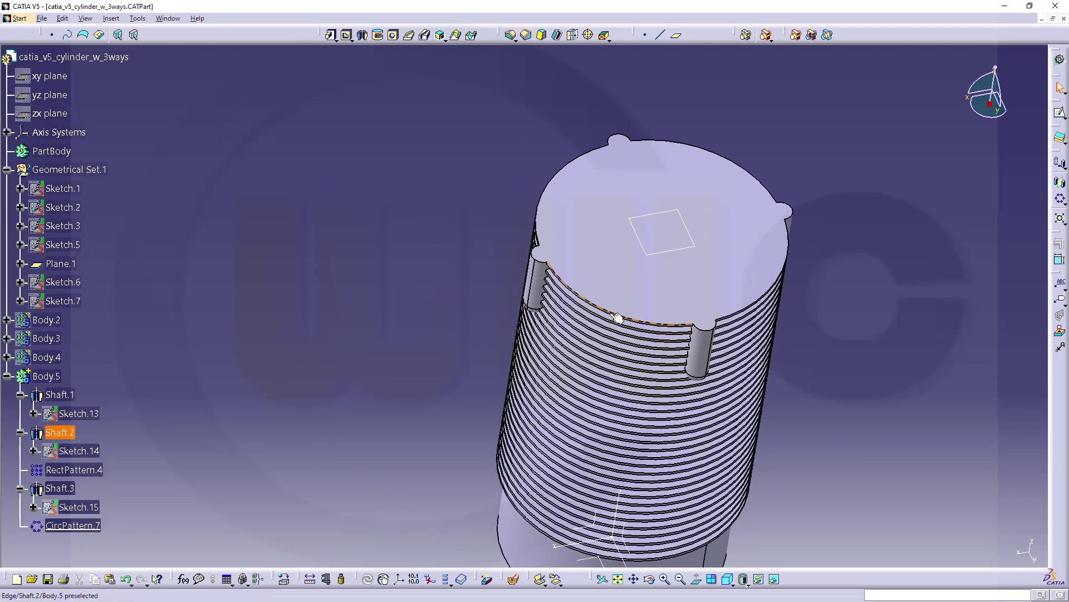
middle_click_drag(617, 319, 644, 238)
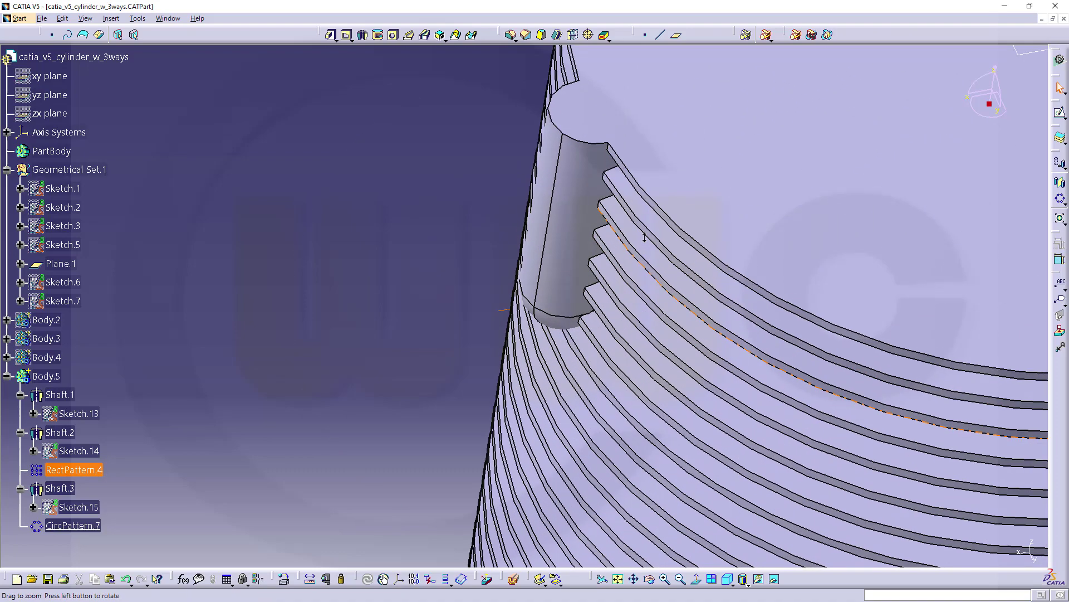
left_click(698, 239)
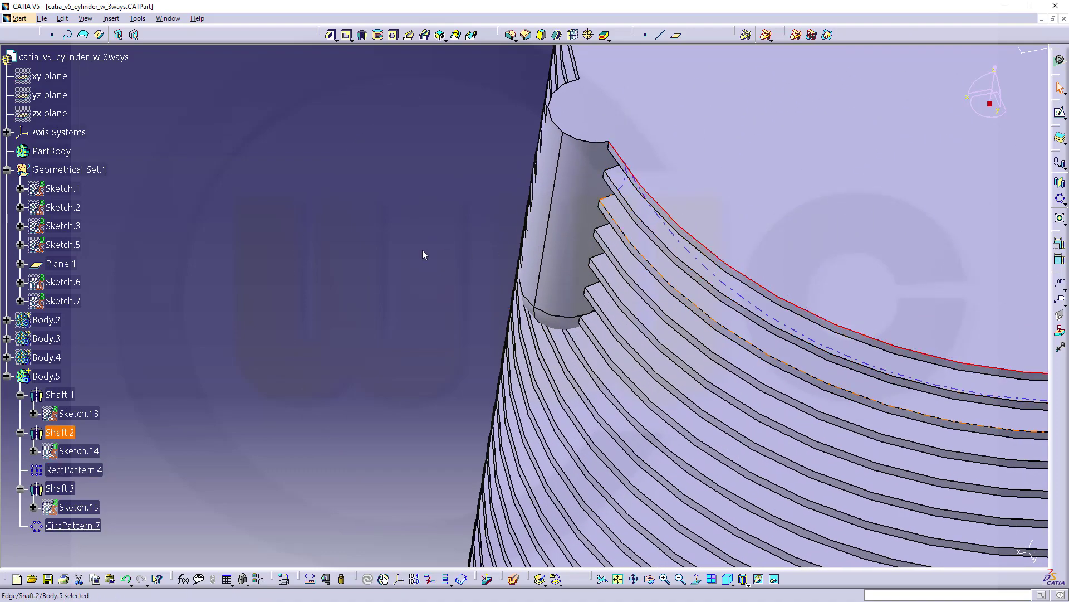
left_click(393, 35)
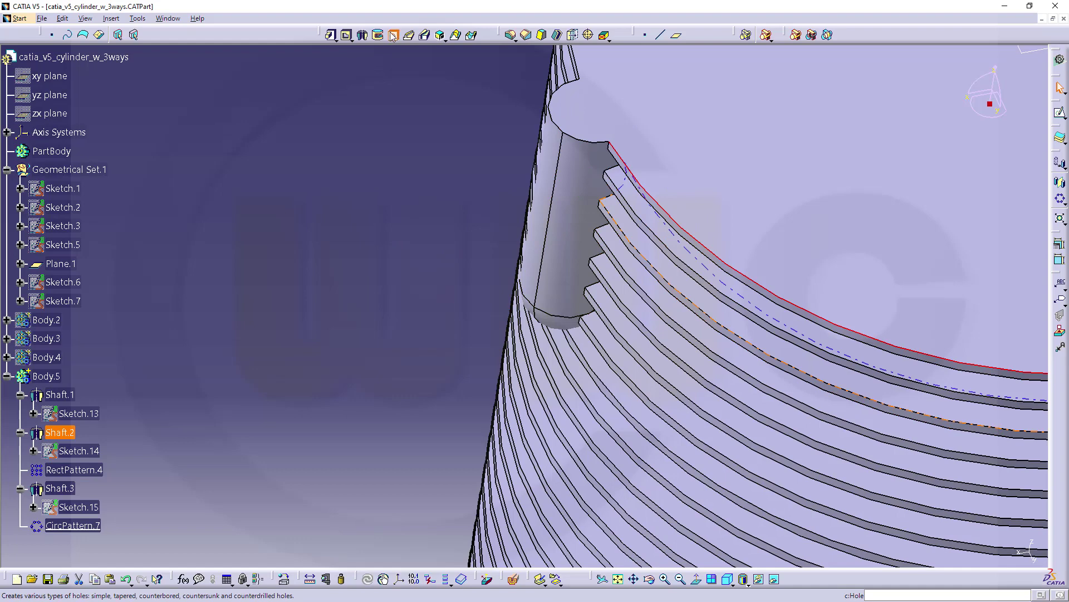
left_click(906, 169)
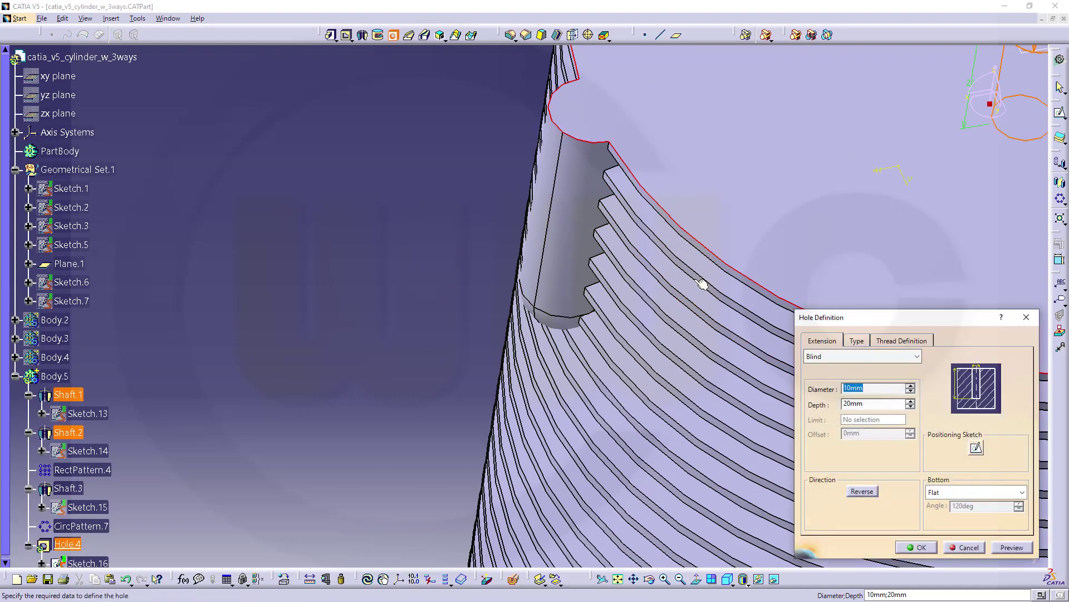
middle_click_drag(704, 286, 393, 333)
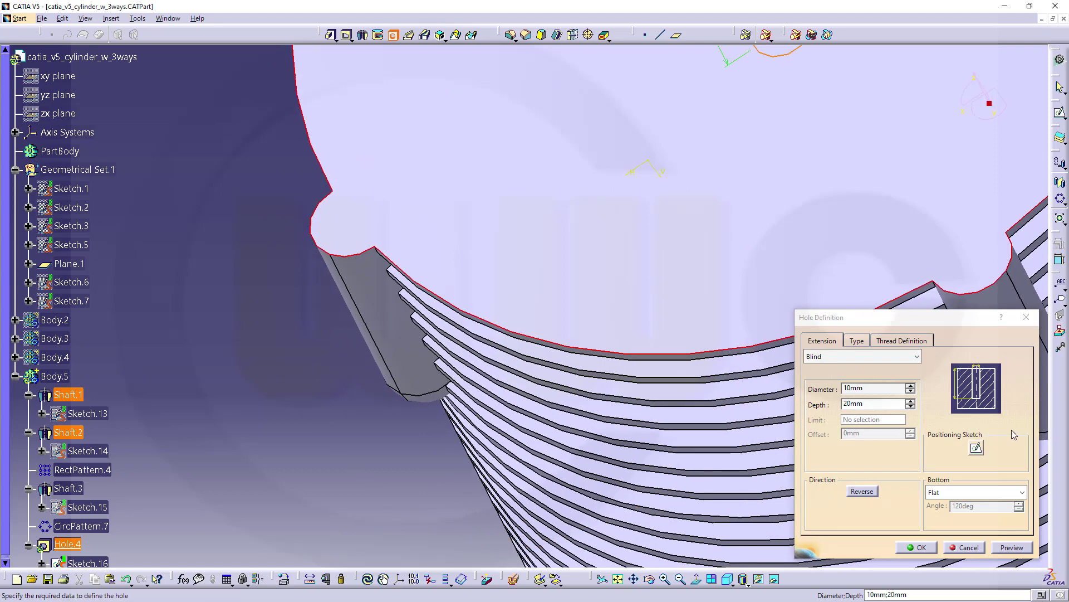
left_click(978, 448)
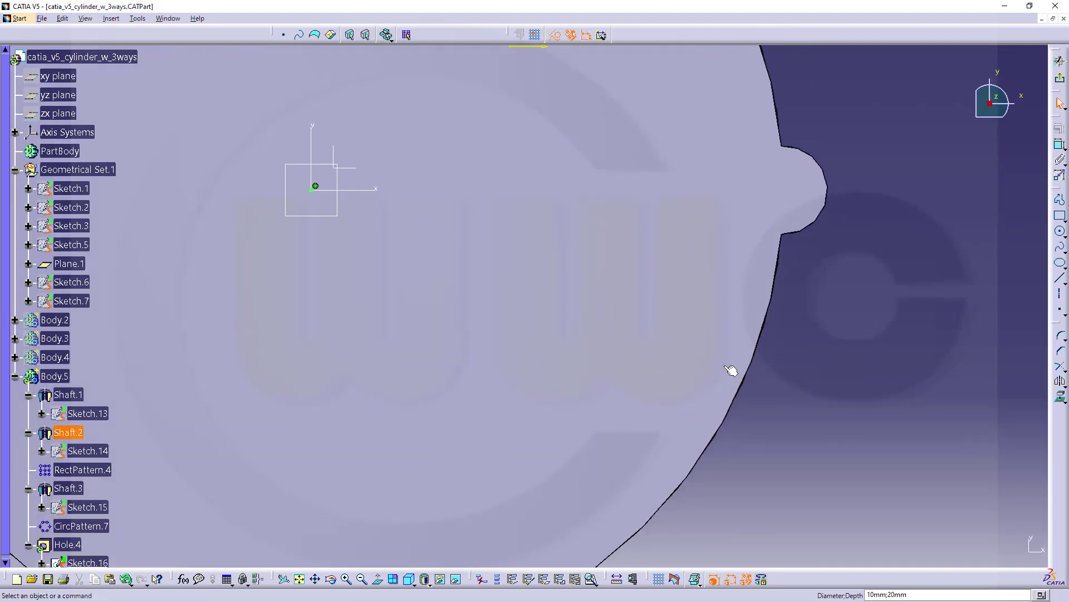
left_click(1060, 79)
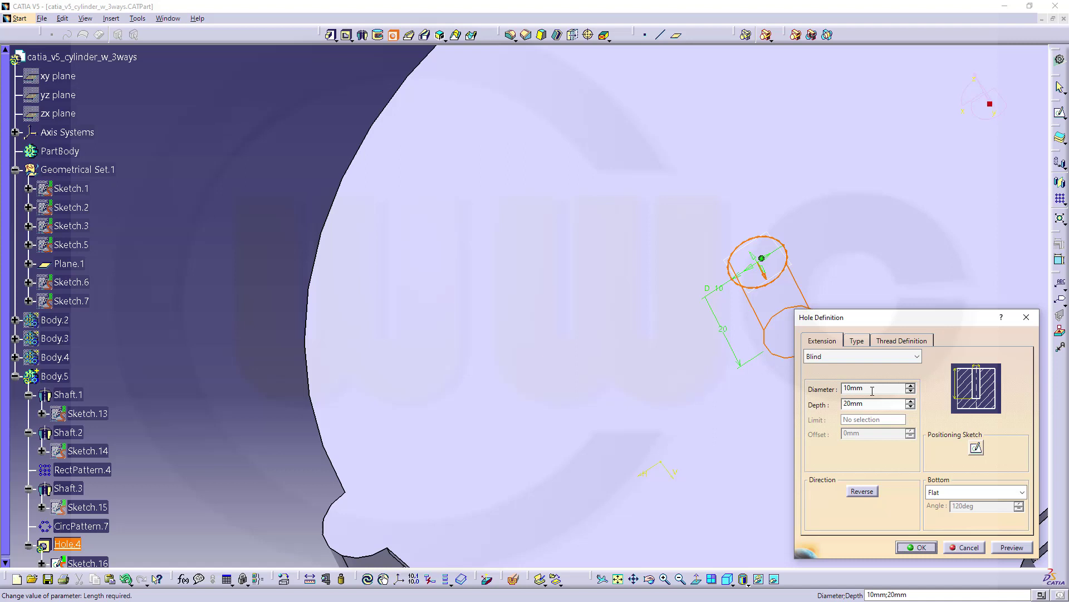
Set the central hole's diameter to 126 mm and its extension to Up To Last, and create it
left_click_drag(872, 390, 822, 390)
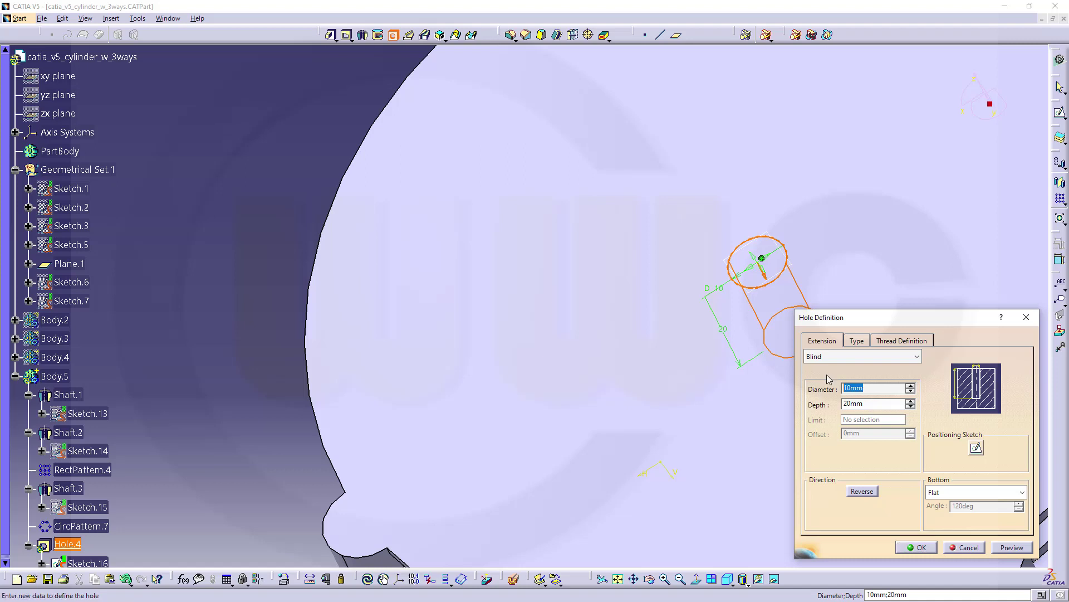
type("1")
left_click(916, 357)
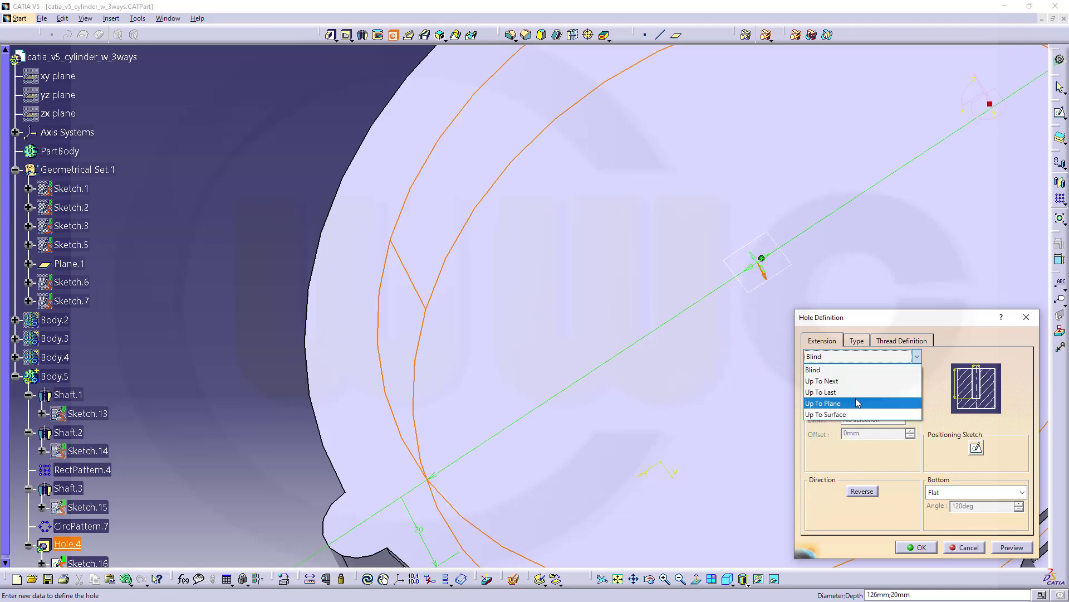
left_click(836, 391)
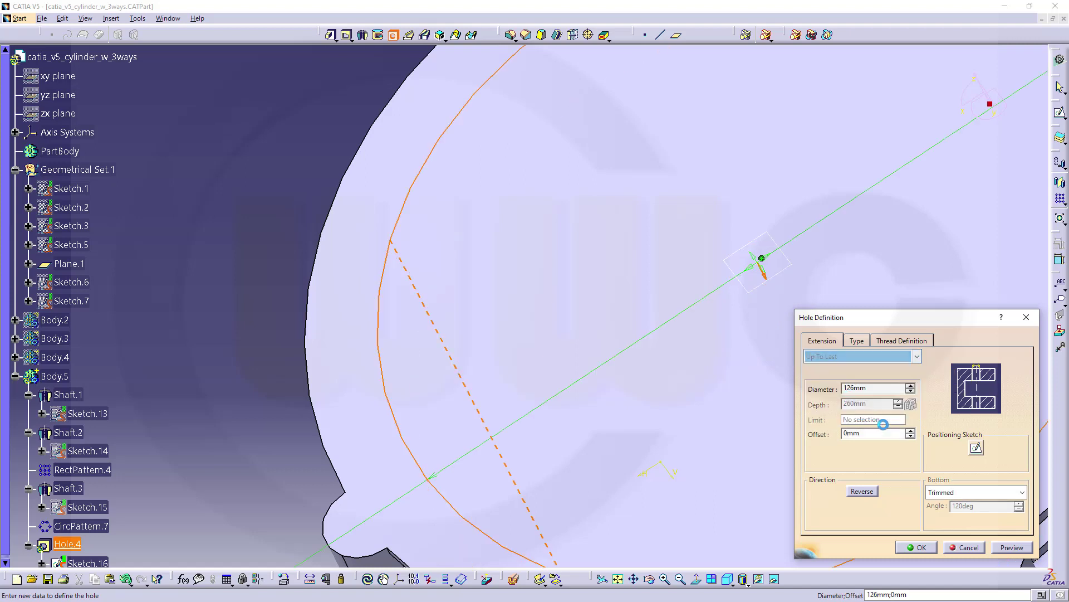
left_click(916, 547)
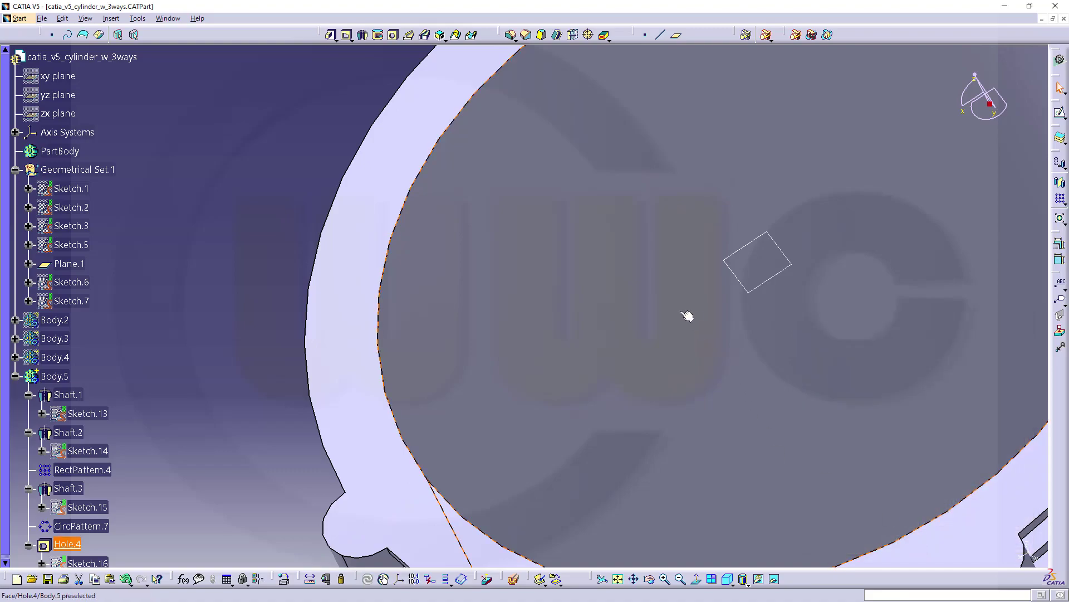
Unhide Sketch.3 from the hidden objects space and return to the visible space
middle_click_drag(687, 316, 713, 339)
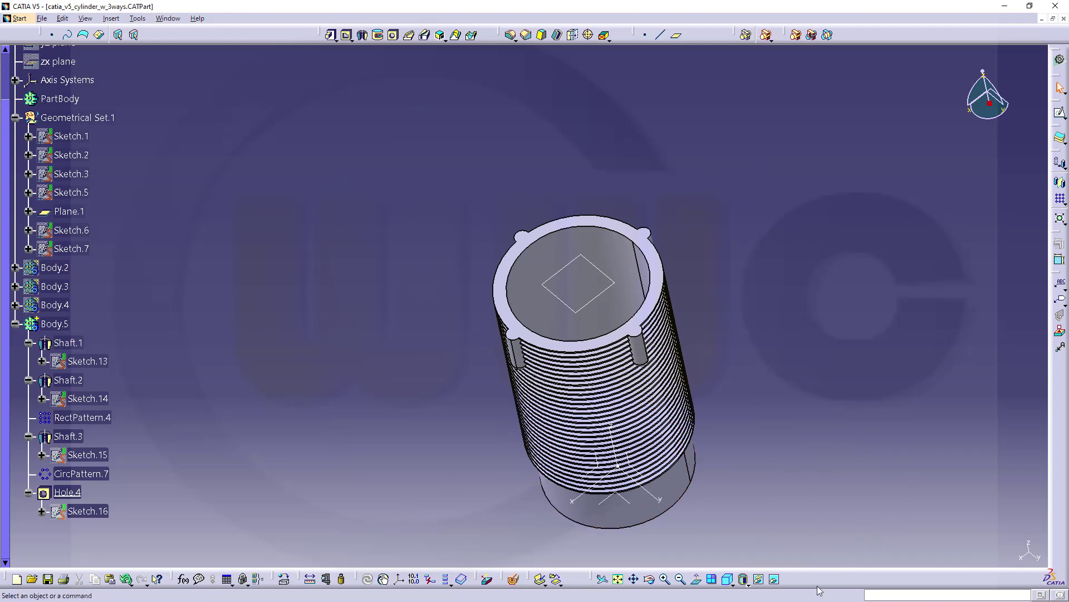
left_click(774, 579)
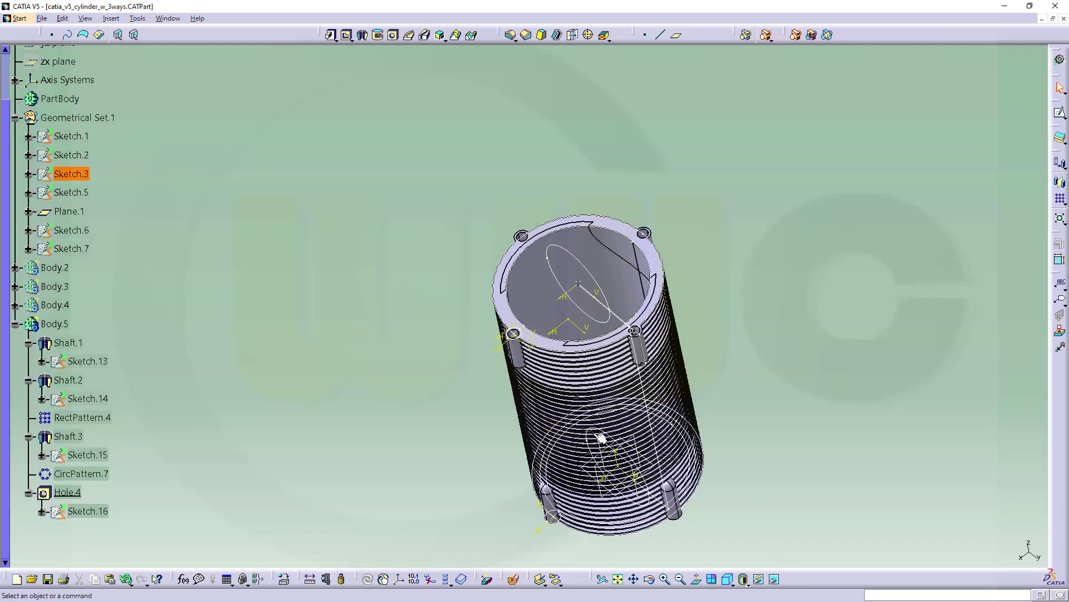
left_click(612, 440)
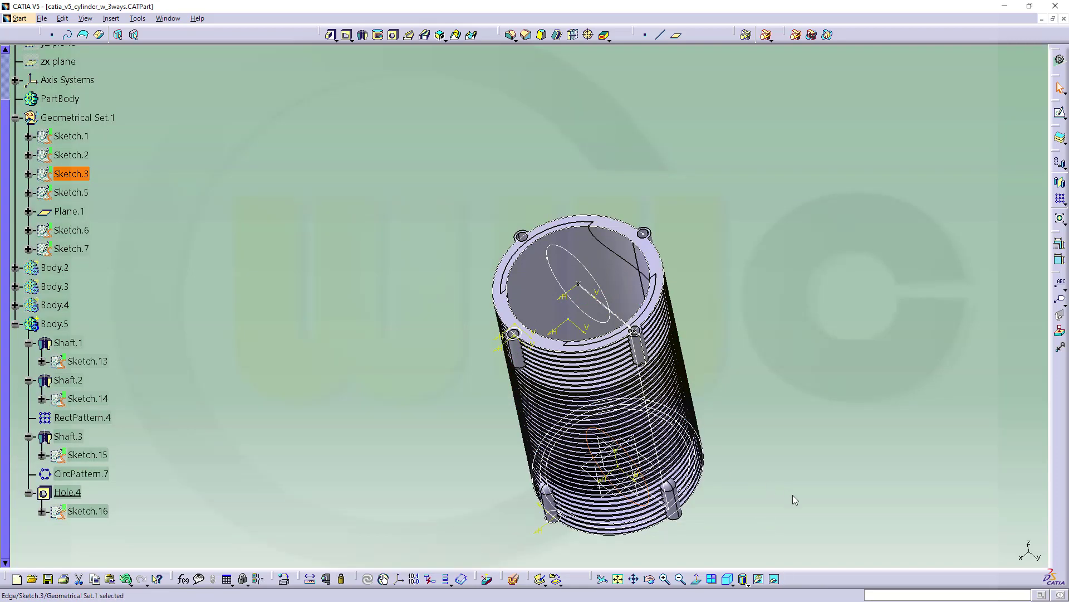
left_click(817, 487)
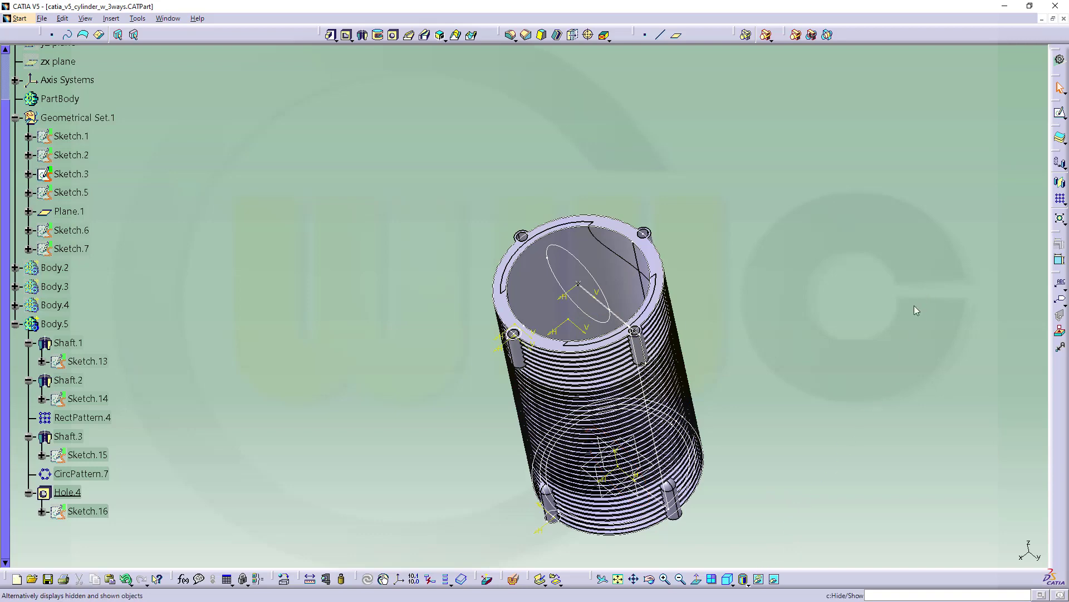
left_click(774, 579)
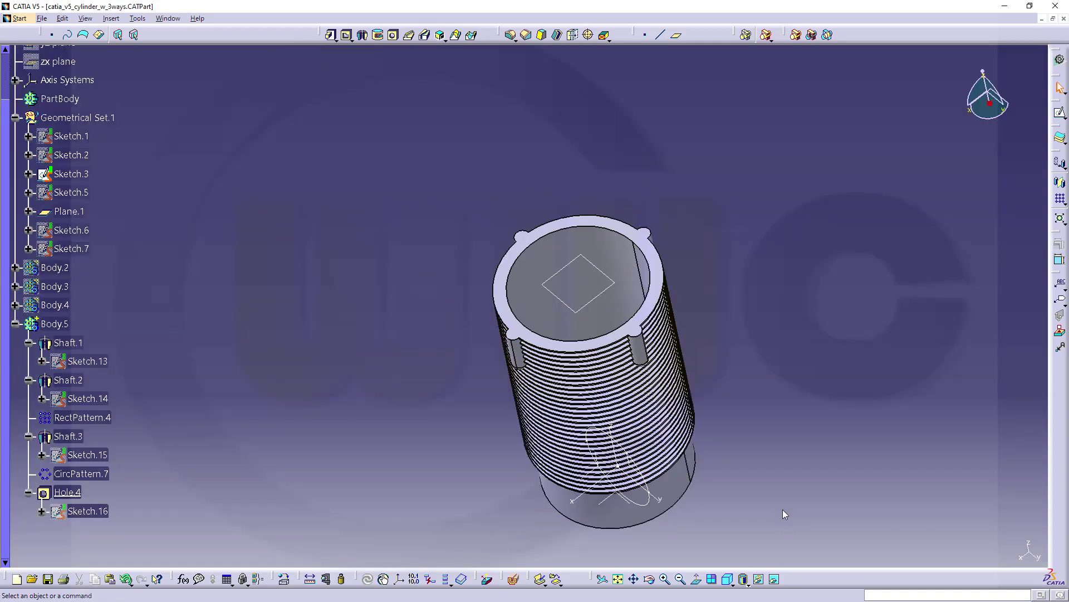
Cut a pocket from Sketch.3 with a depth of 100 mm and mirrored extent
left_click(347, 36)
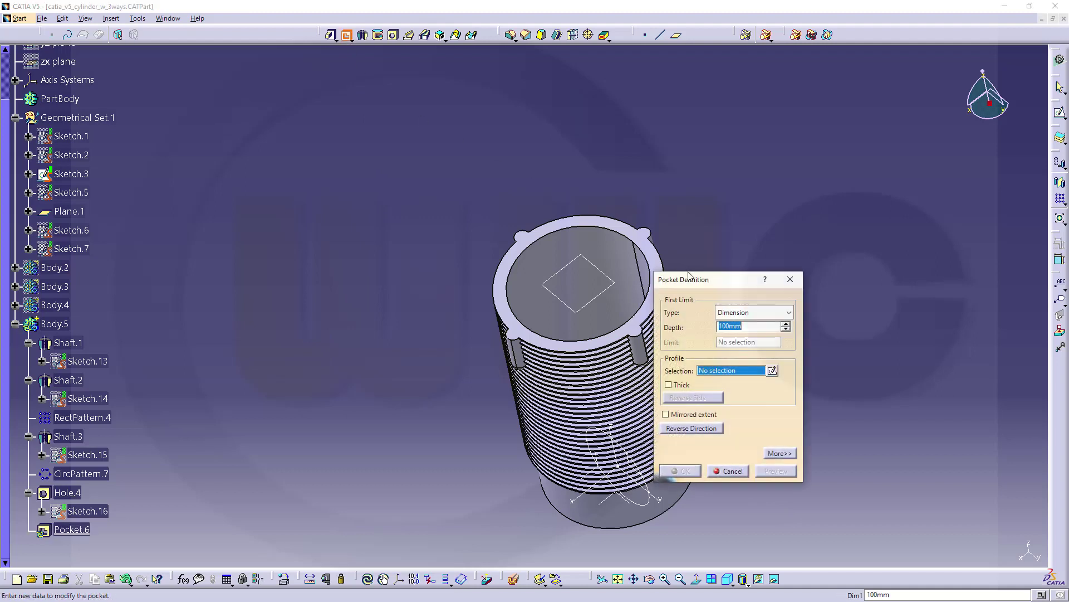
left_click(643, 503)
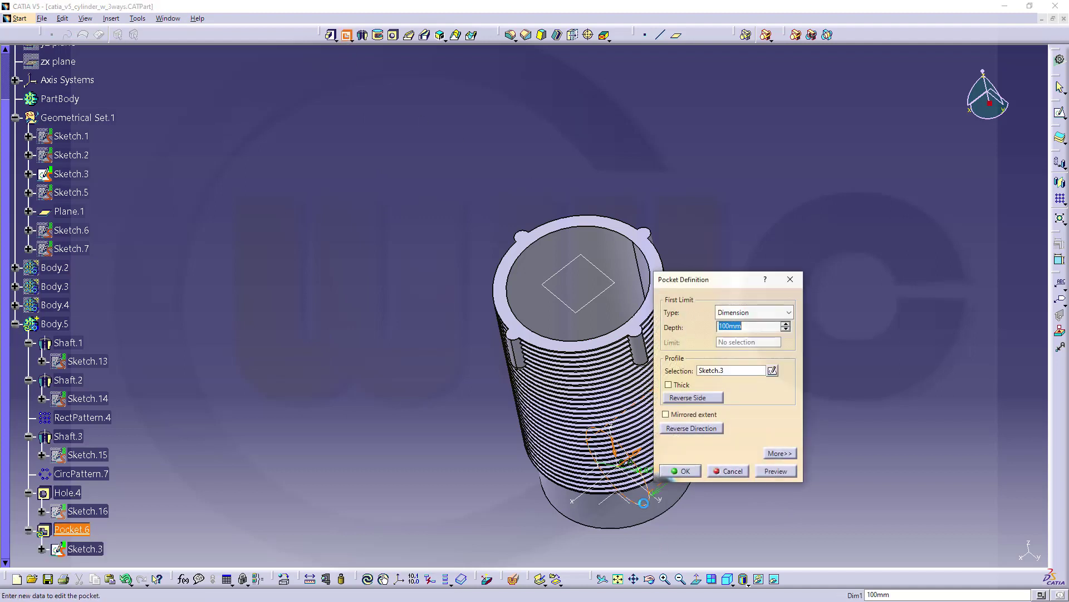
left_click(673, 415)
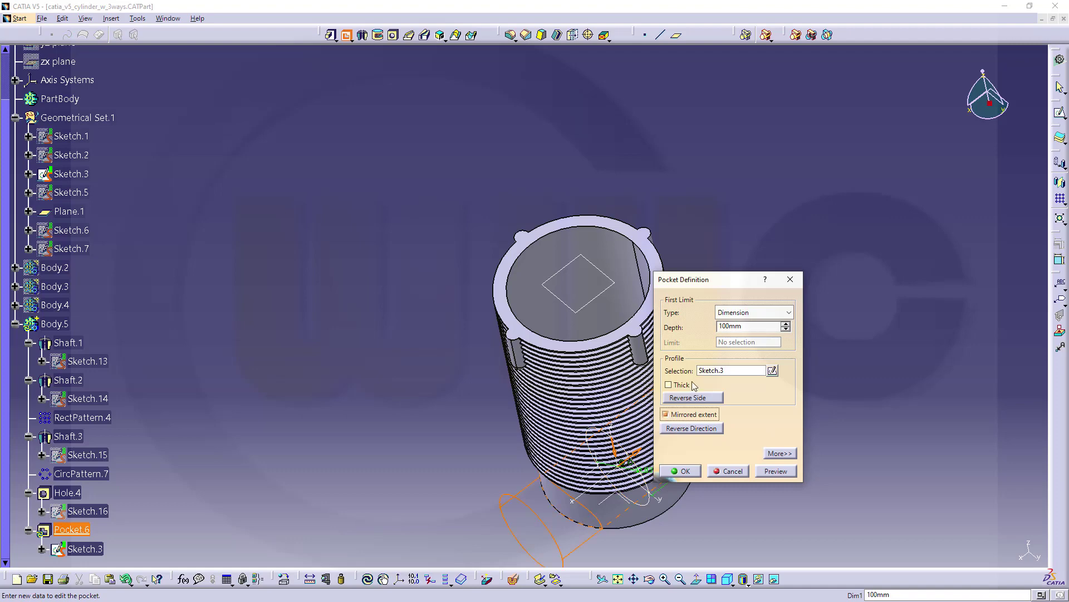
left_click(683, 471)
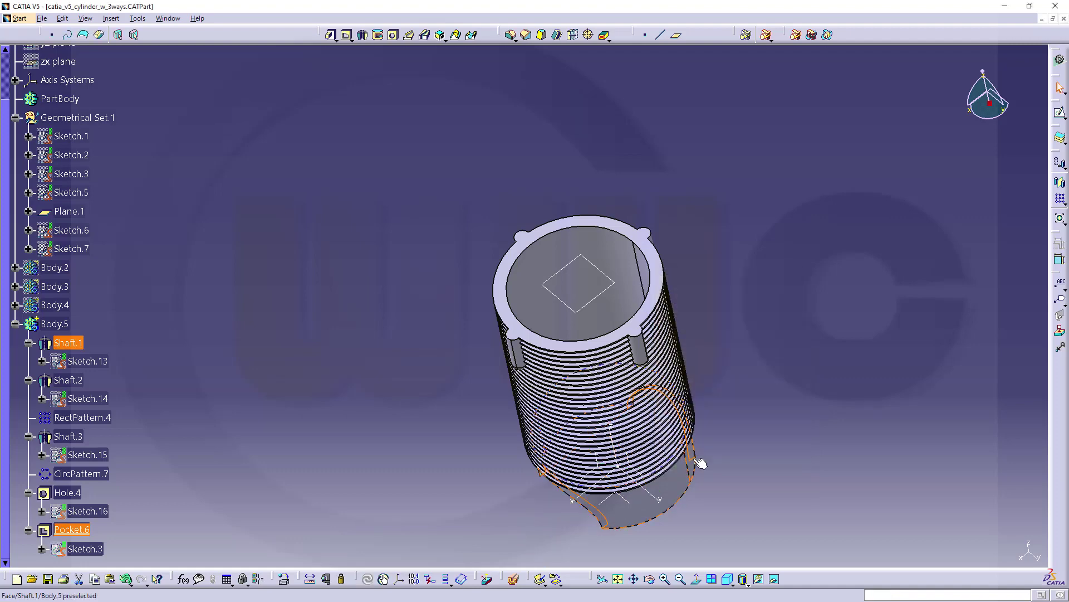
Start a hole on the cylinder's top face, concentric with the rounded outer edge of one rim boss
middle_click_drag(418, 374, 655, 294)
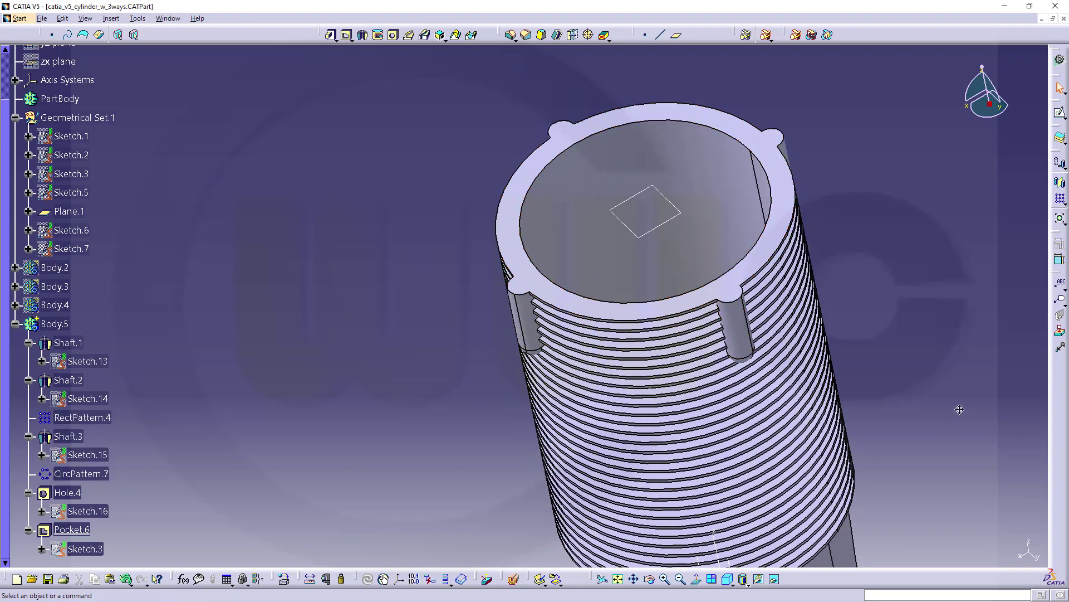
middle_click_drag(959, 409, 947, 357)
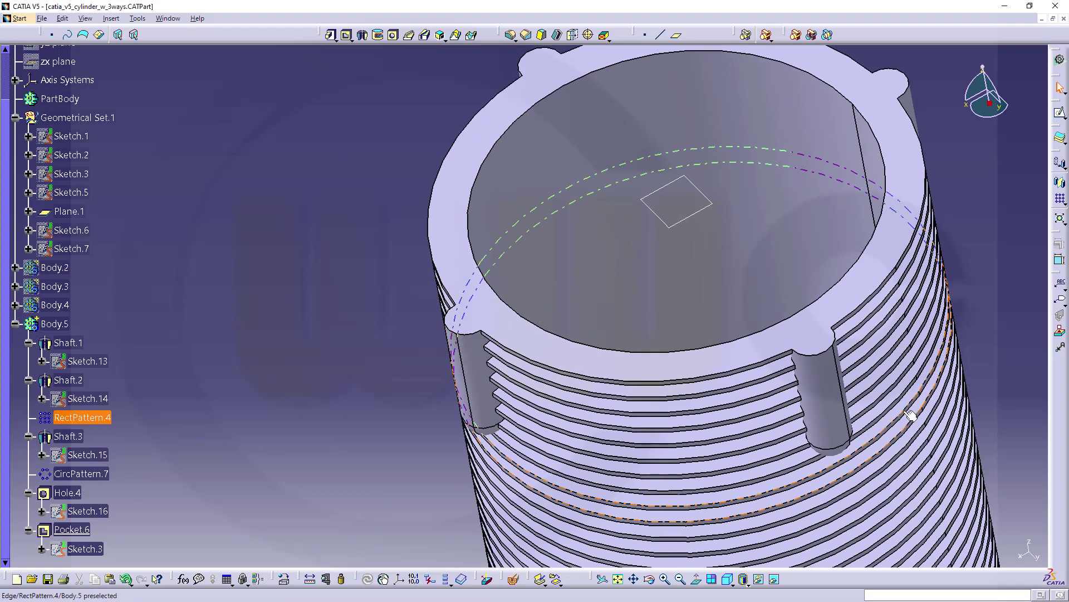
left_click(815, 358)
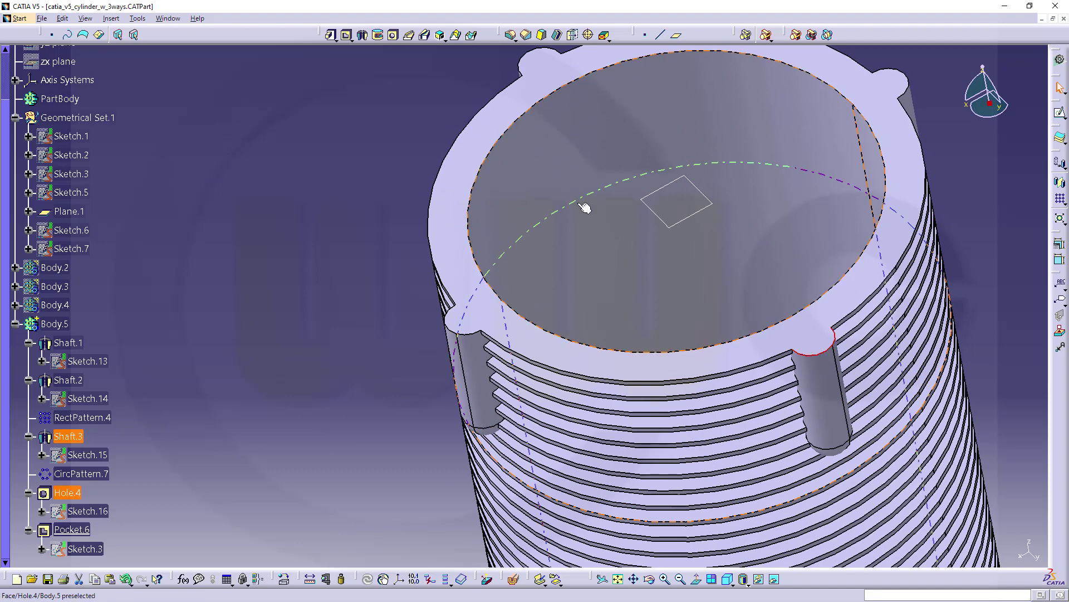
left_click(394, 35)
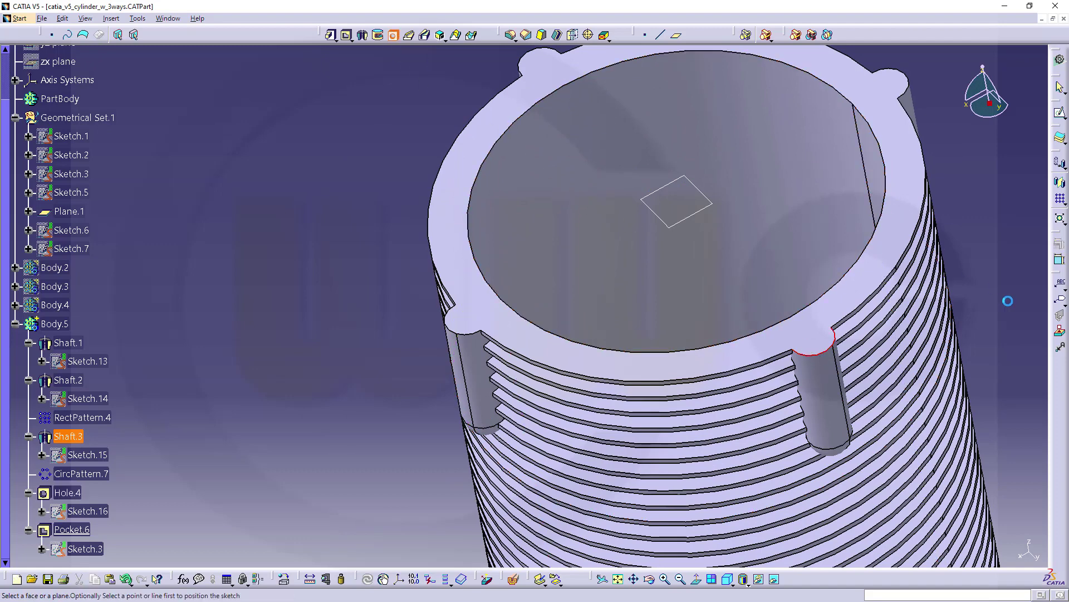
left_click(813, 339)
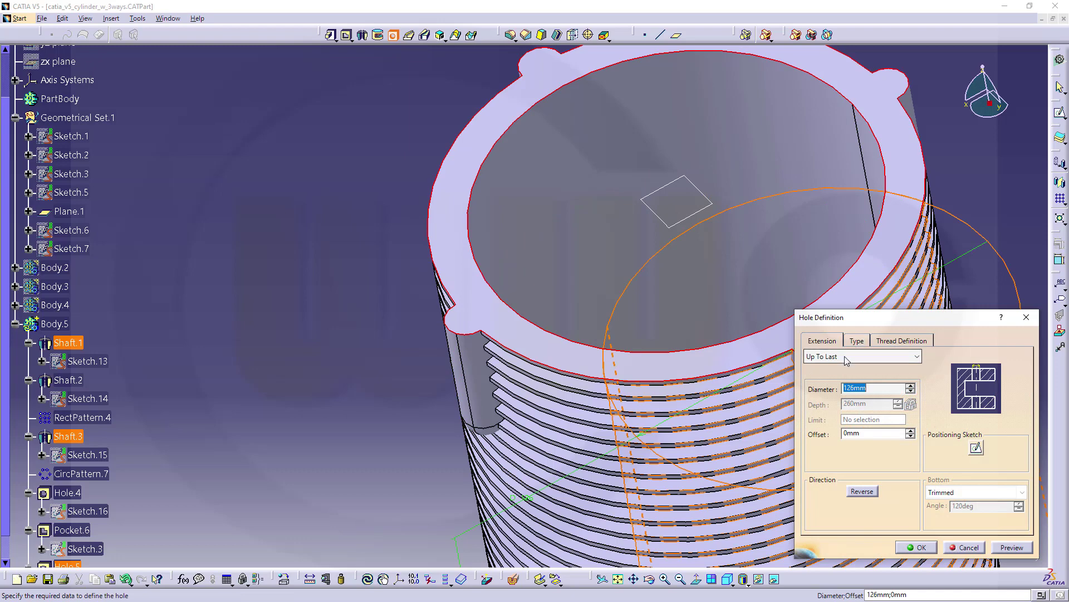
Define the boss hole as blind with a 10 mm diameter, 20 mm depth and flat bottom, and create it
left_click(915, 356)
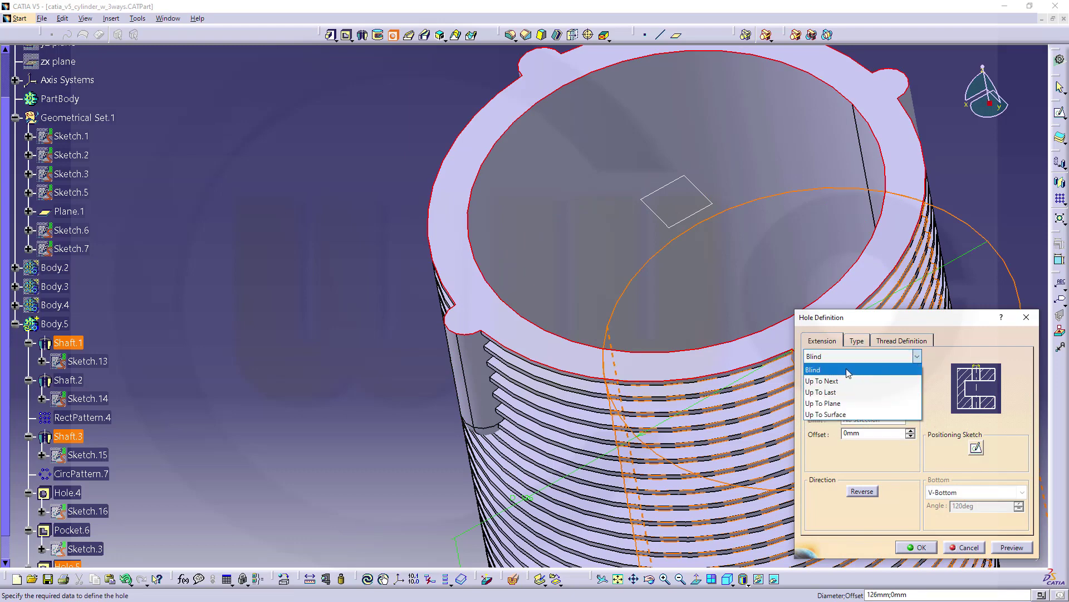
left_click(876, 356)
double_click(878, 387)
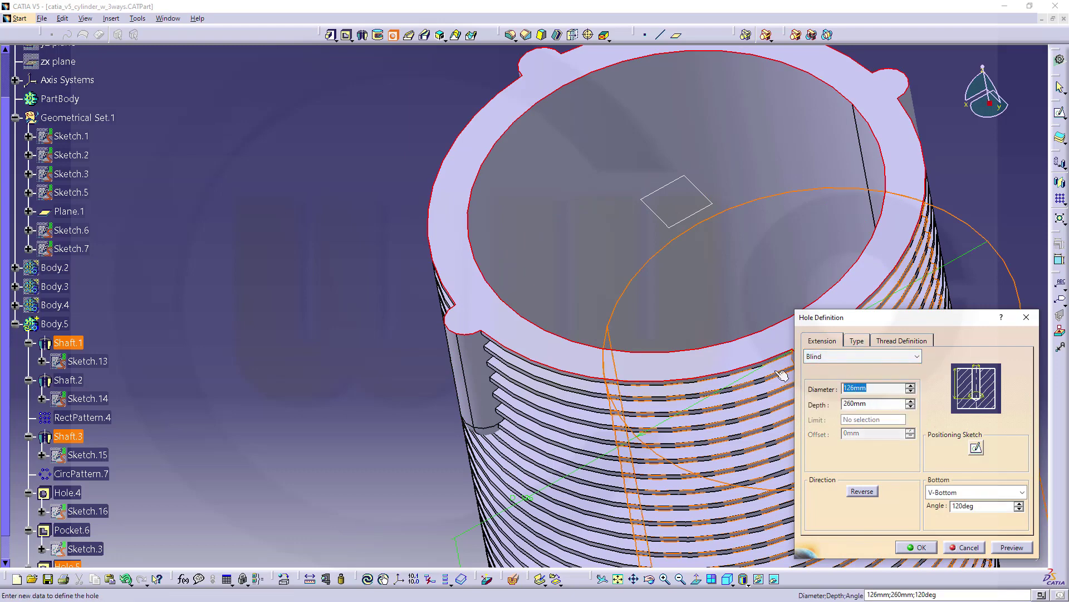
type("10")
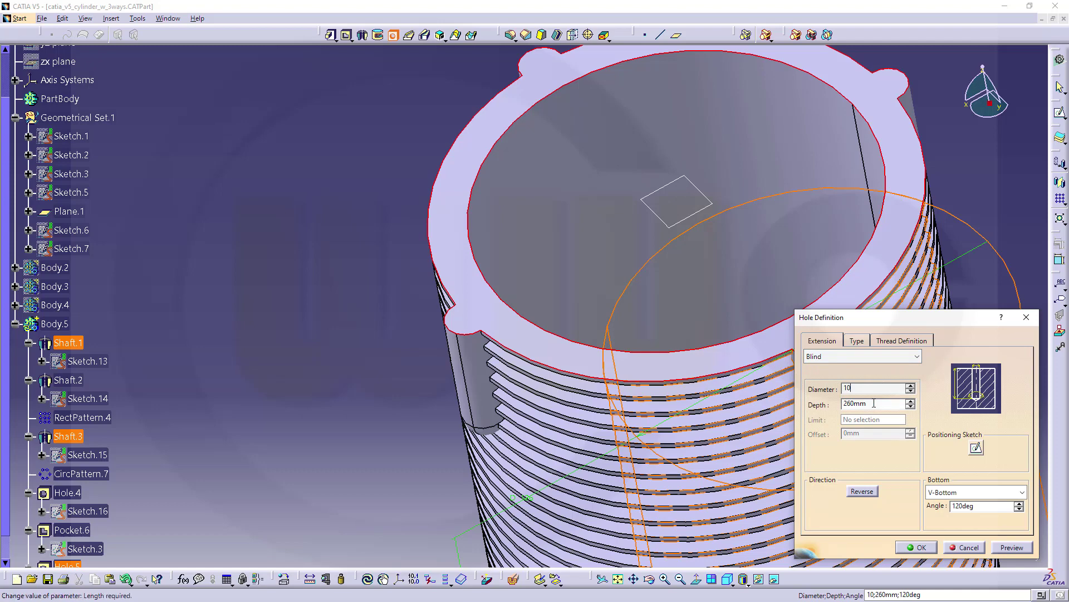
double_click(844, 403)
type("20")
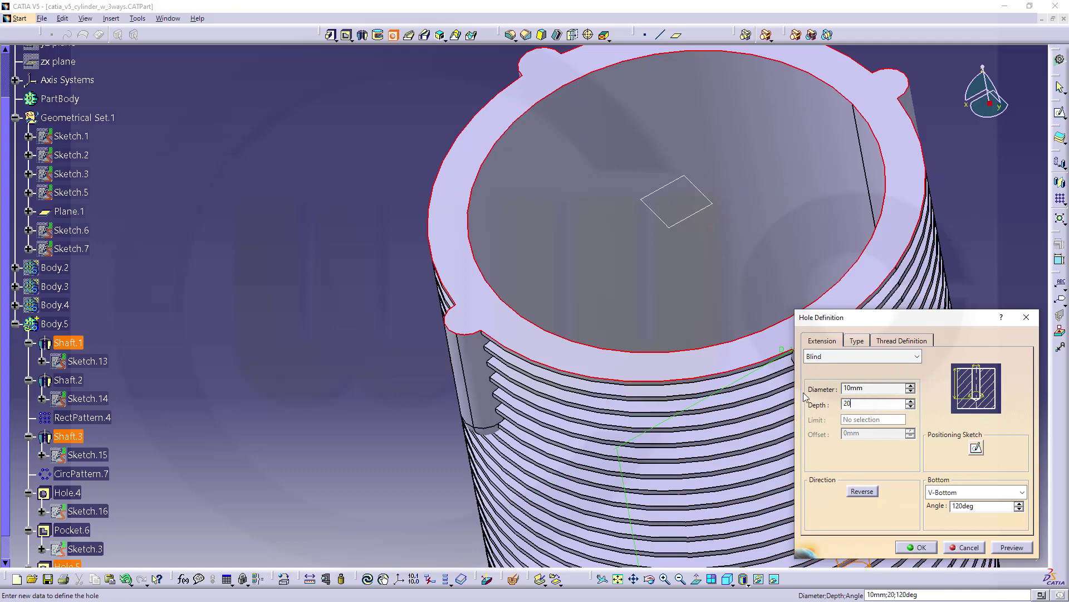
left_click(1012, 491)
left_click(950, 506)
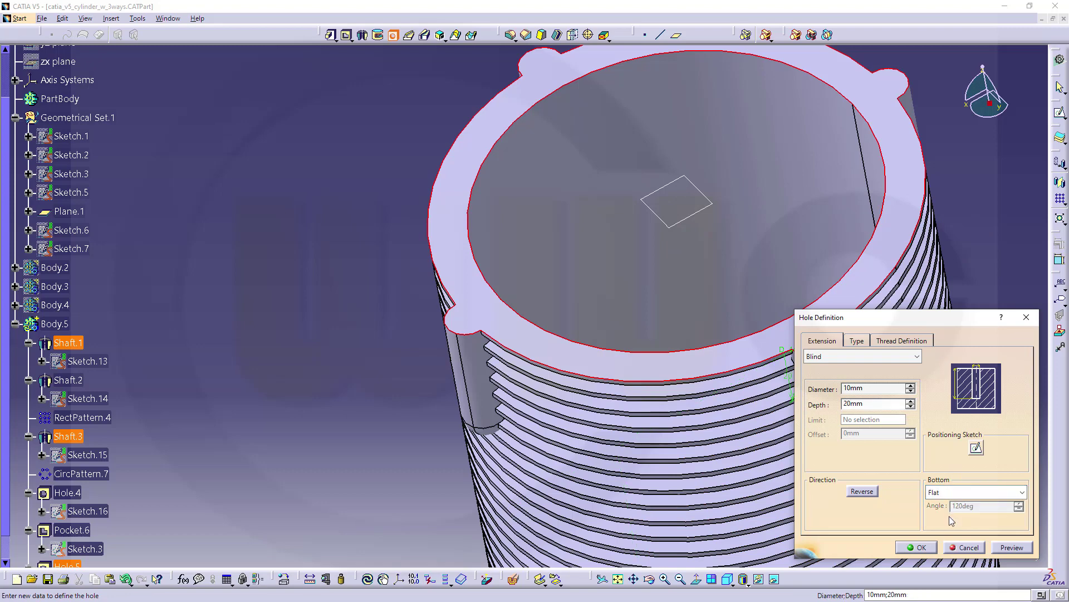
left_click(918, 547)
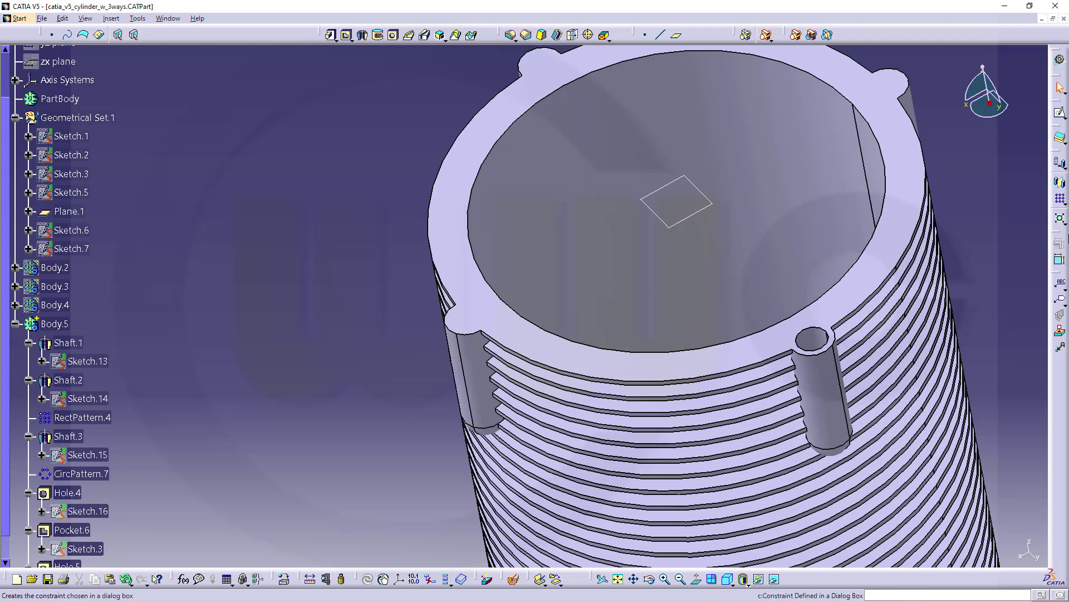
Set up a circular pattern as a complete crown with 4 instances about the absolute axis system's vertical axis
left_click(1064, 201)
left_click(1043, 210)
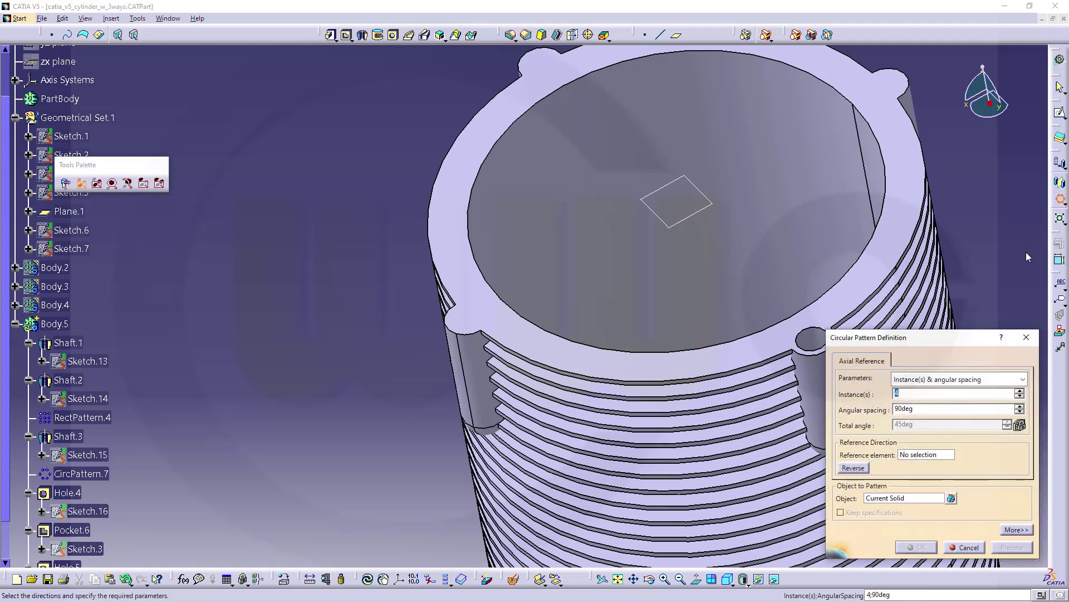
left_click(1024, 379)
left_click(925, 423)
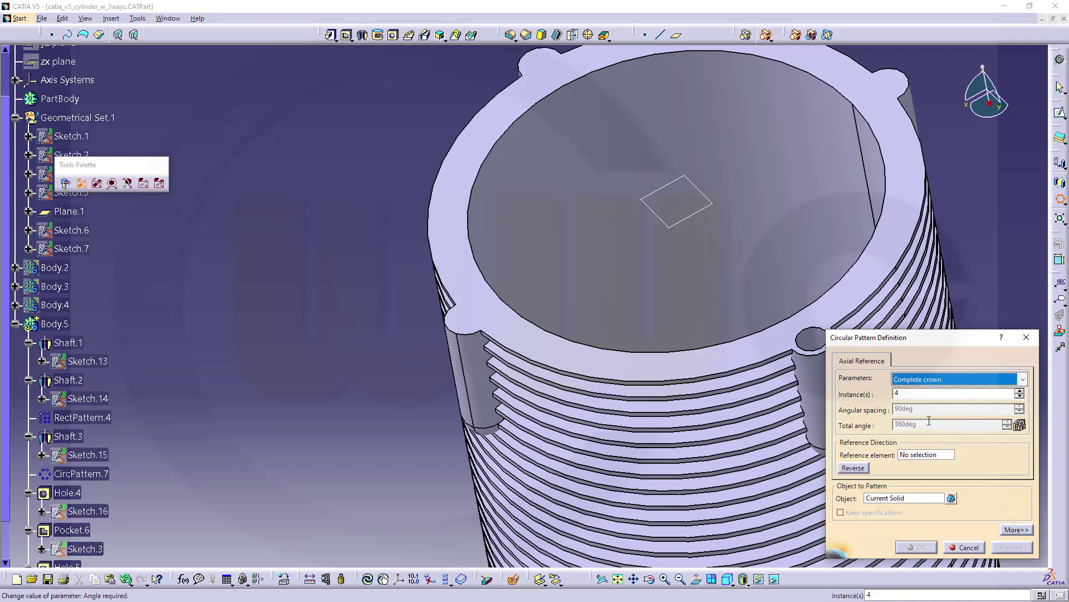
left_click(926, 455)
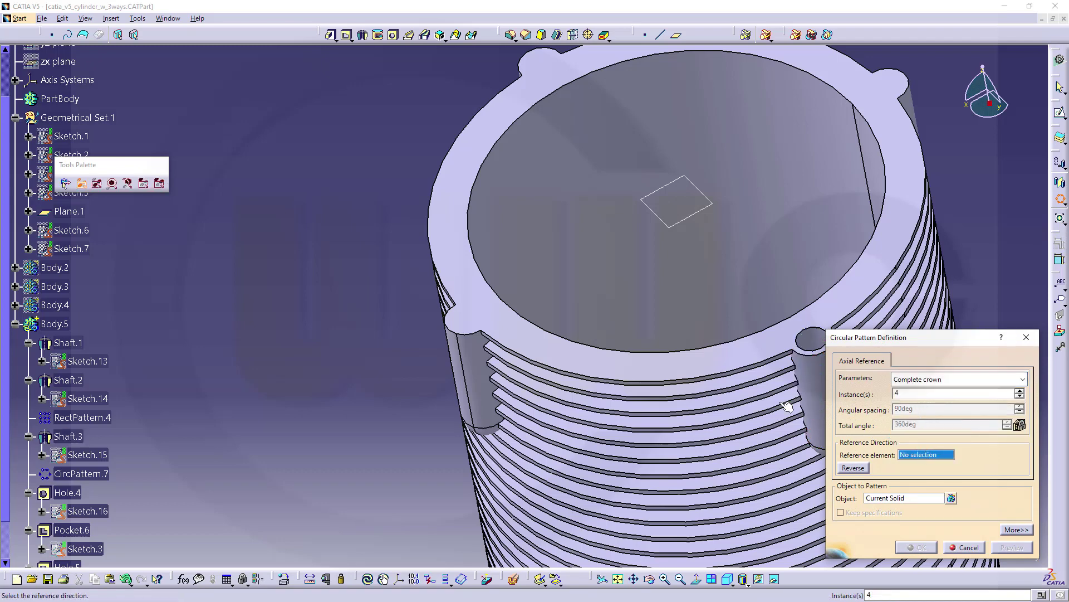
middle_click_drag(734, 435, 663, 464)
left_click(596, 417)
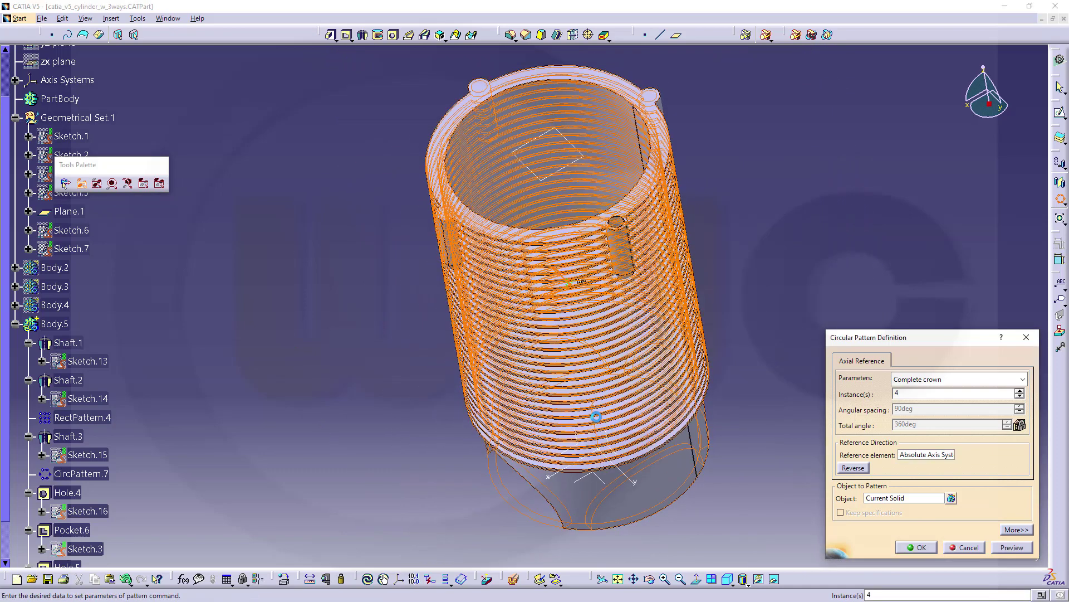
Choose the 10 mm boss hole as the object to pattern, enable Keep specifications, and create the circular pattern
left_click(885, 498)
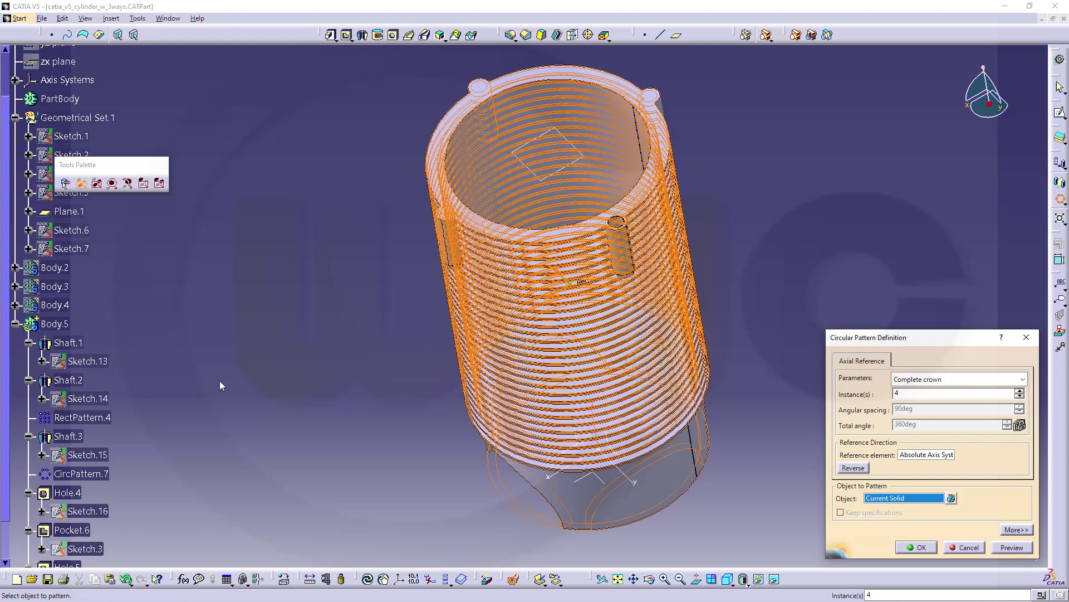
scroll(220, 380, "down", 3)
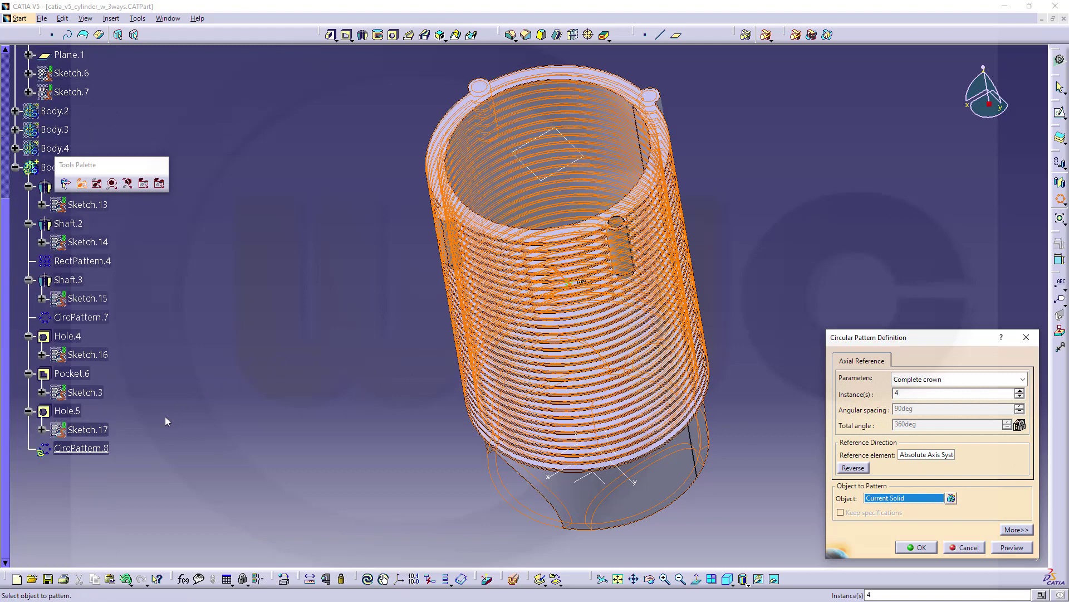
left_click(63, 413)
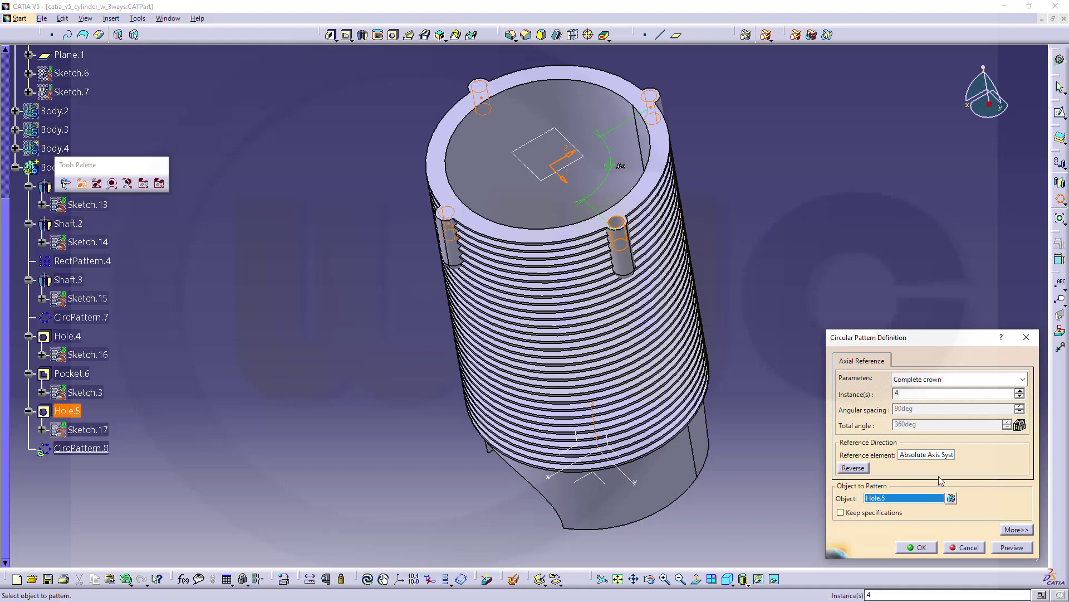
left_click(838, 512)
left_click(916, 548)
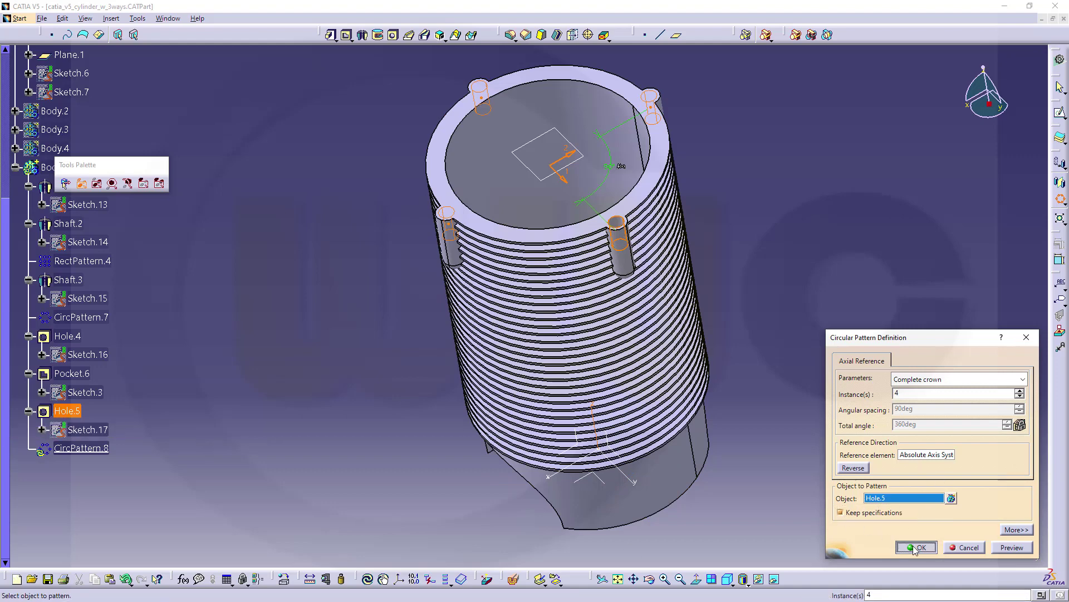
middle_click_drag(733, 355, 635, 322)
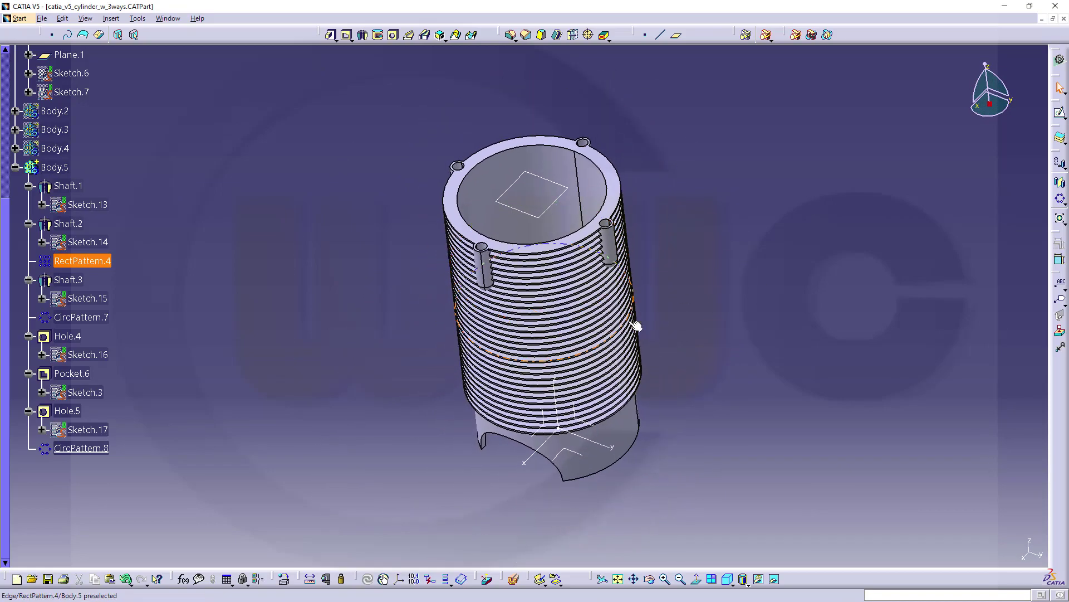